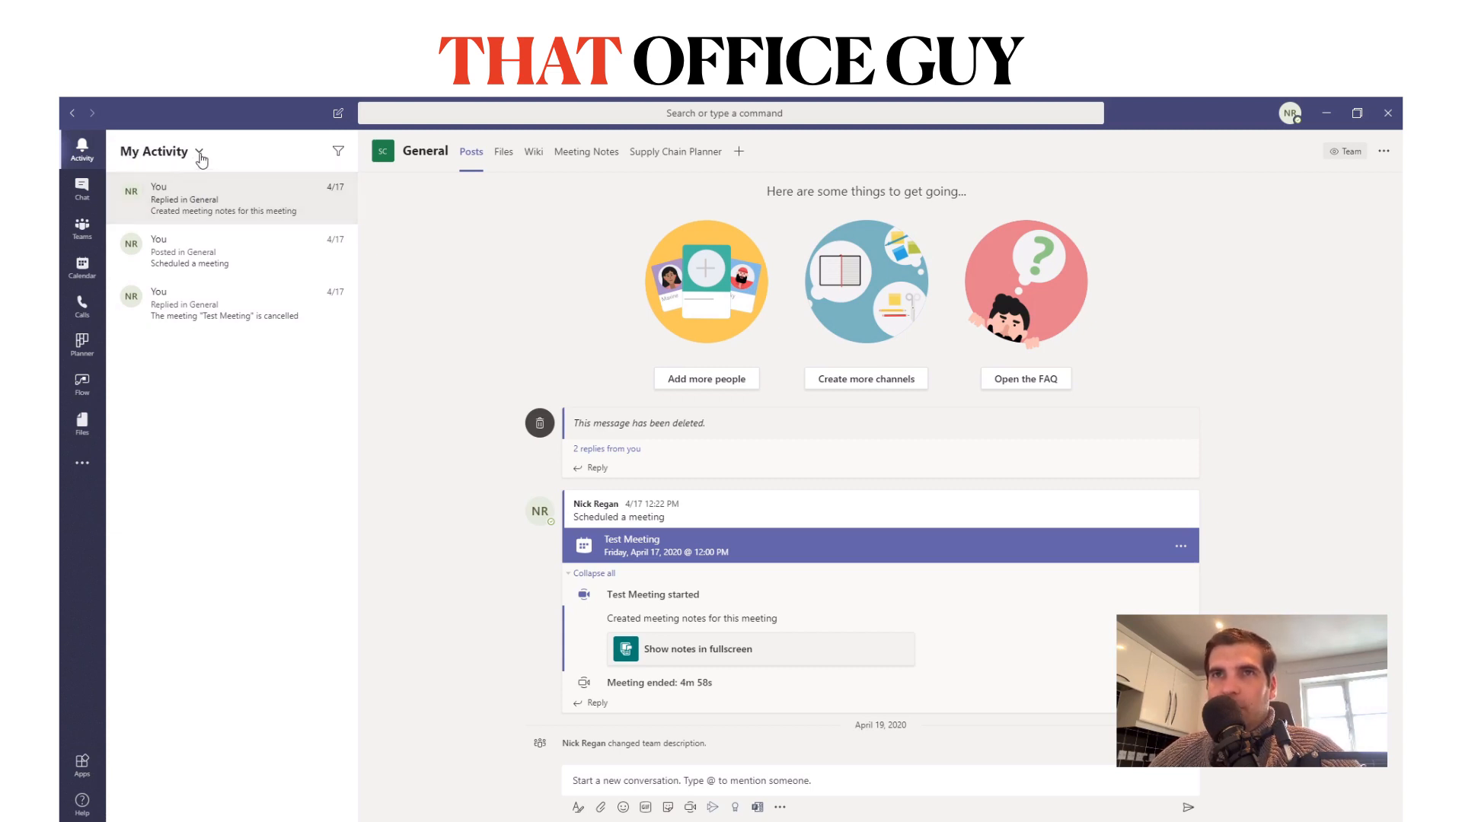
# - Switch the activity list to Feed and back to My Activity to compare the two views
pyautogui.click(200, 157)
pyautogui.click(137, 187)
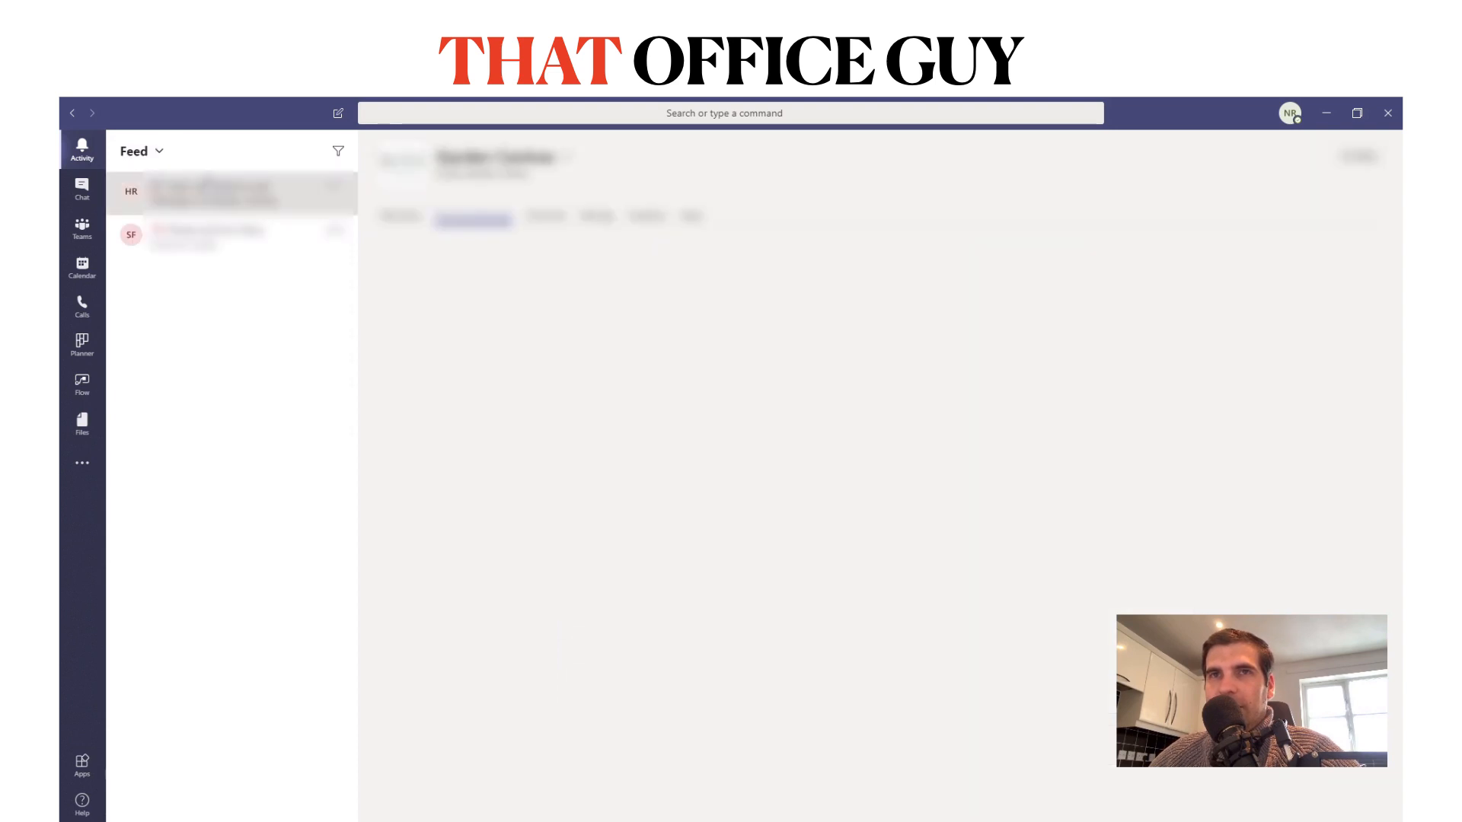
pyautogui.click(160, 153)
pyautogui.click(161, 210)
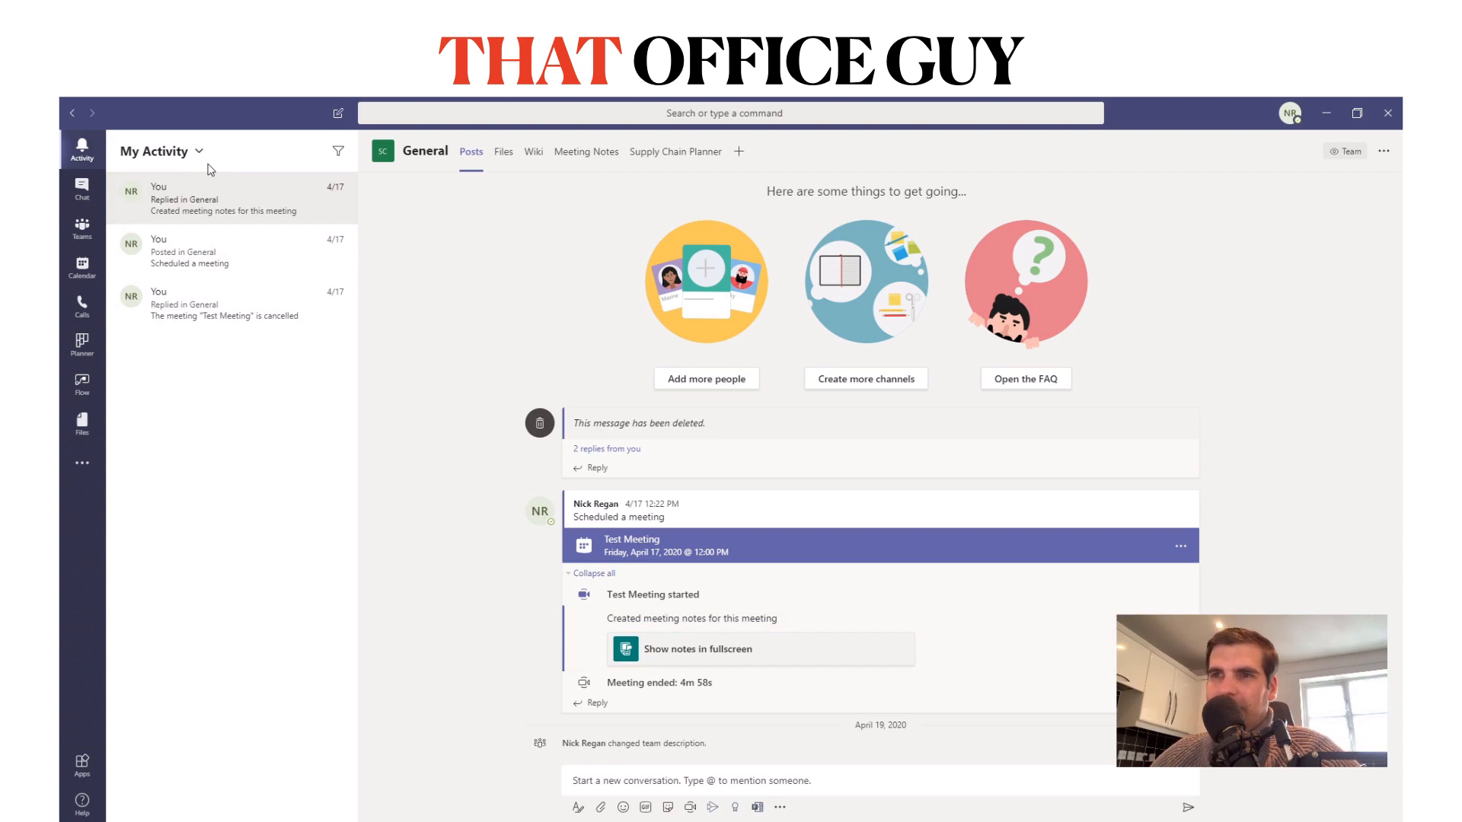
# - Look through the Flow chat's Flows, its Received, Sent and History approvals, and its About information
pyautogui.click(84, 190)
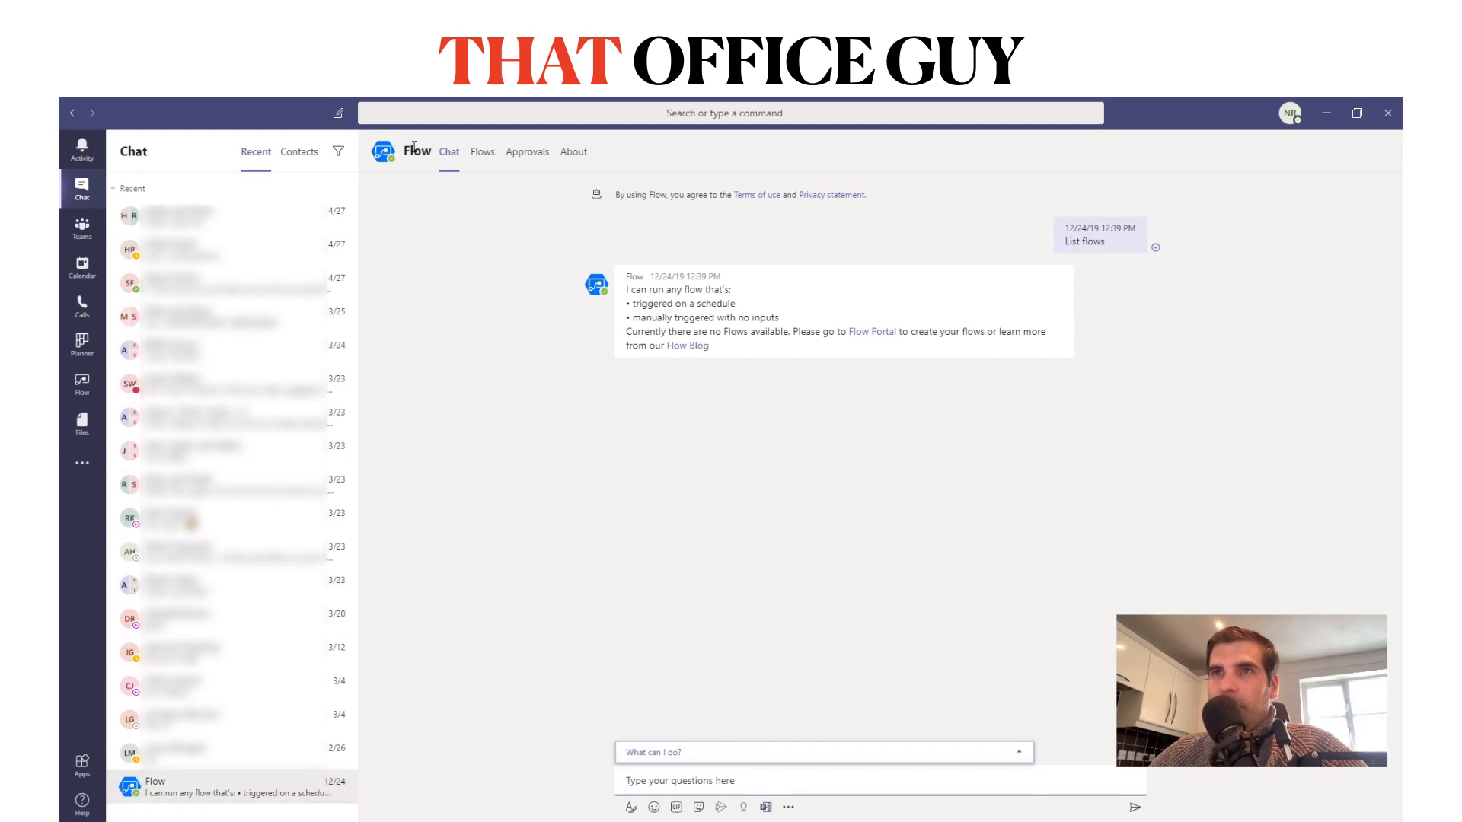
pyautogui.click(480, 153)
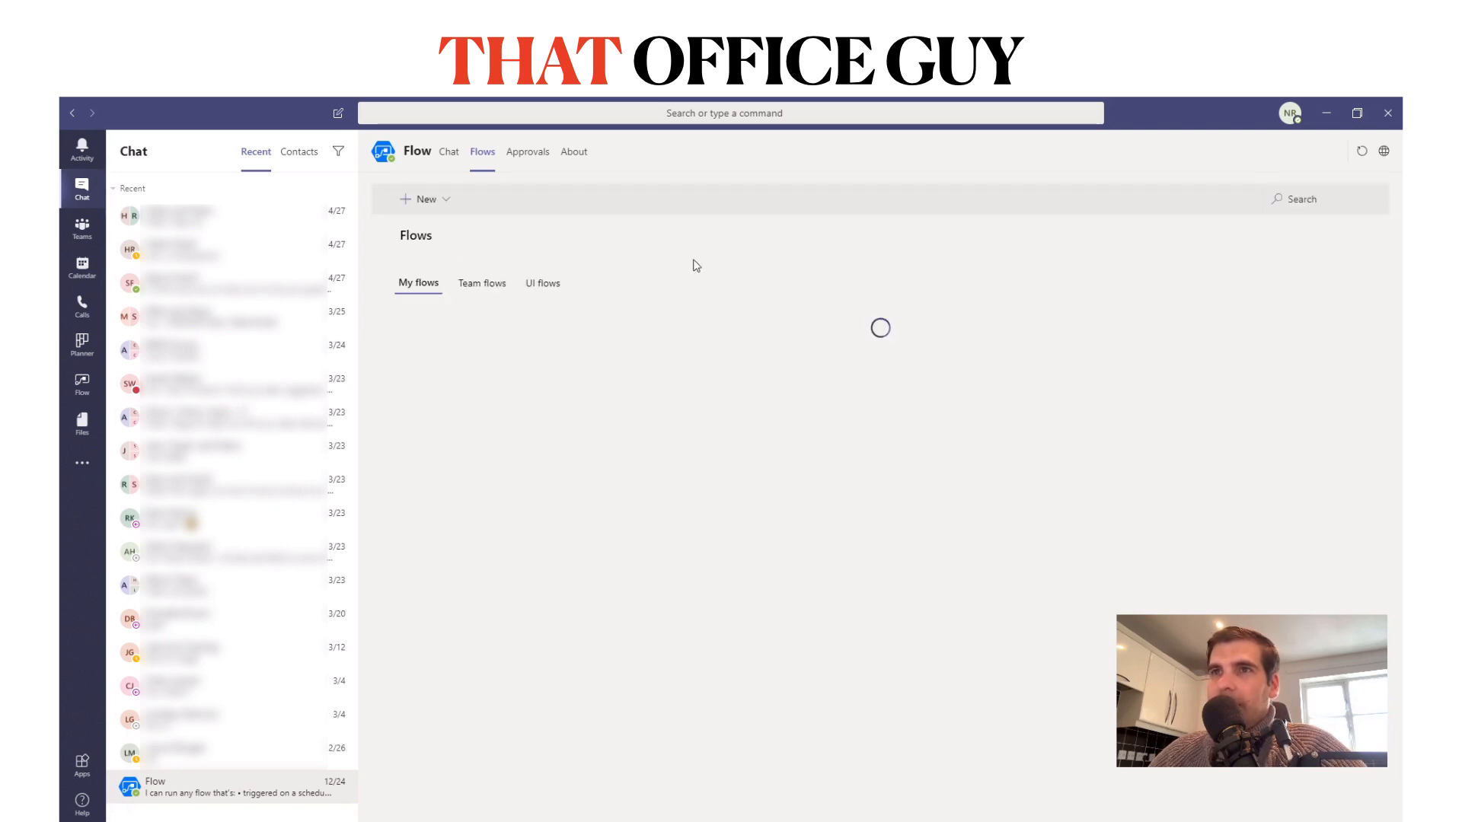
pyautogui.scroll(1, 597, 396)
pyautogui.click(533, 169)
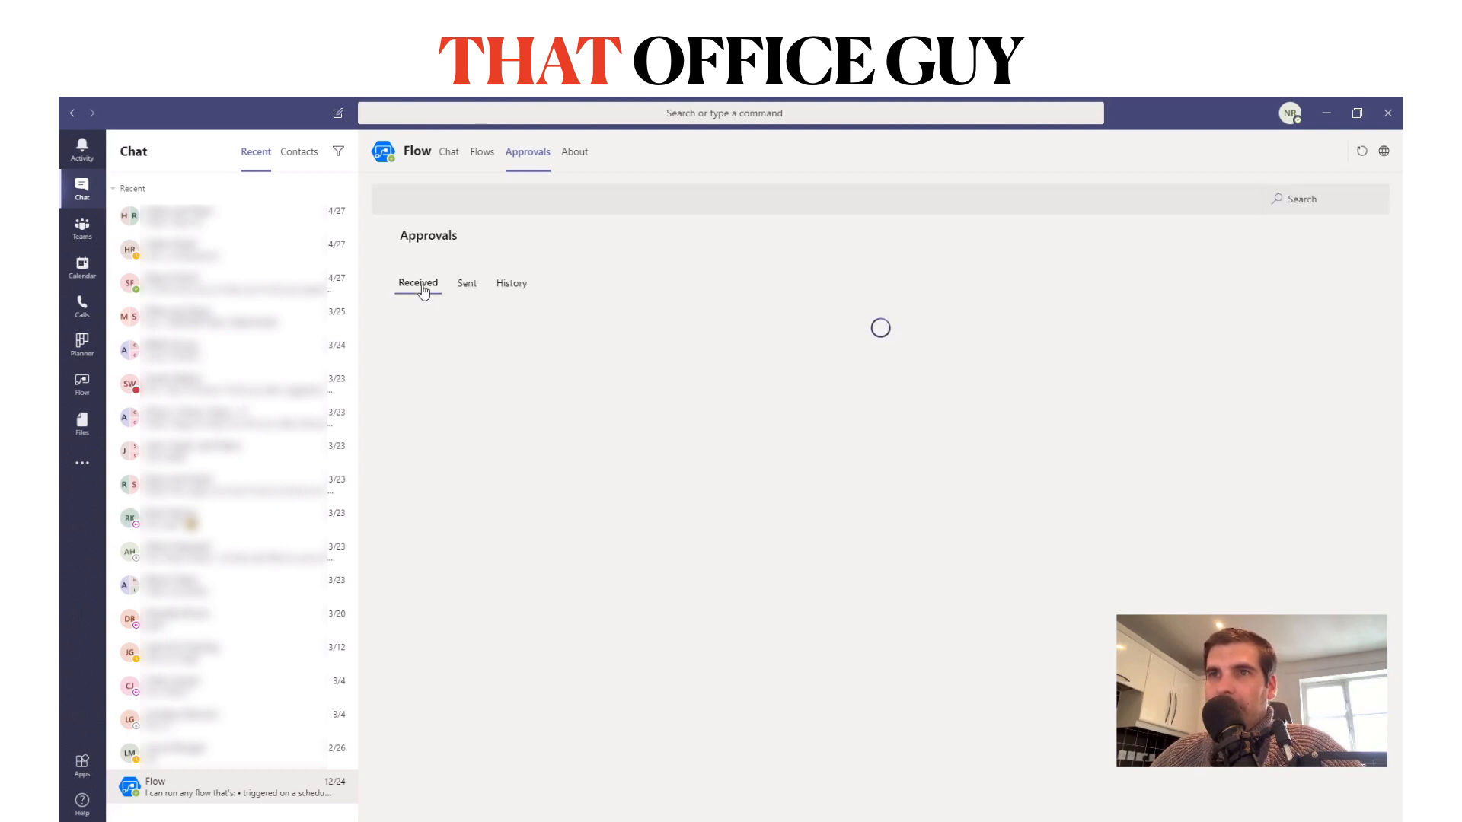
pyautogui.click(466, 285)
pyautogui.click(511, 287)
pyautogui.click(586, 163)
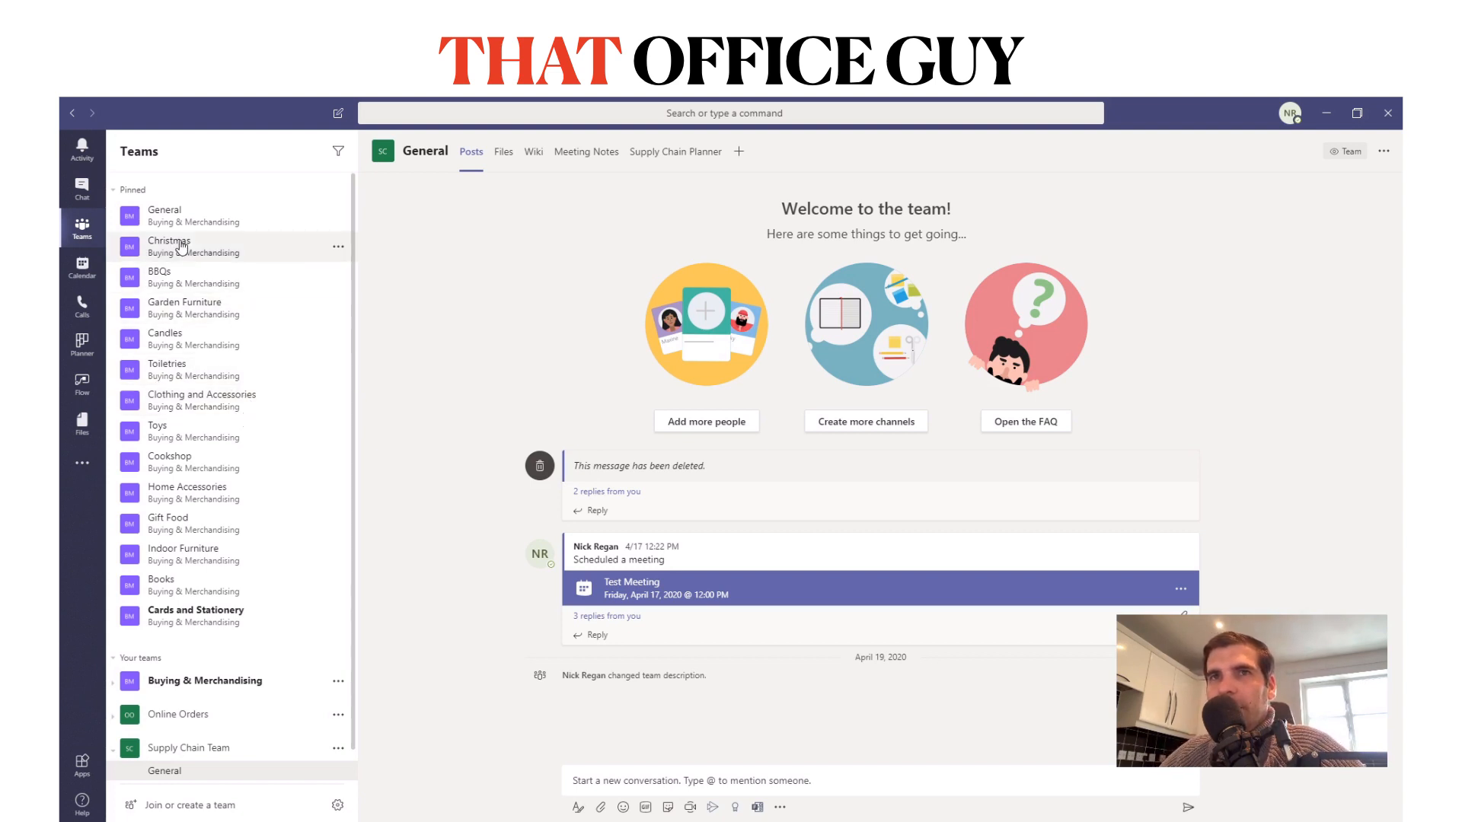
# - Look over the teams and channels list, and collapse the Pinned group
pyautogui.scroll(-1, 239, 385)
pyautogui.scroll(1, 213, 357)
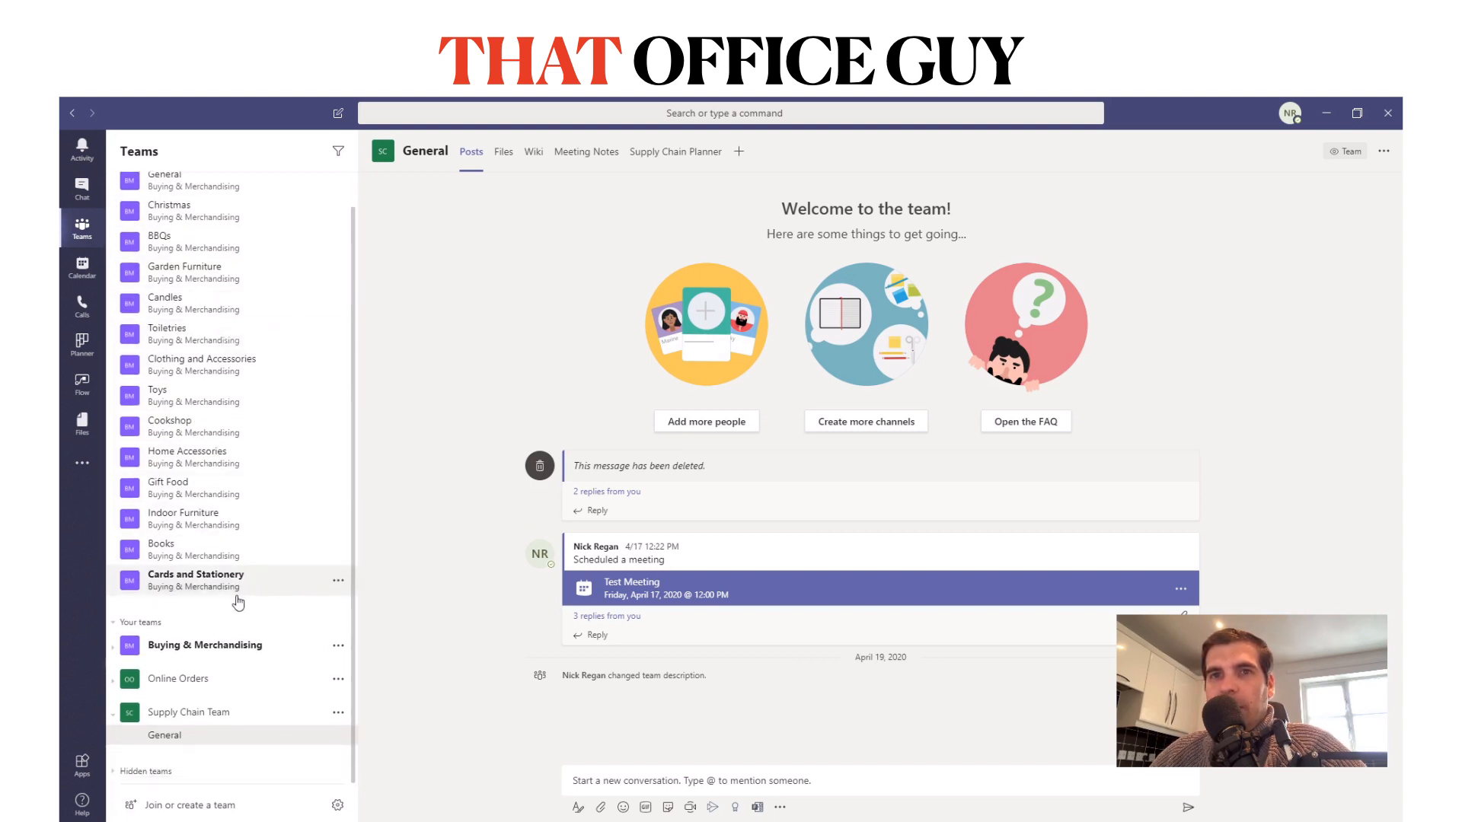
pyautogui.scroll(1, 180, 418)
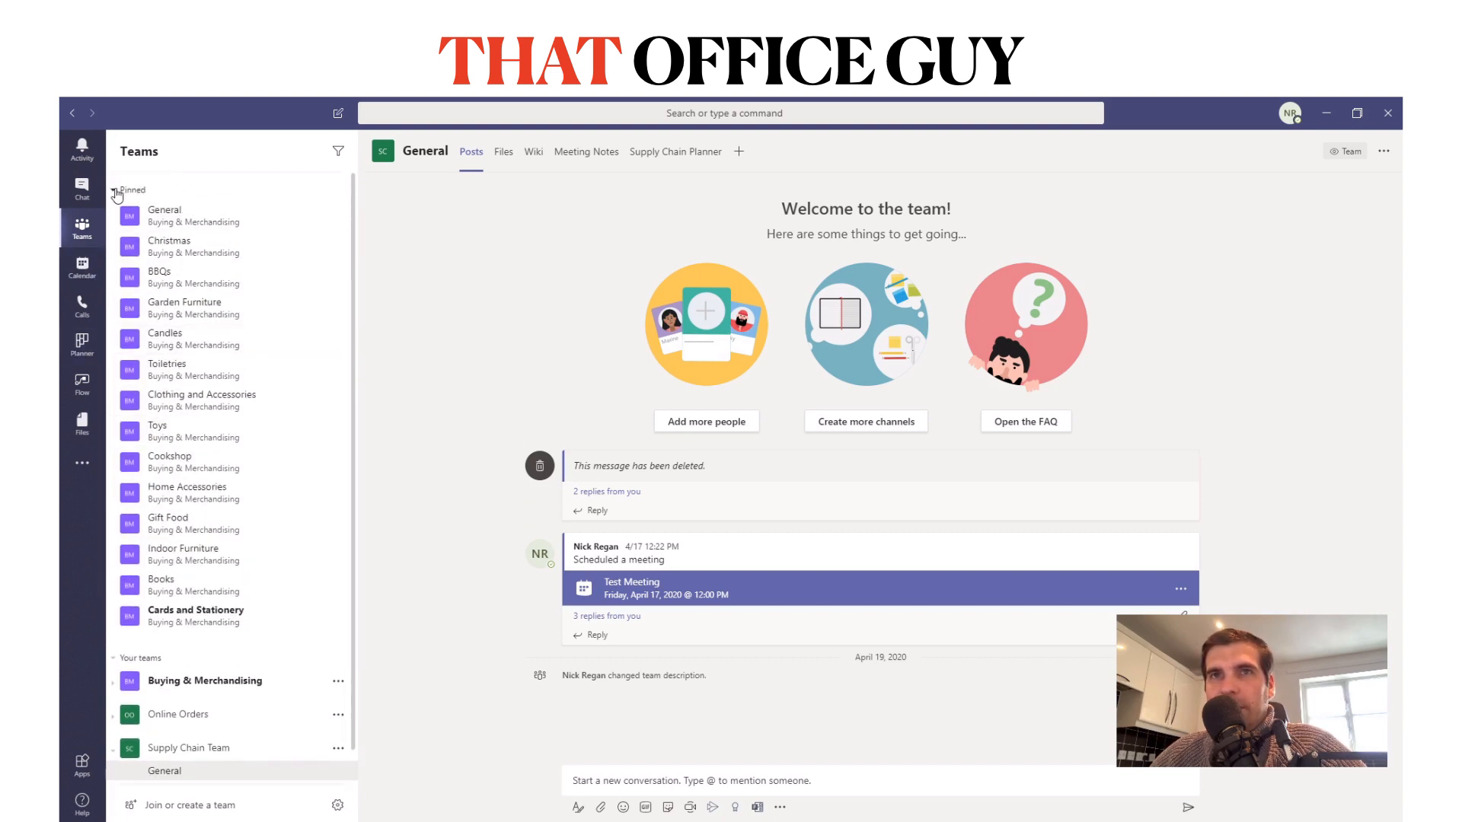
pyautogui.click(120, 189)
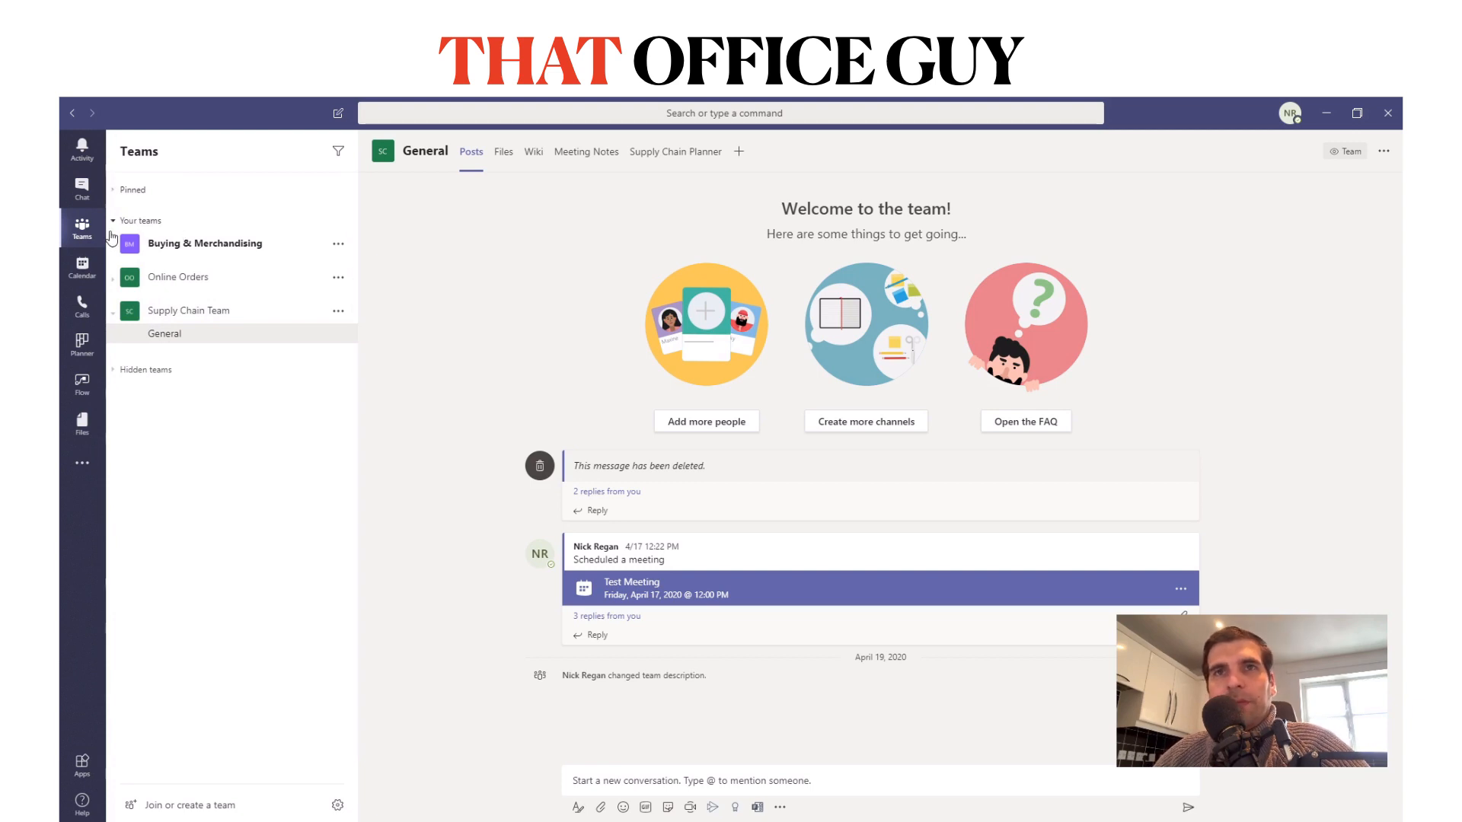
# - Collapse and re-expand the Your teams group, and briefly show the Buying & Merchandising team's channels
pyautogui.click(156, 222)
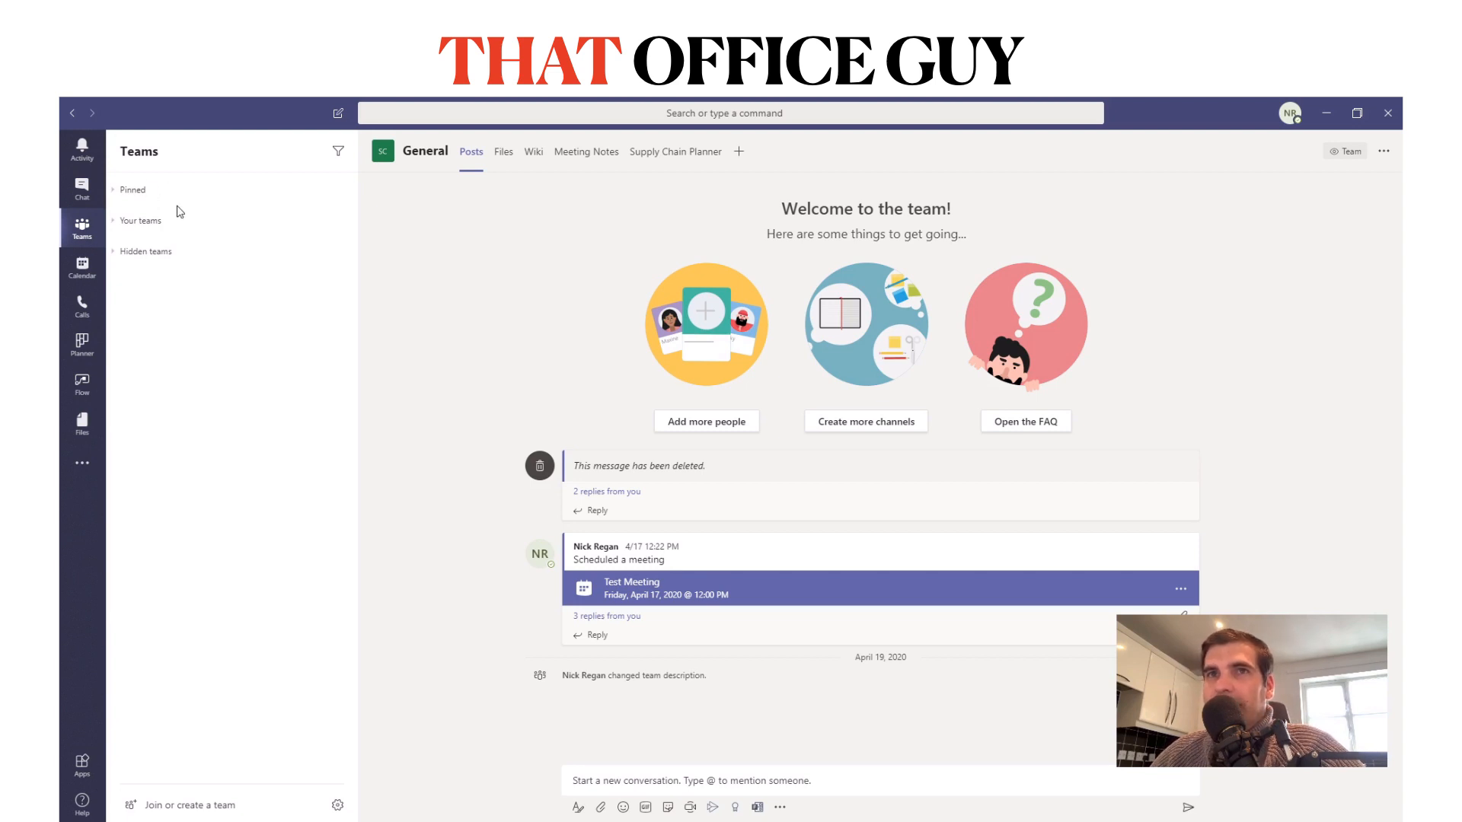
pyautogui.click(114, 223)
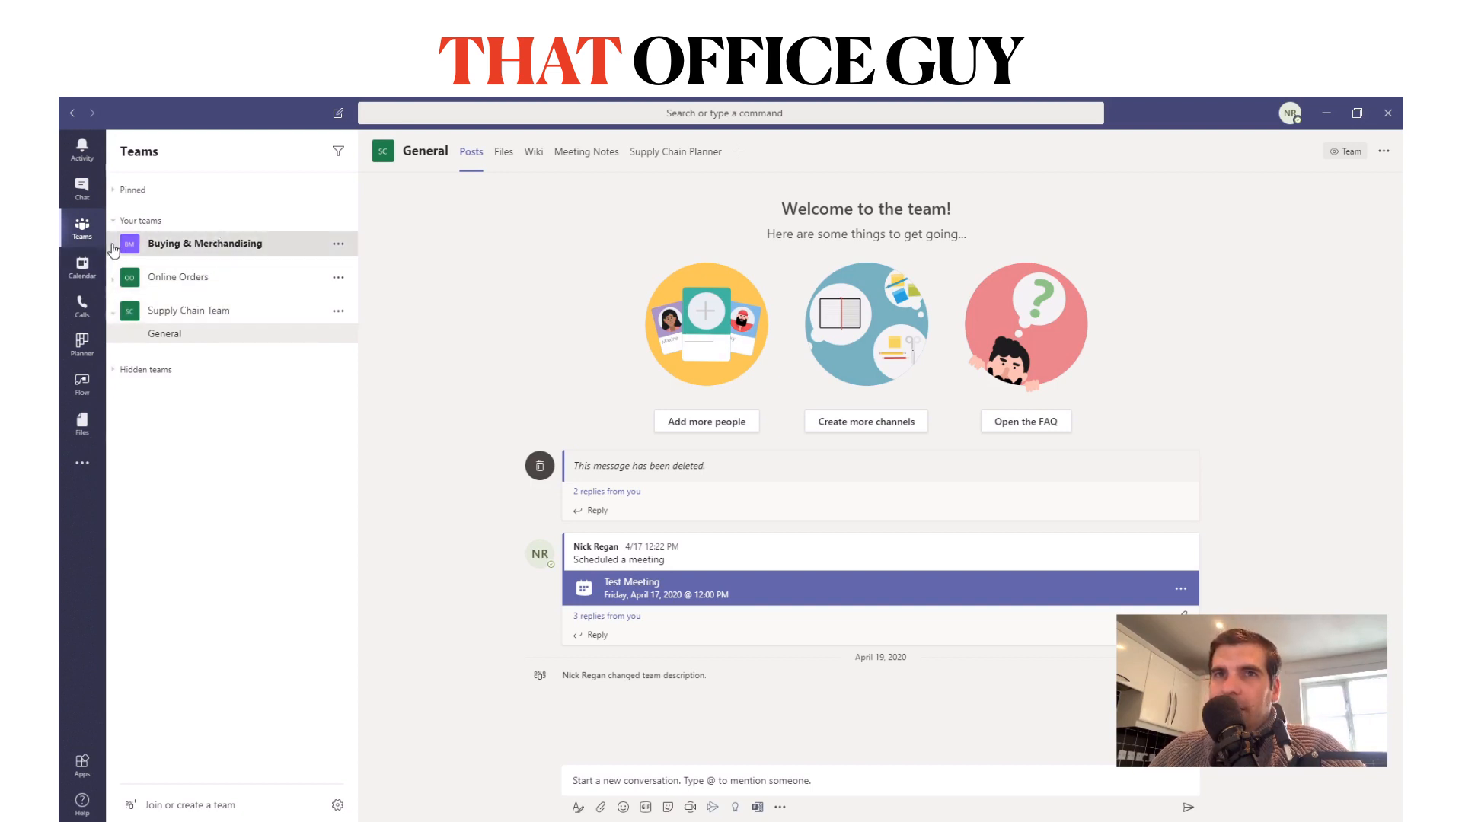
pyautogui.click(175, 244)
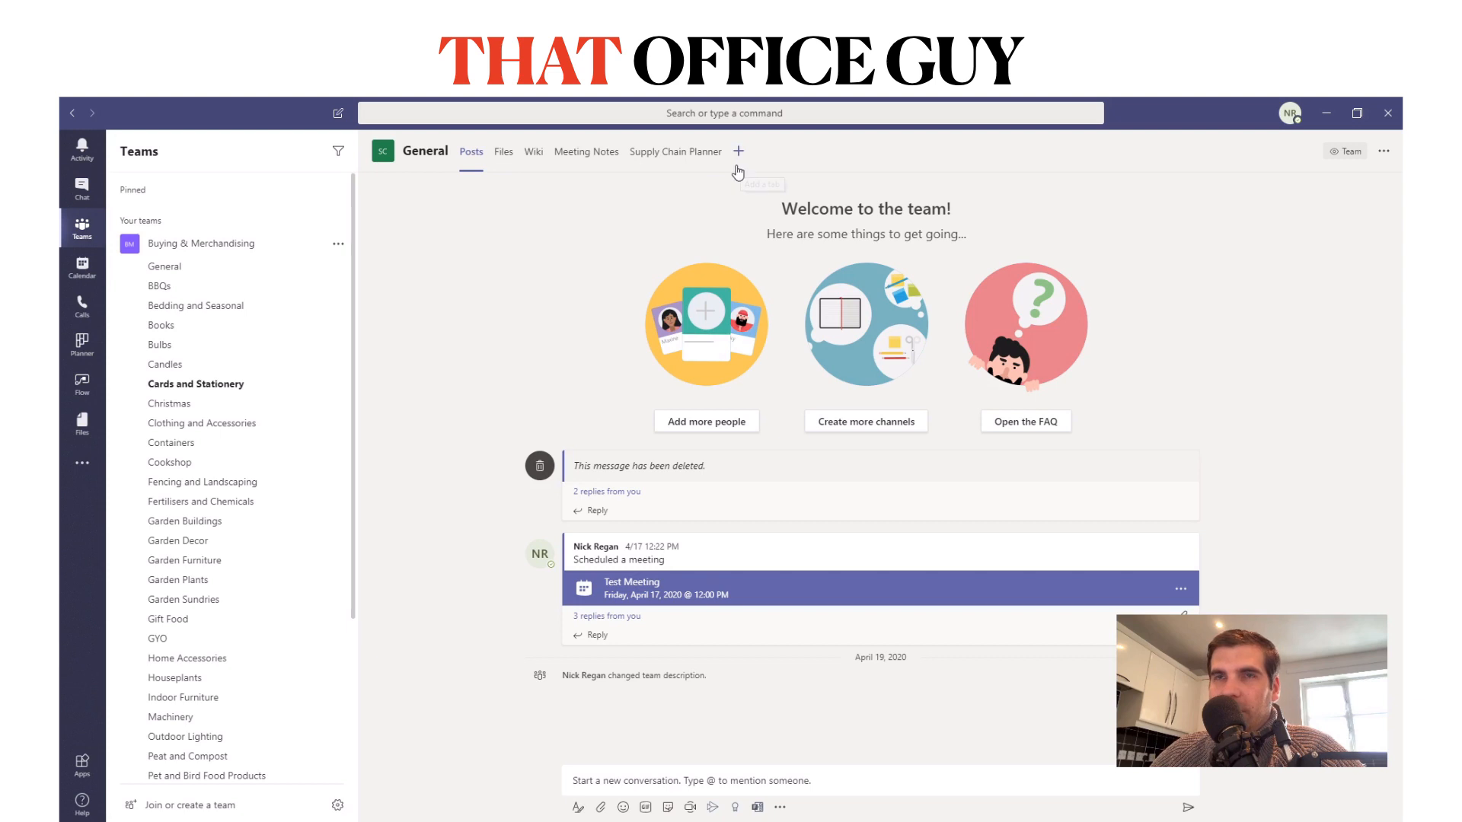
pyautogui.click(154, 245)
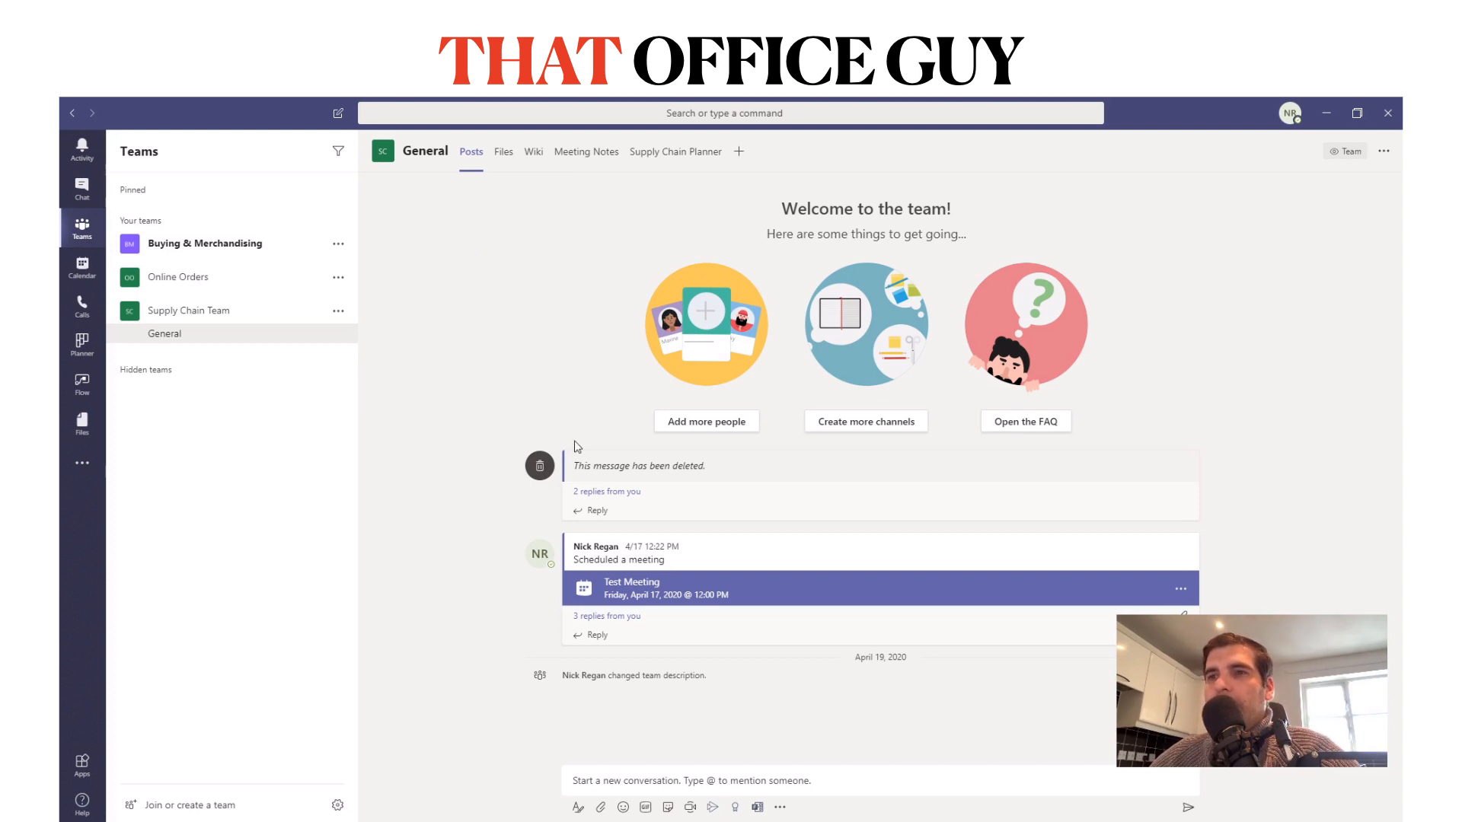
# - Try out an @ mention in a new General channel conversation and a reply to the Test Meeting post, without sending either
pyautogui.click(590, 784)
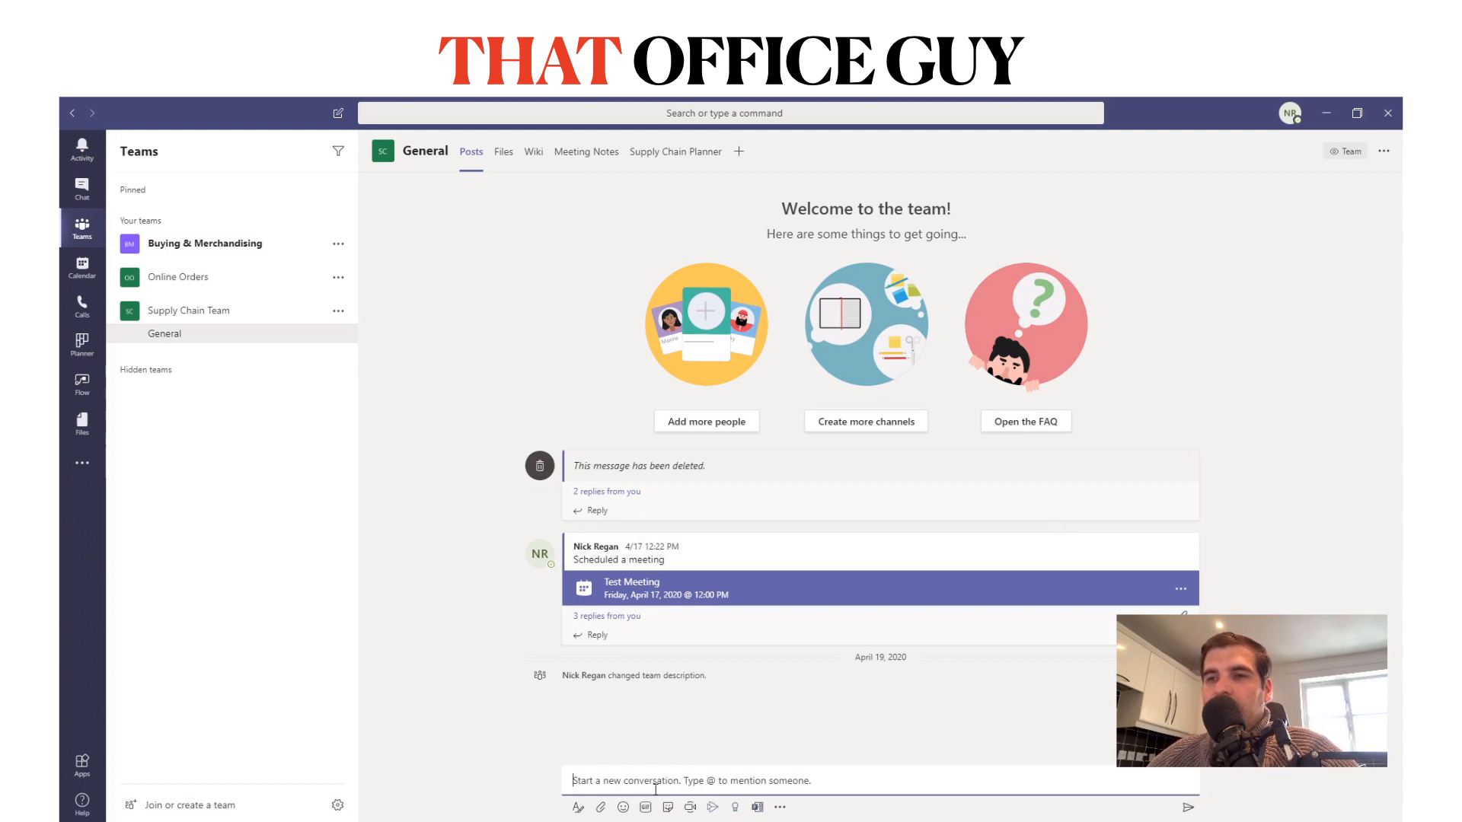
pyautogui.write('@')
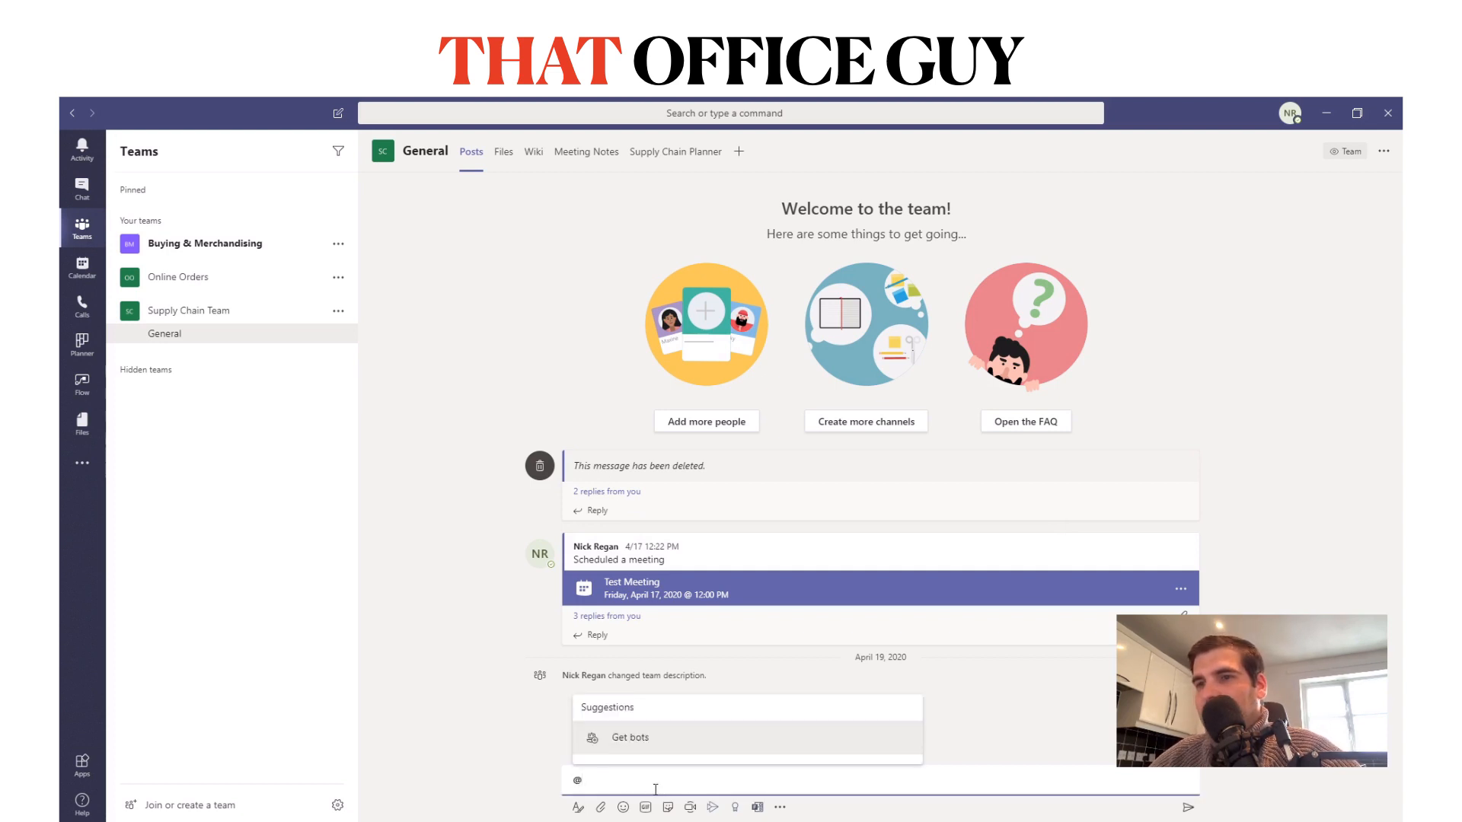
pyautogui.press('BackSpace')
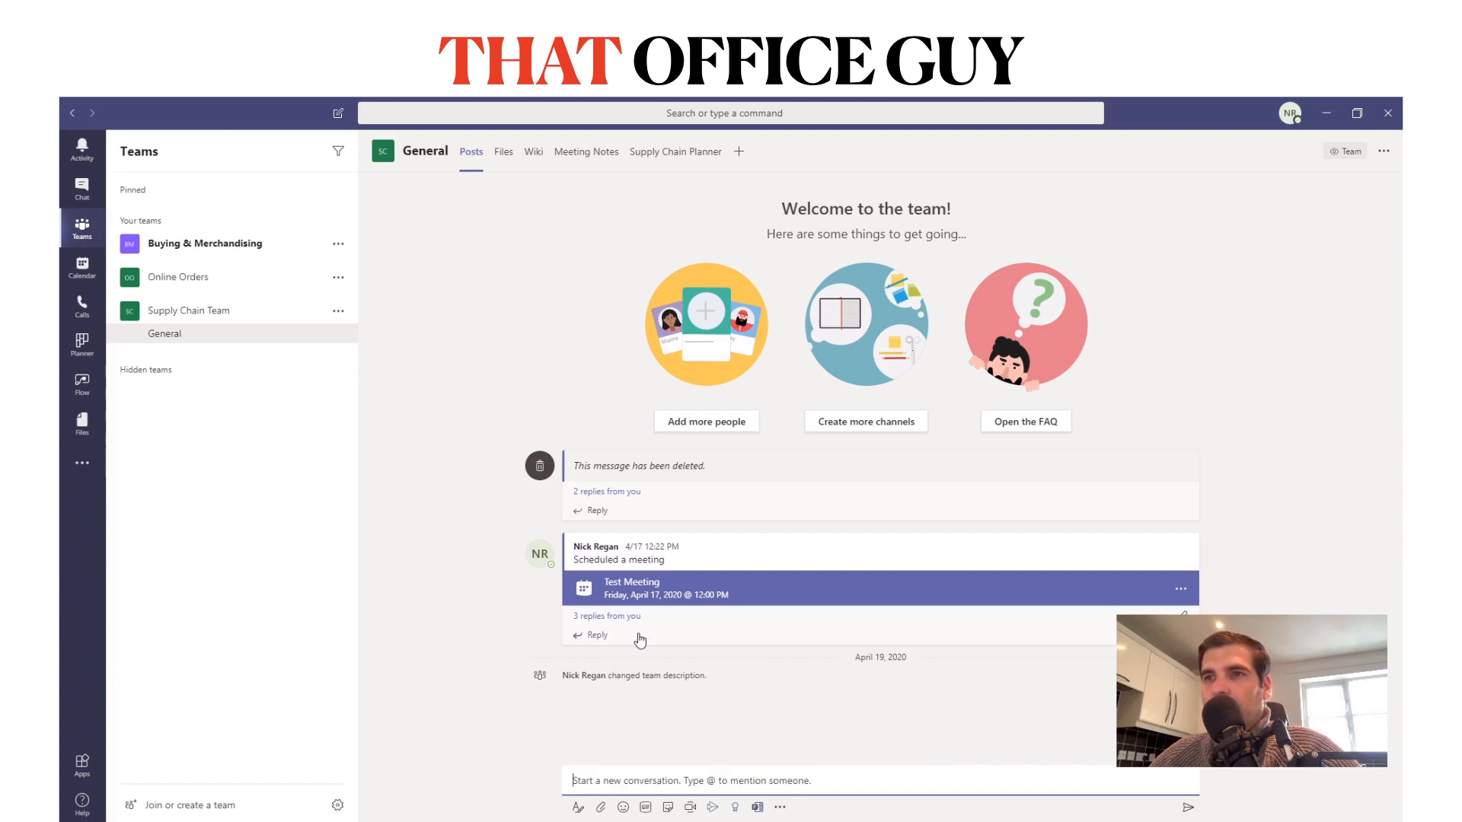
pyautogui.click(592, 636)
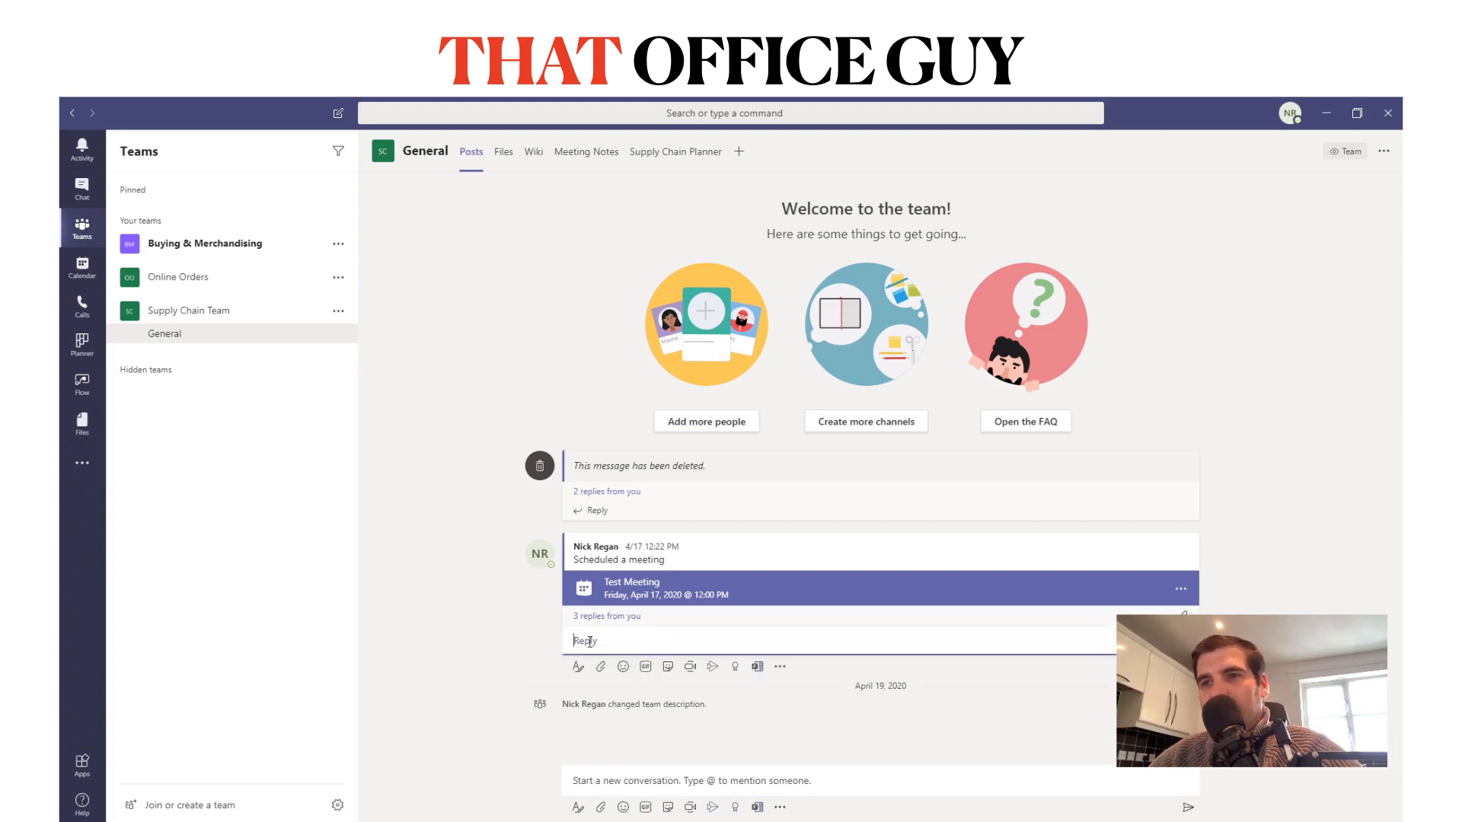
pyautogui.click(532, 643)
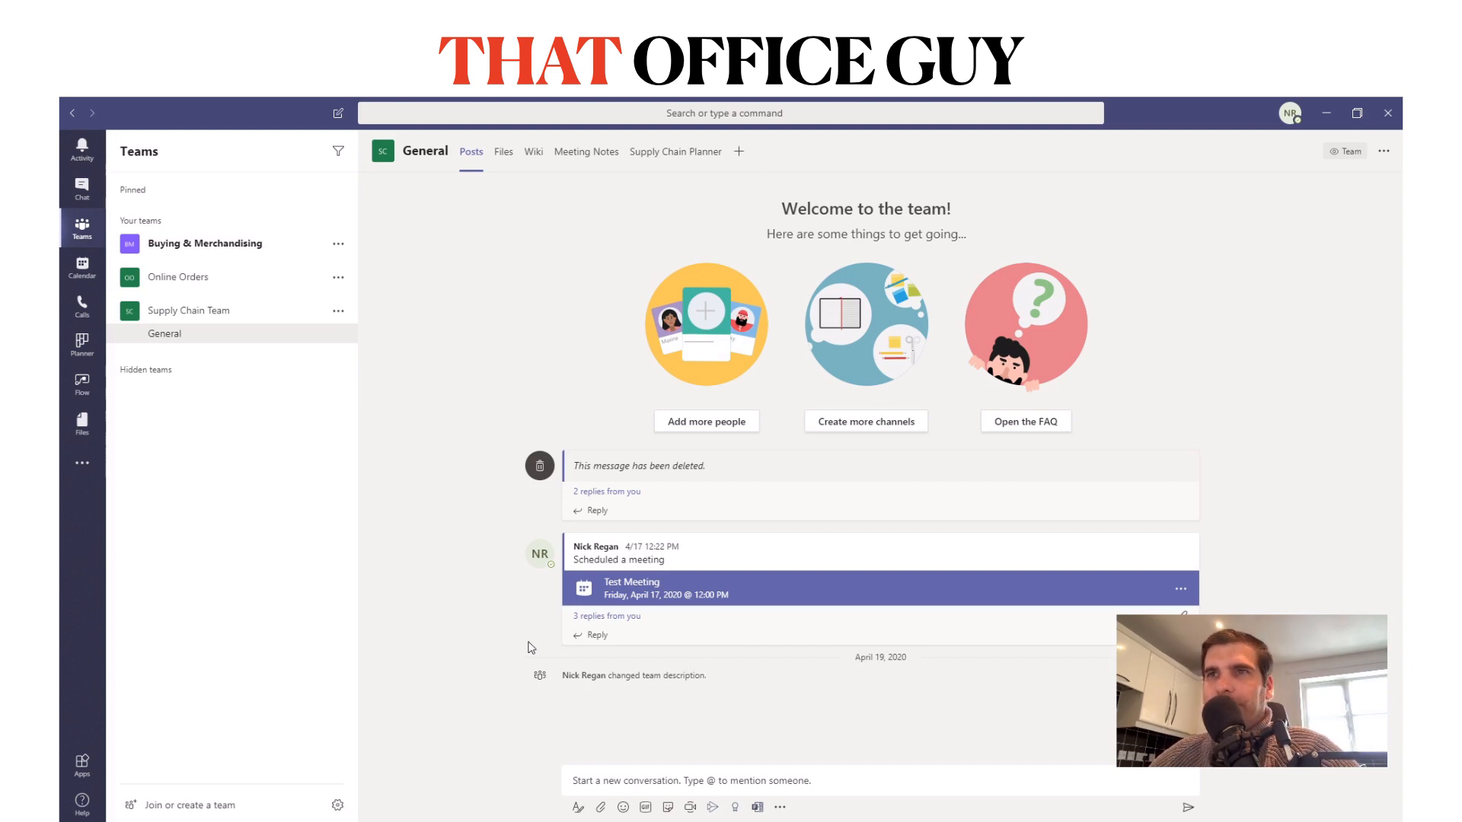
# - View the Supply Chain Team General channel's Files, Wiki, Meeting Notes and Supply Chain Planner pages
pyautogui.click(496, 155)
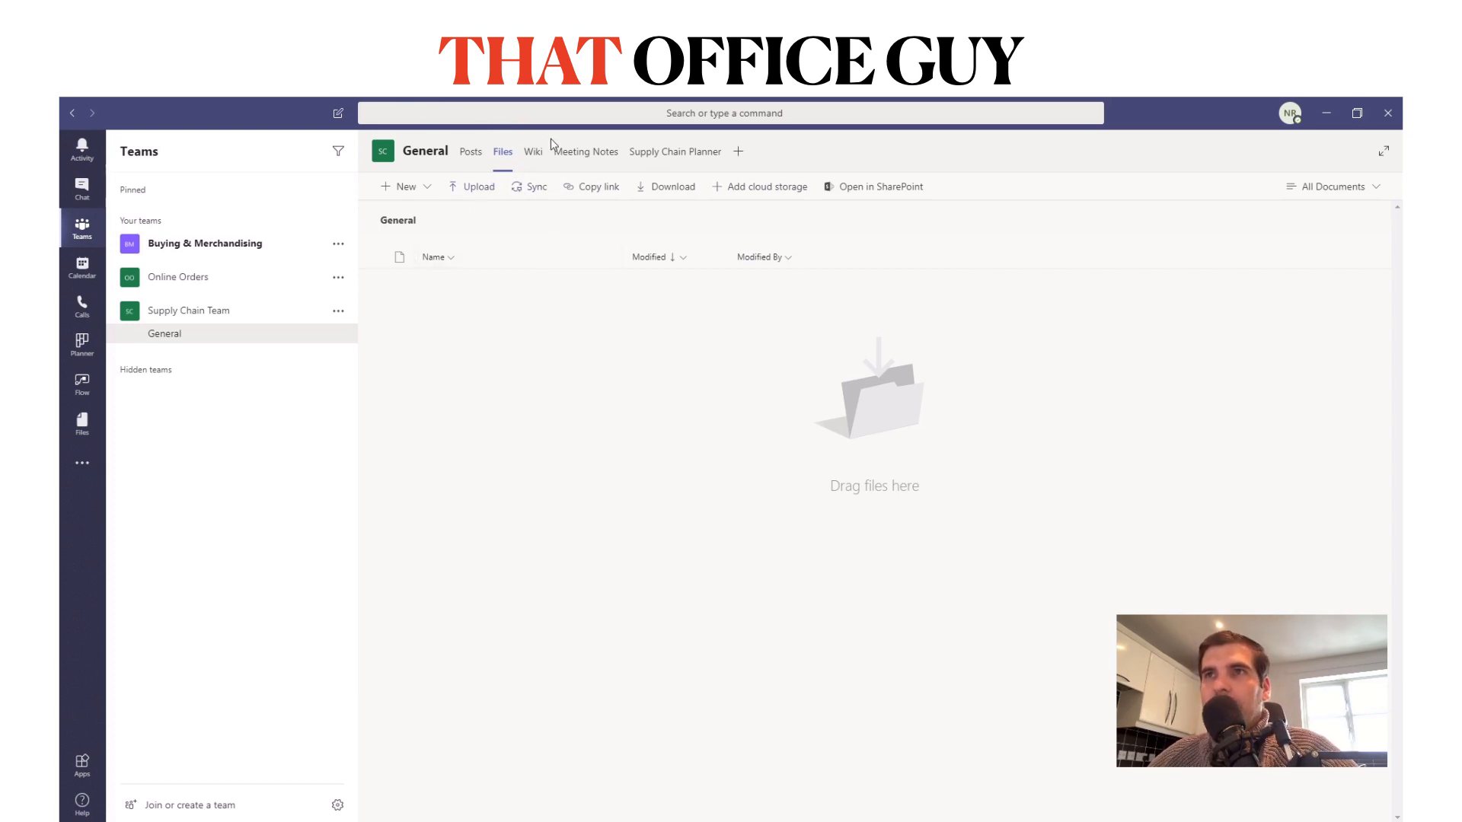
pyautogui.click(533, 152)
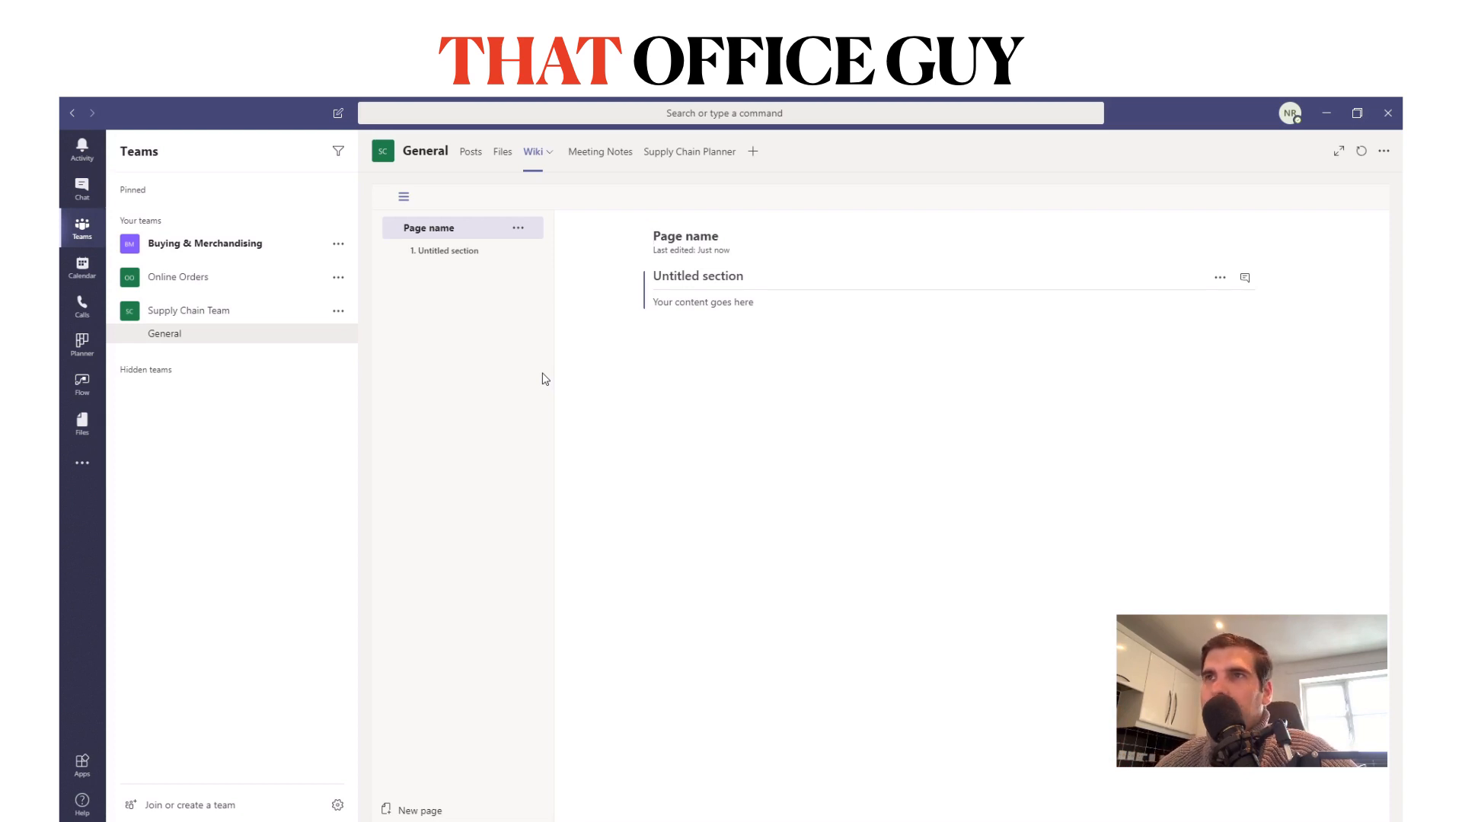
pyautogui.click(600, 169)
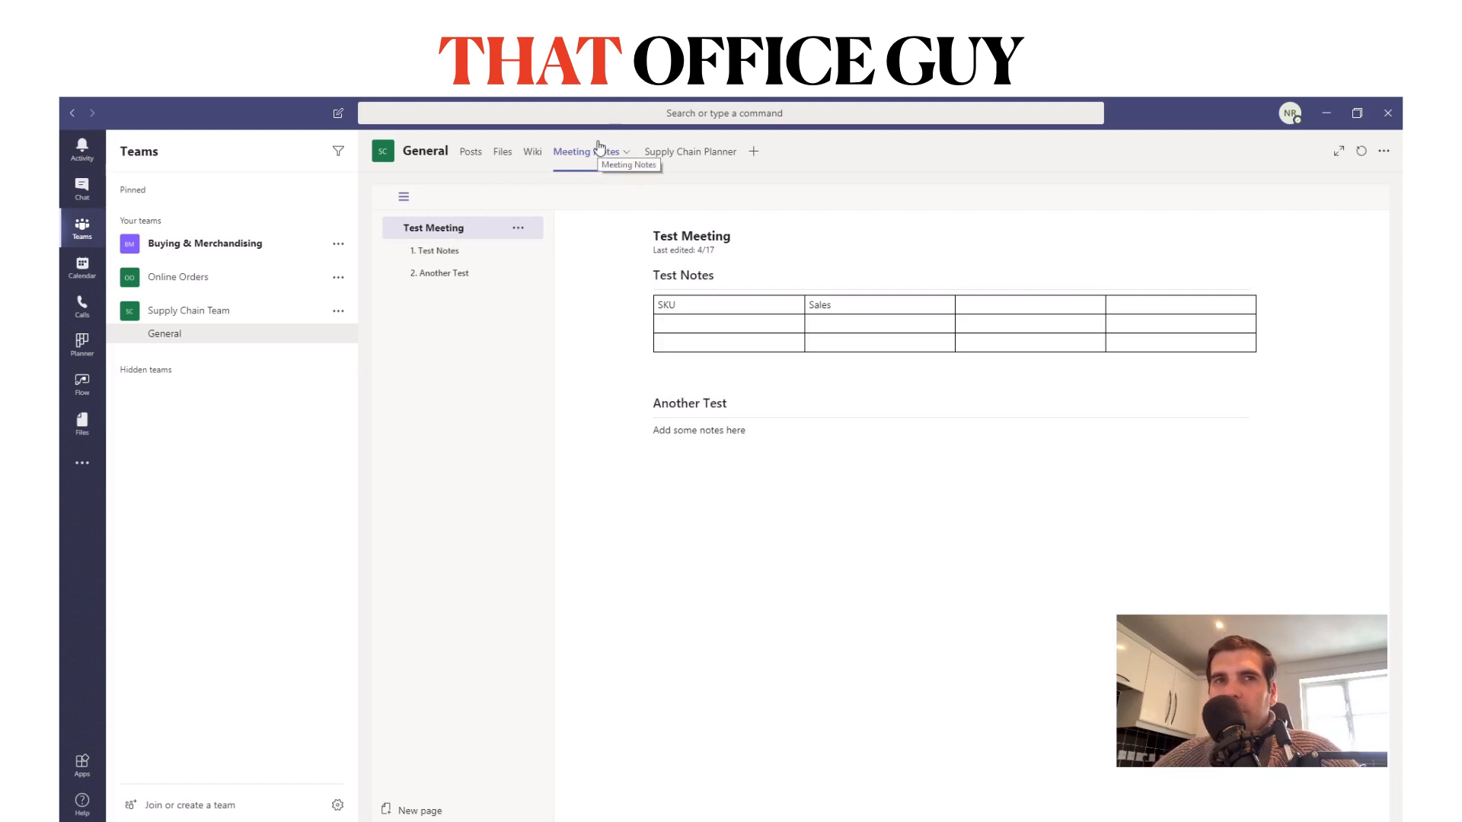
pyautogui.click(704, 152)
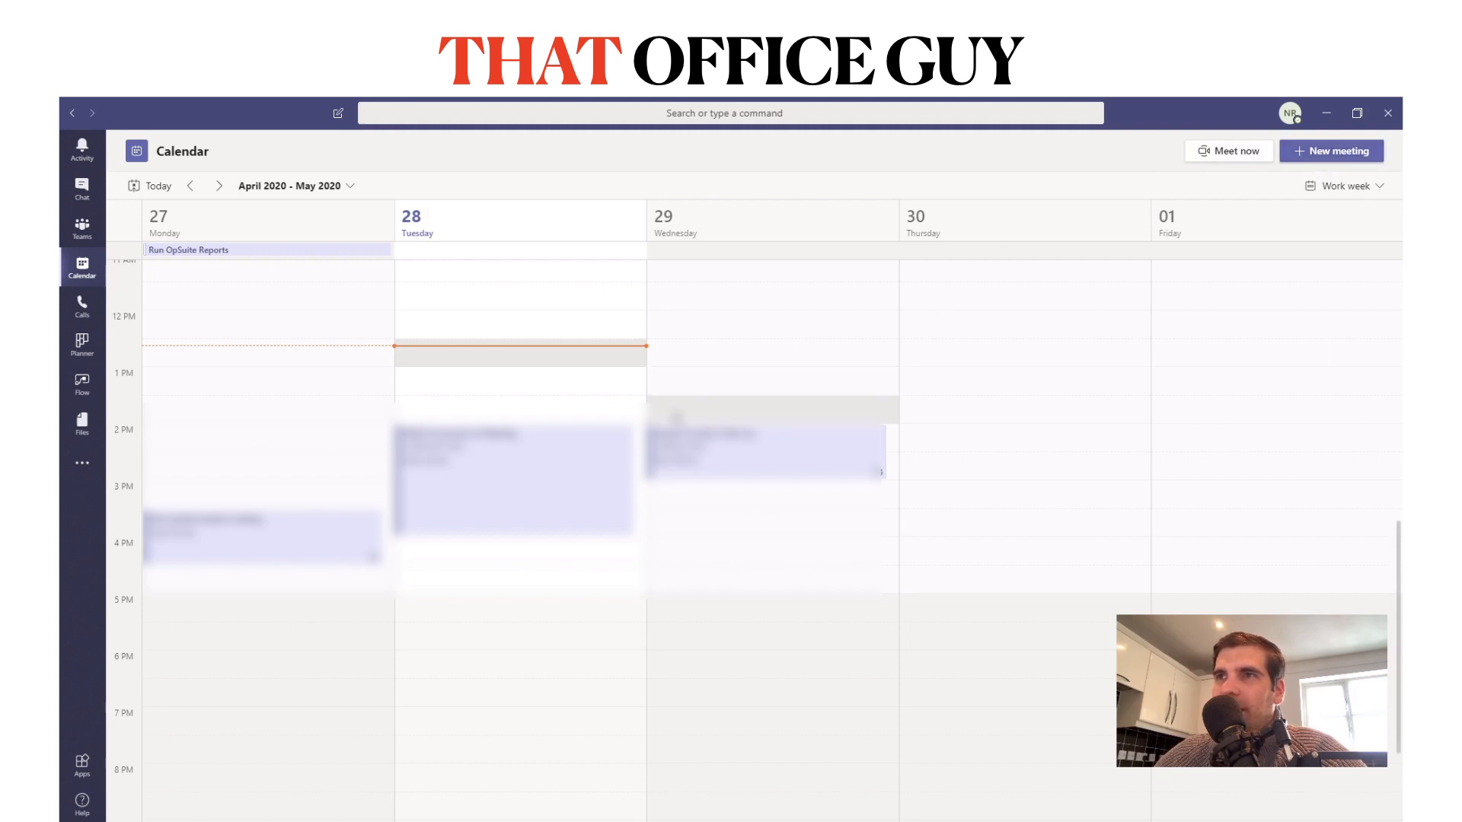
# - Create a new calendar meeting on Apr 30, 2020 at 2:00 PM and assign it to the Supply Chain Team's General channel
pyautogui.click(891, 385)
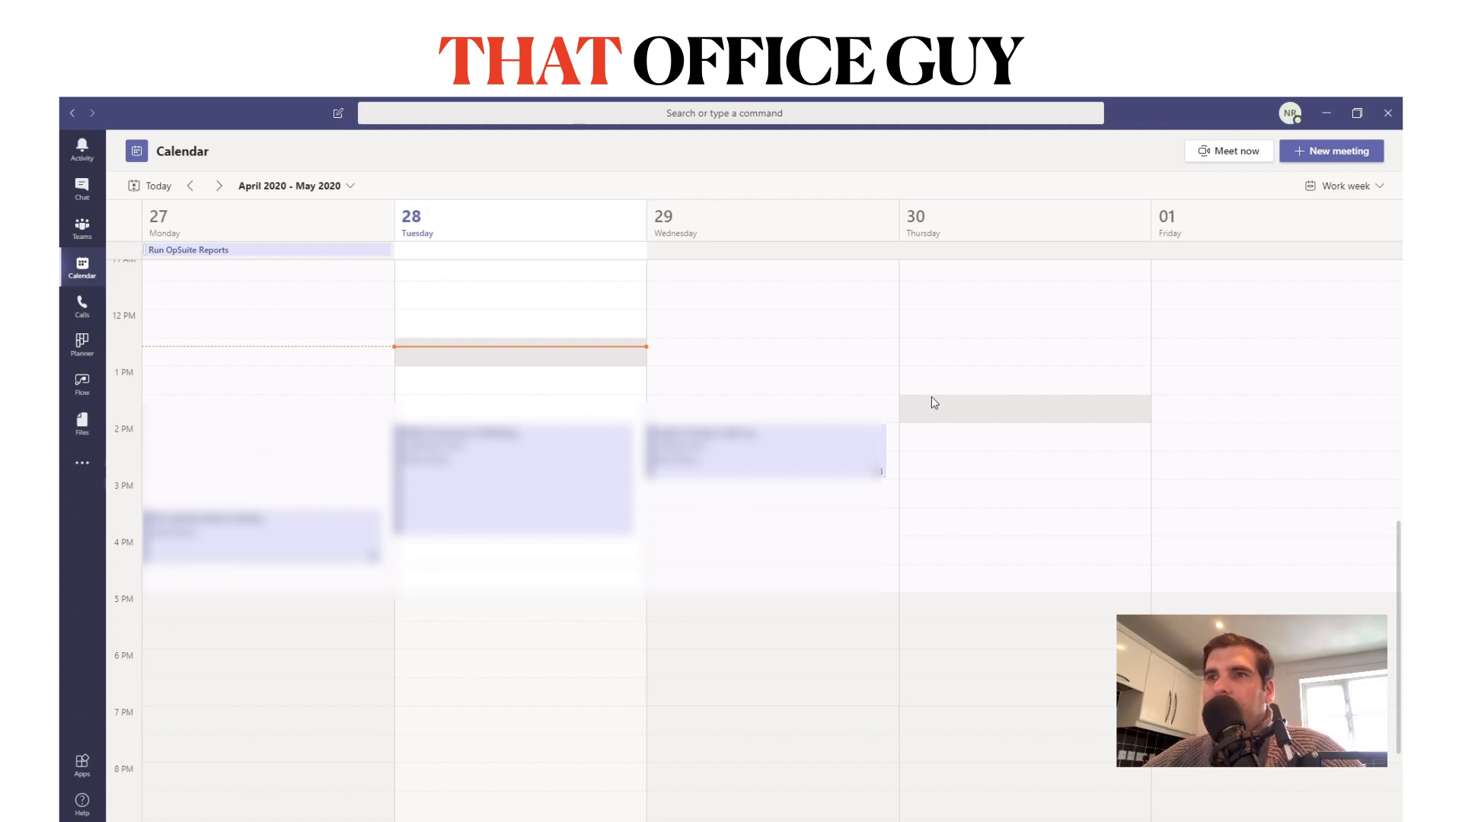
pyautogui.click(972, 436)
pyautogui.click(199, 374)
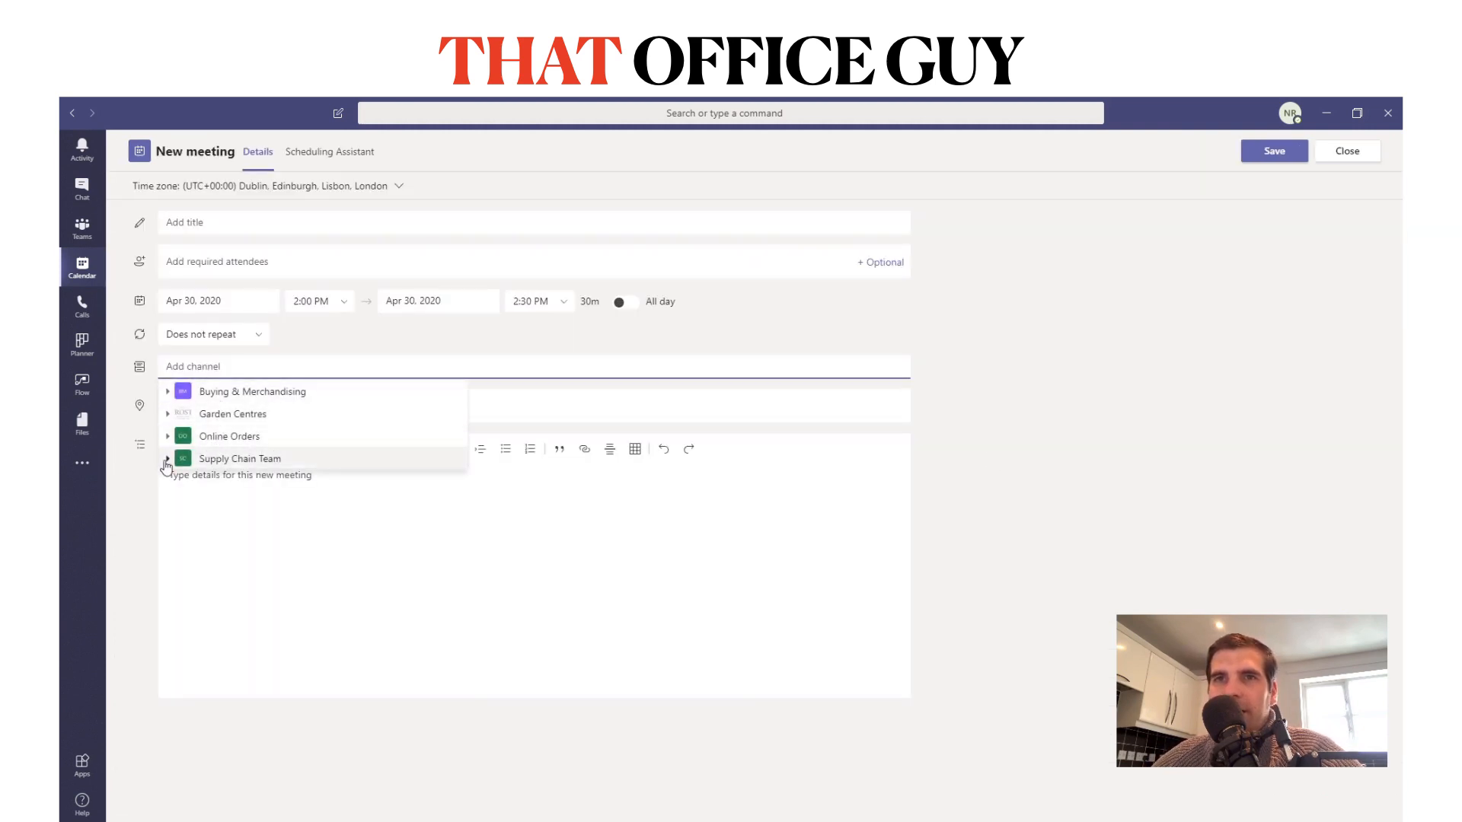
pyautogui.click(185, 461)
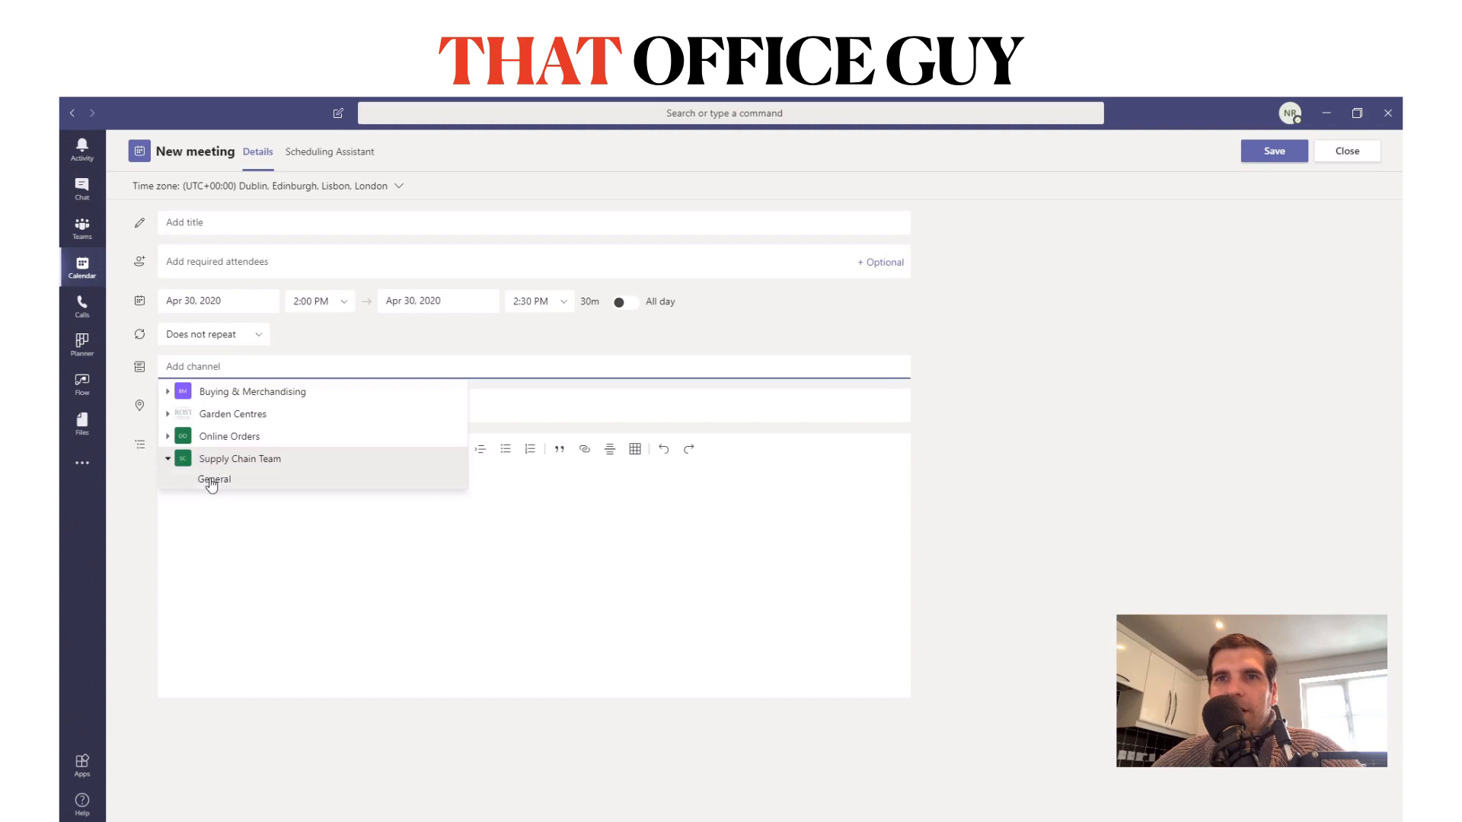
pyautogui.click(211, 481)
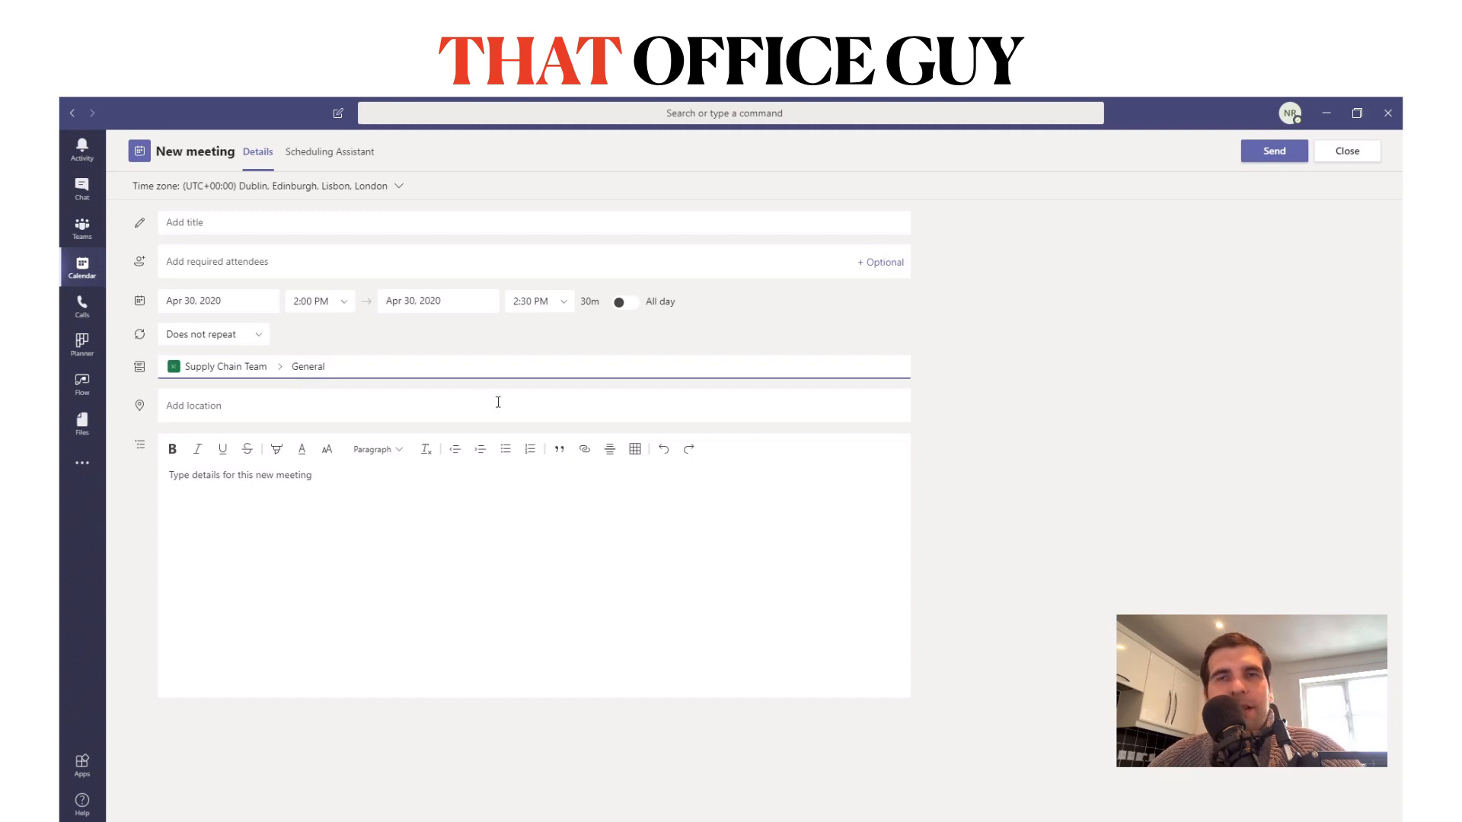
# - Title the meeting Test and schedule it for Apr 28, 2020, starting at 12:30 PM
pyautogui.click(225, 228)
pyautogui.write('Test')
pyautogui.click(258, 305)
pyautogui.click(213, 475)
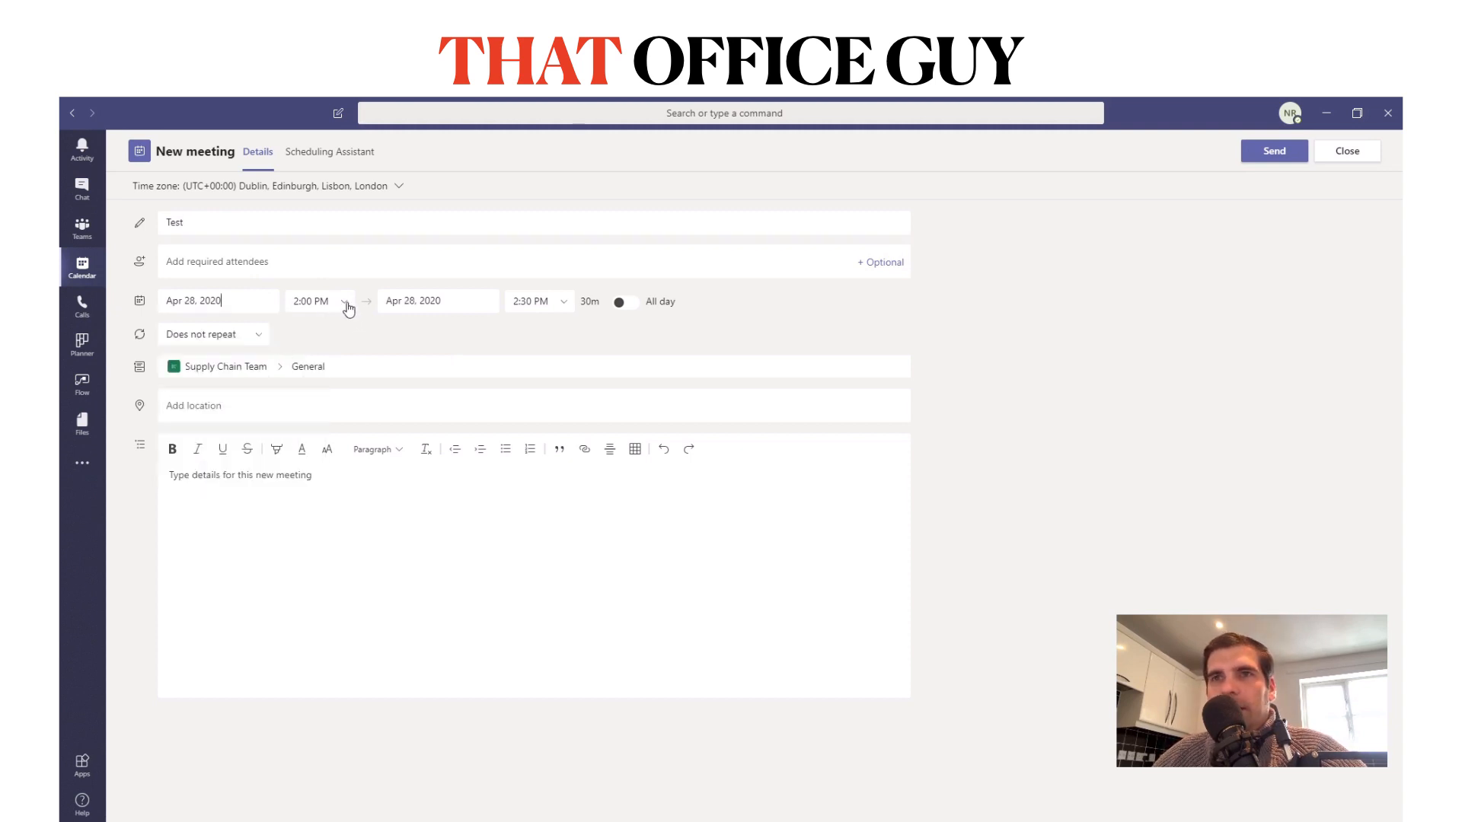
pyautogui.click(344, 304)
pyautogui.click(333, 378)
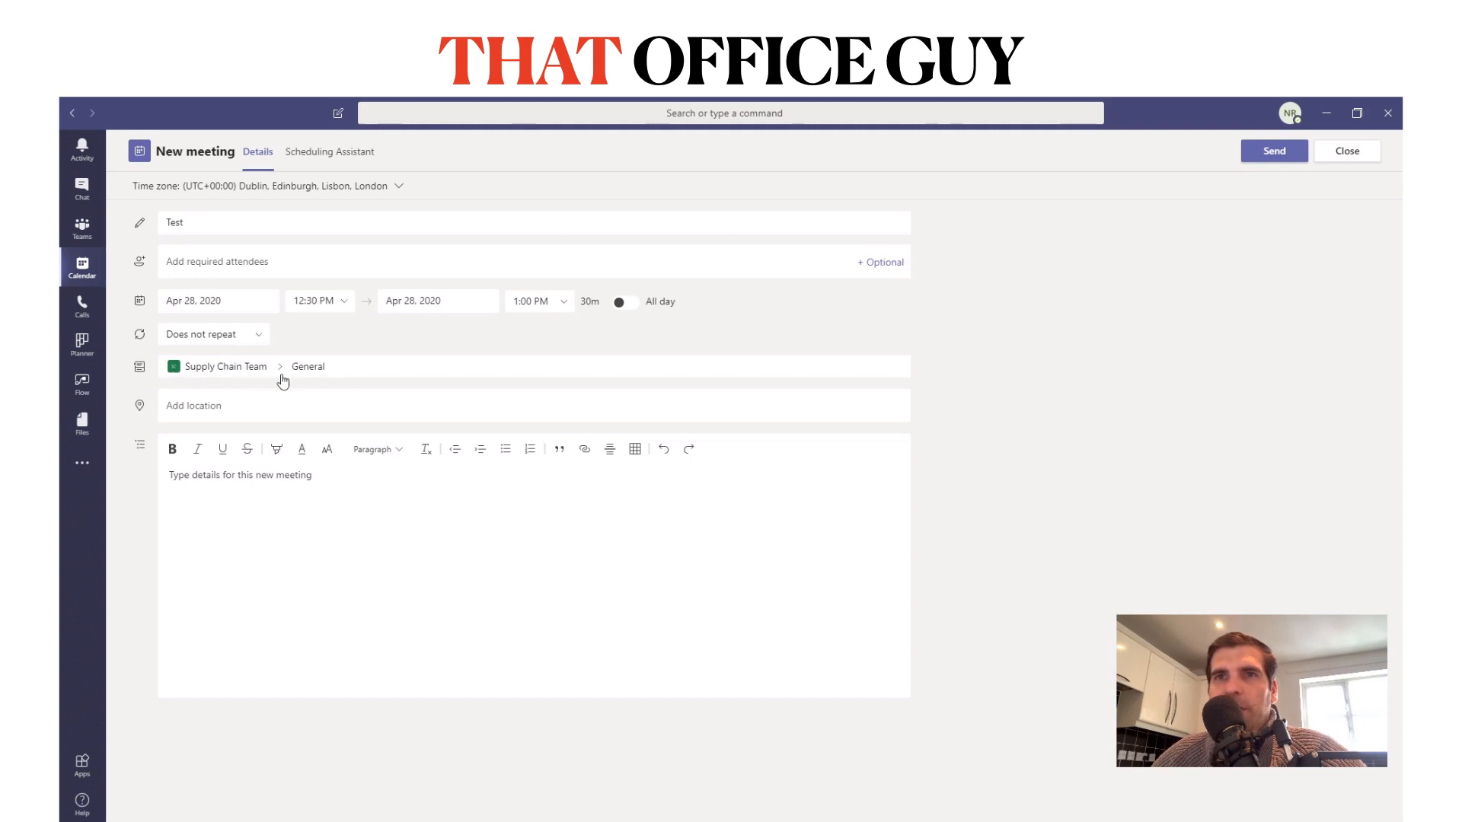
# - Leave the required attendees empty and send the Test meeting to the channel
pyautogui.click(221, 261)
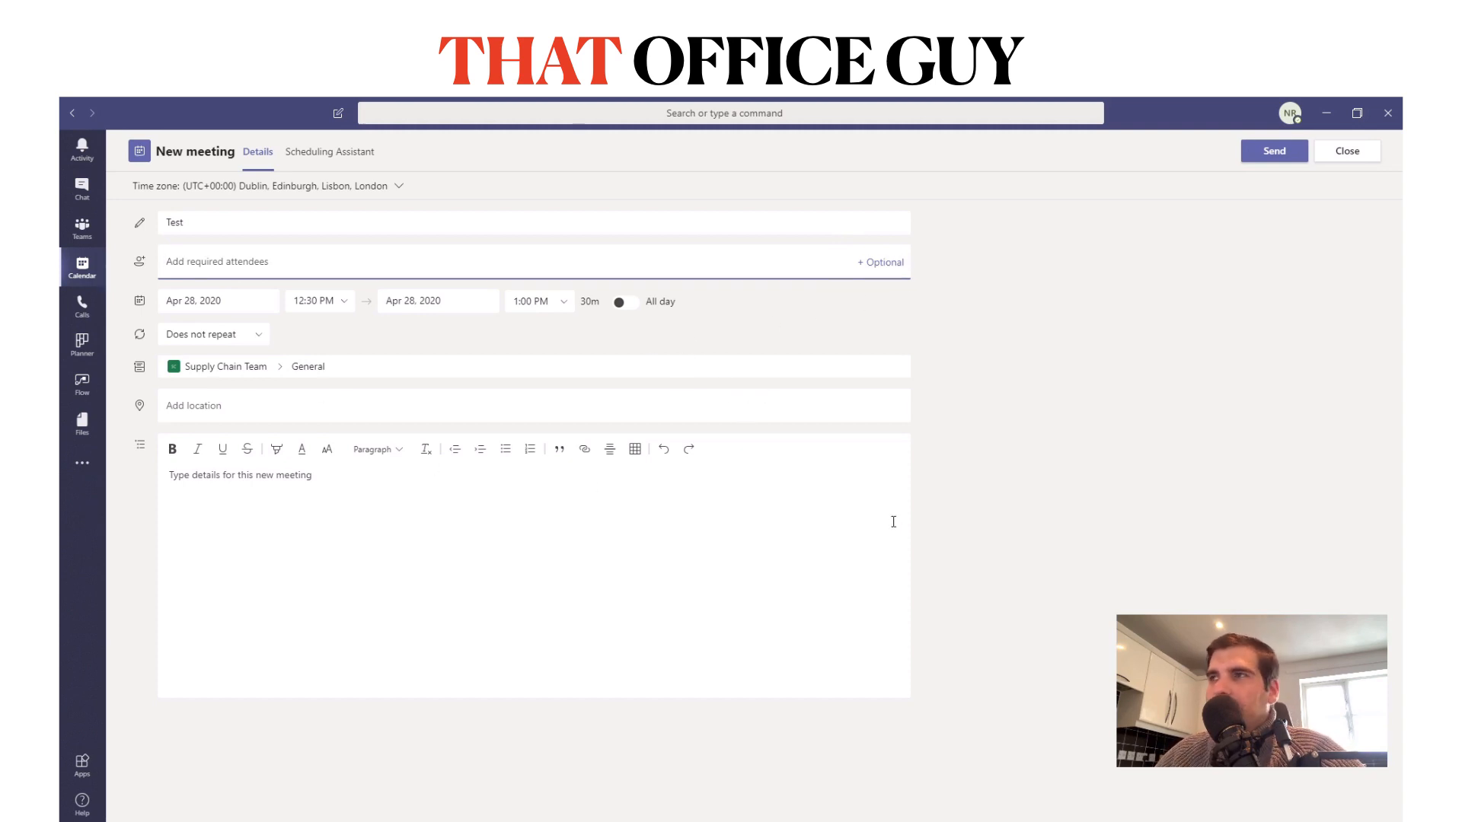
pyautogui.click(1264, 157)
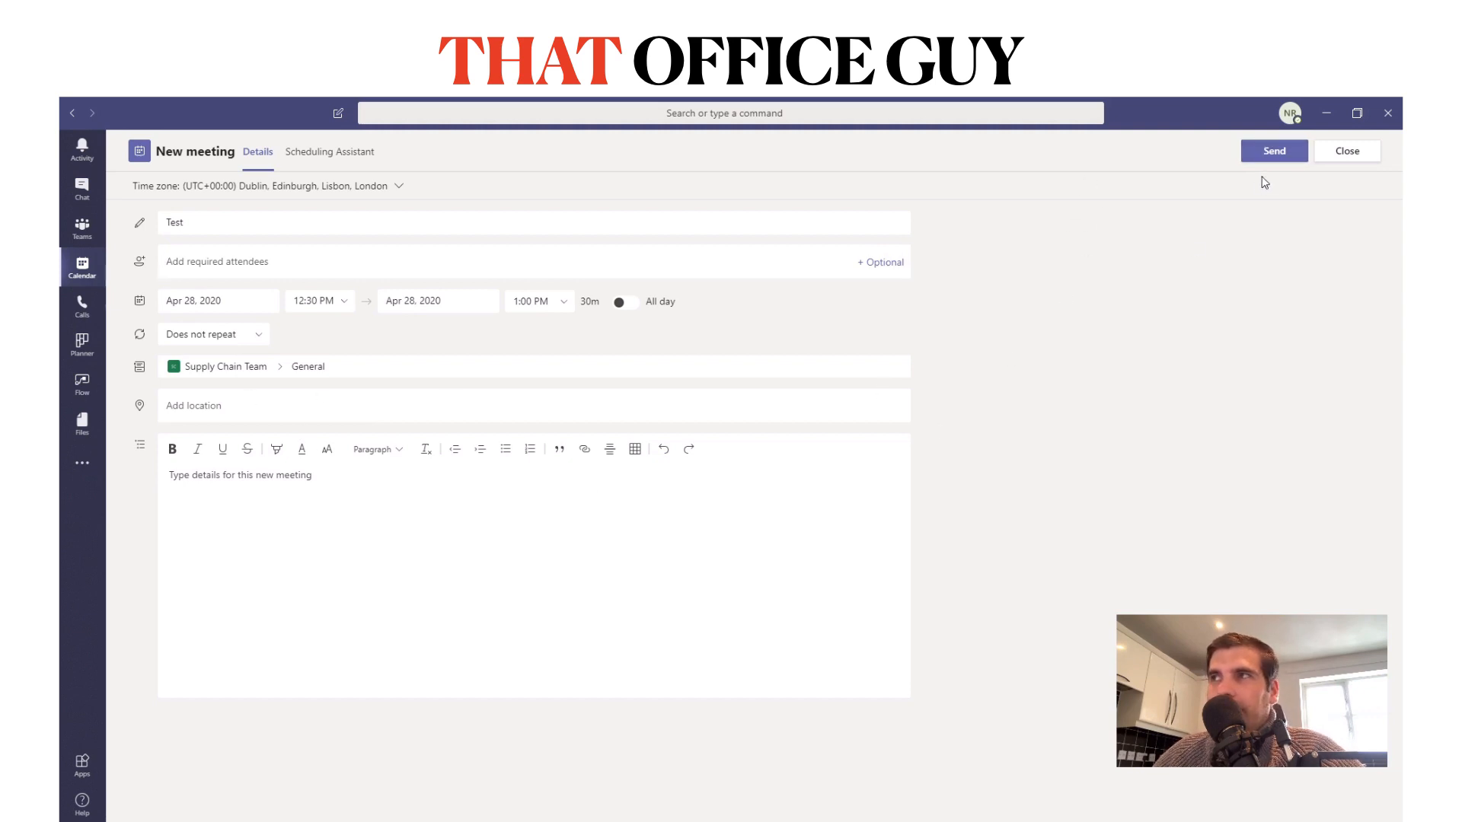
pyautogui.click(1271, 156)
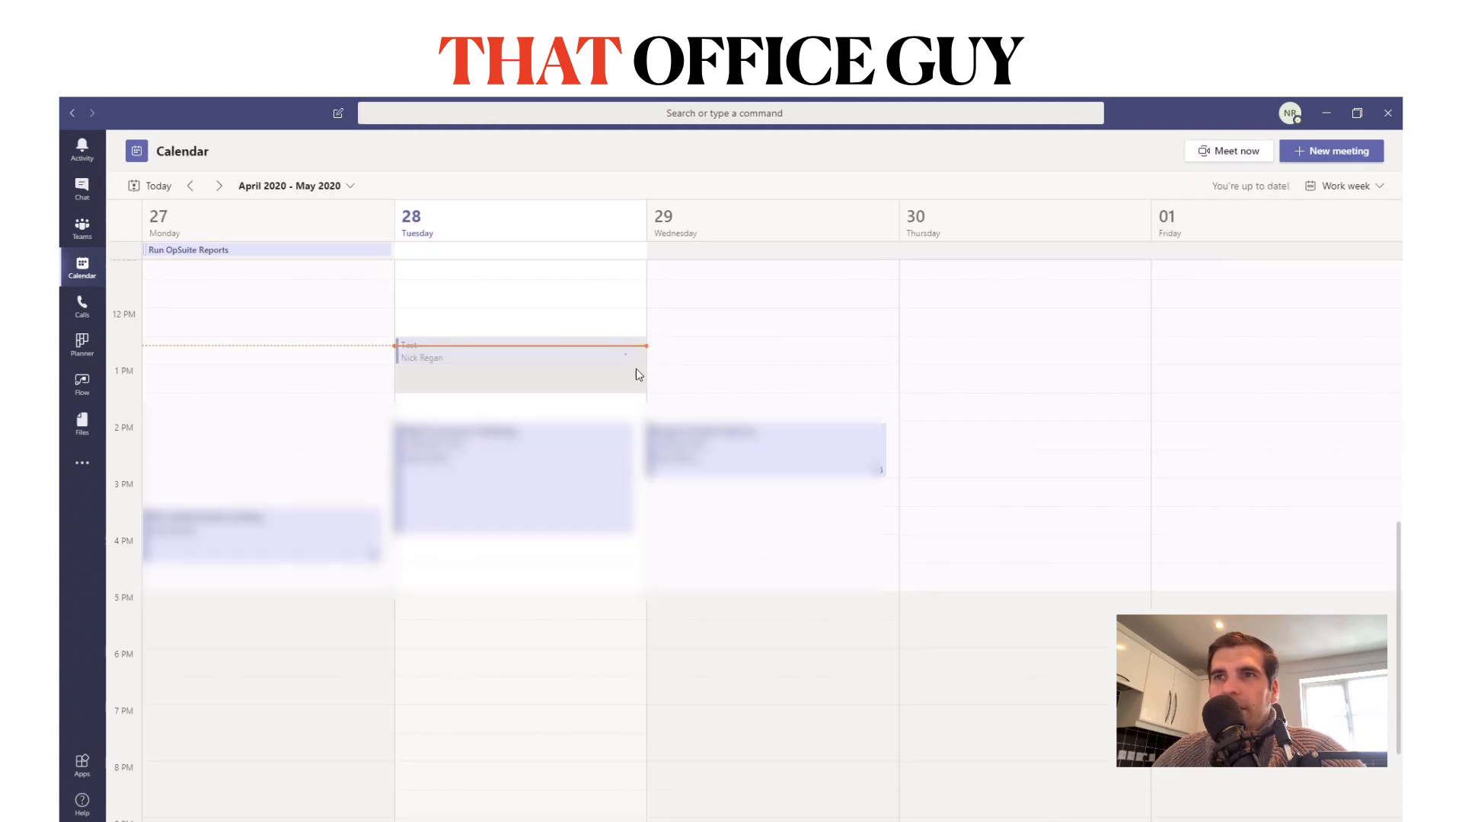
pyautogui.click(82, 228)
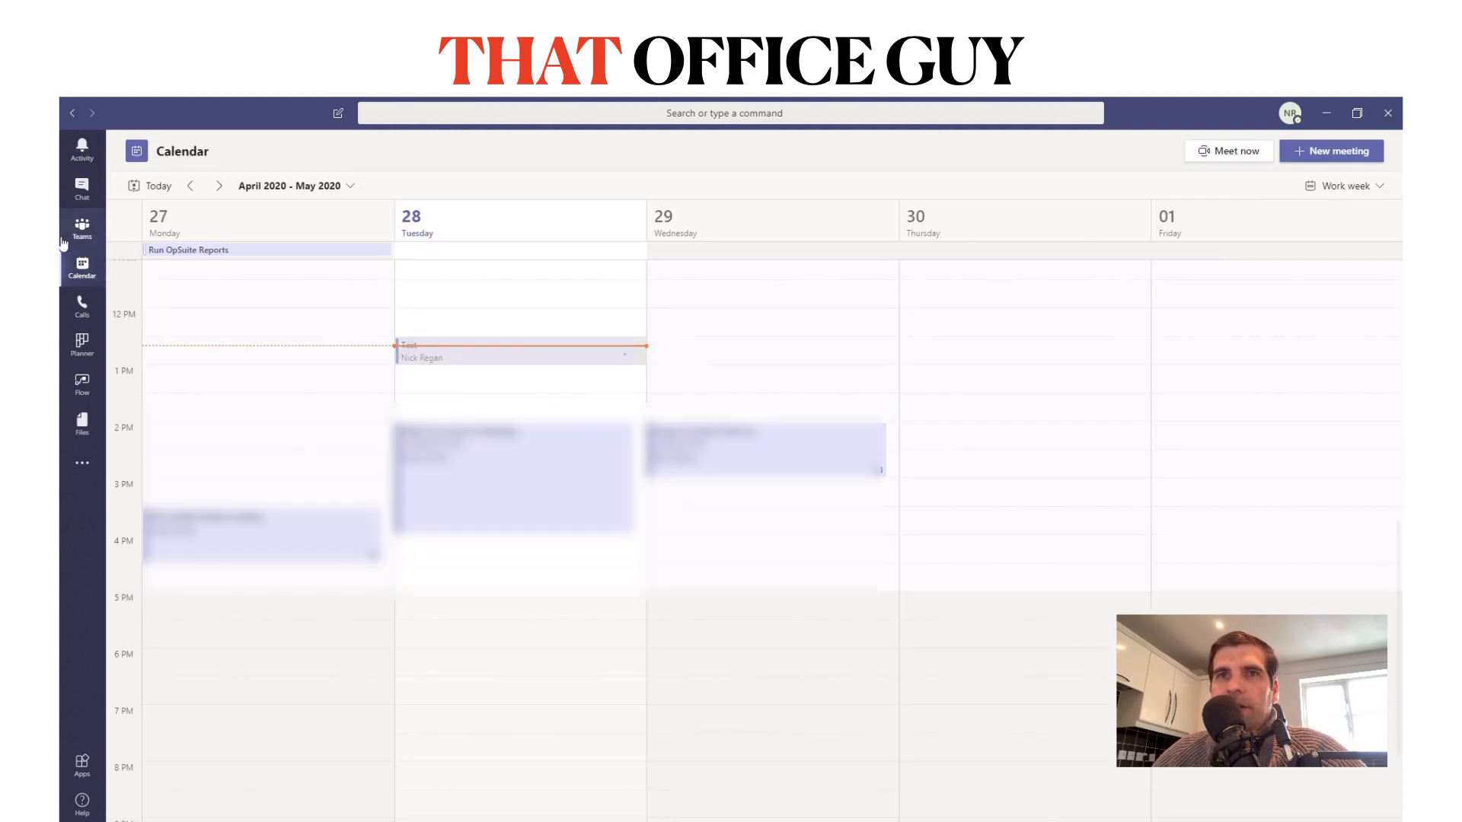
pyautogui.click(82, 268)
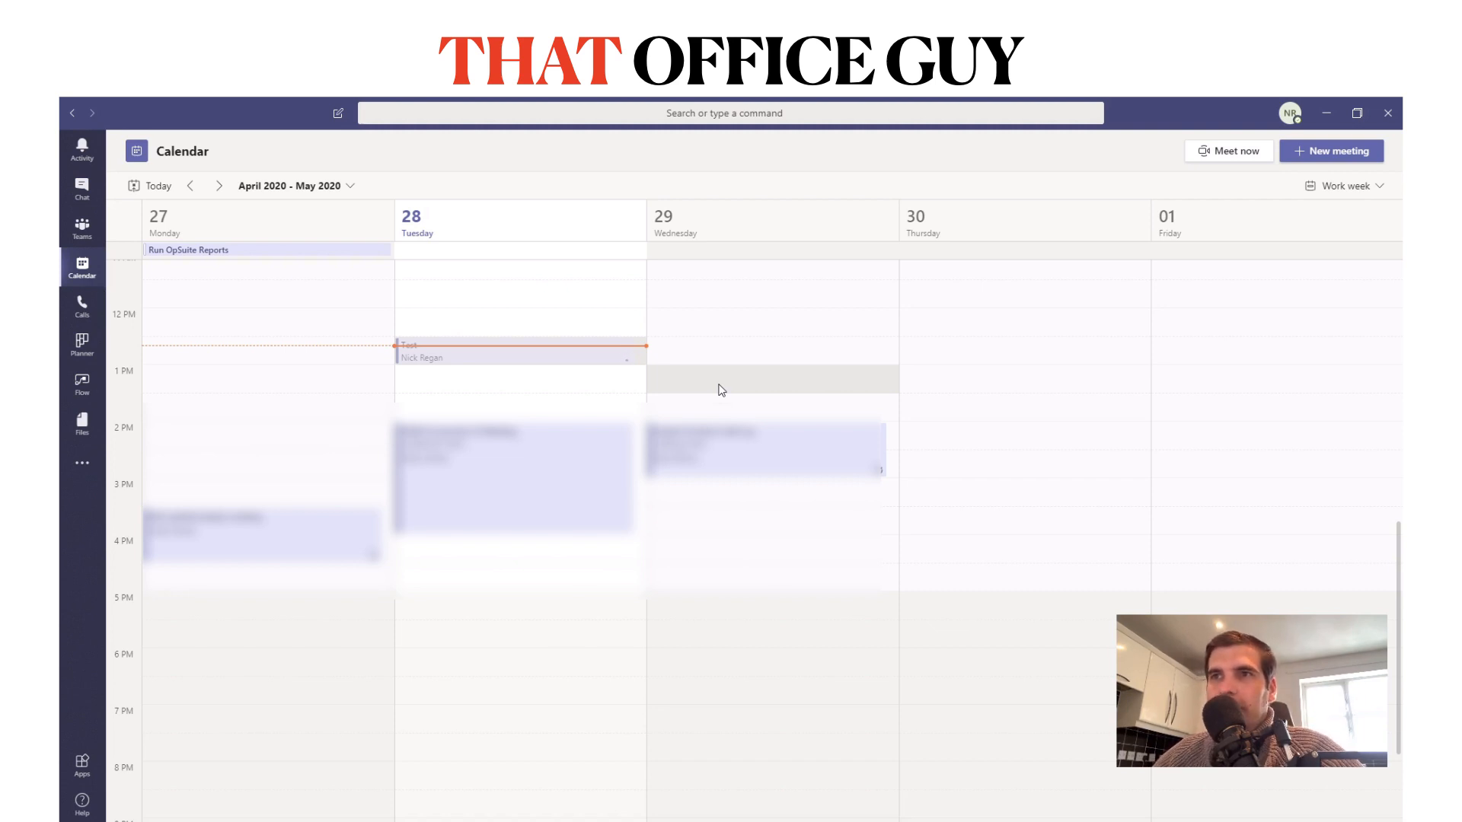
pyautogui.click(558, 335)
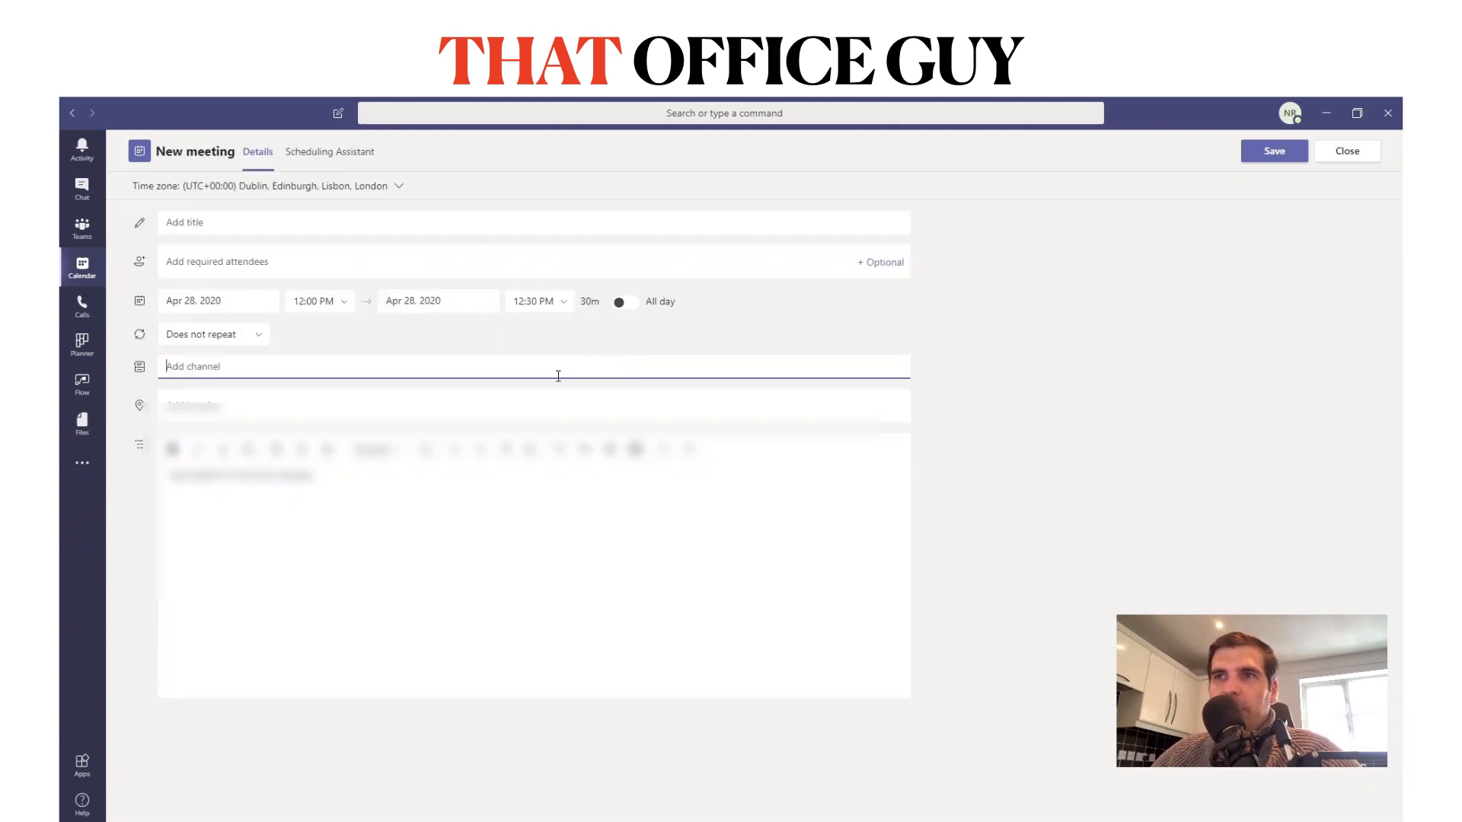
pyautogui.click(74, 114)
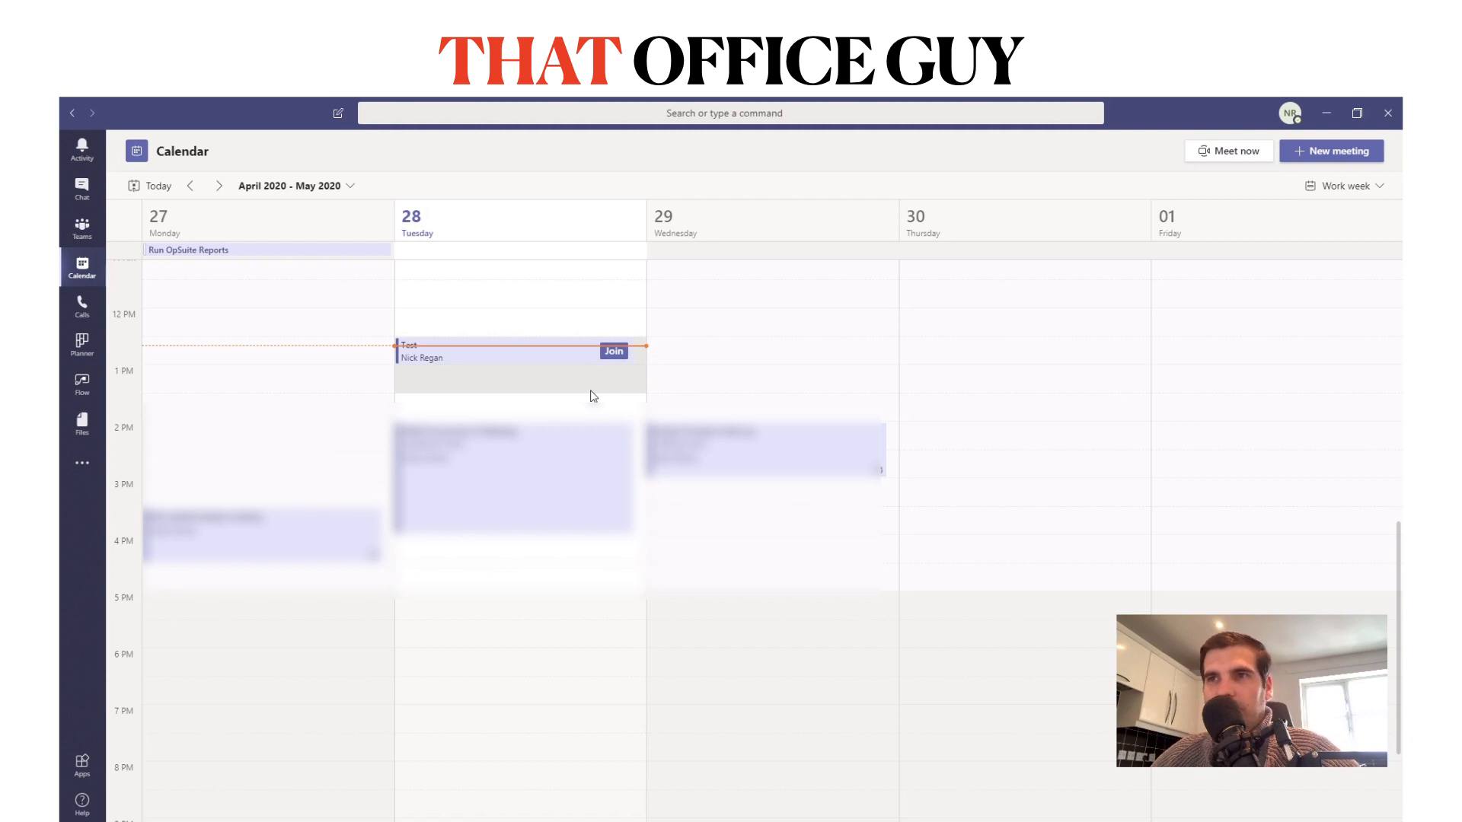
# - Join the Test meeting from the calendar with Turtle Beach PX21 Headset as the audio device
pyautogui.click(615, 353)
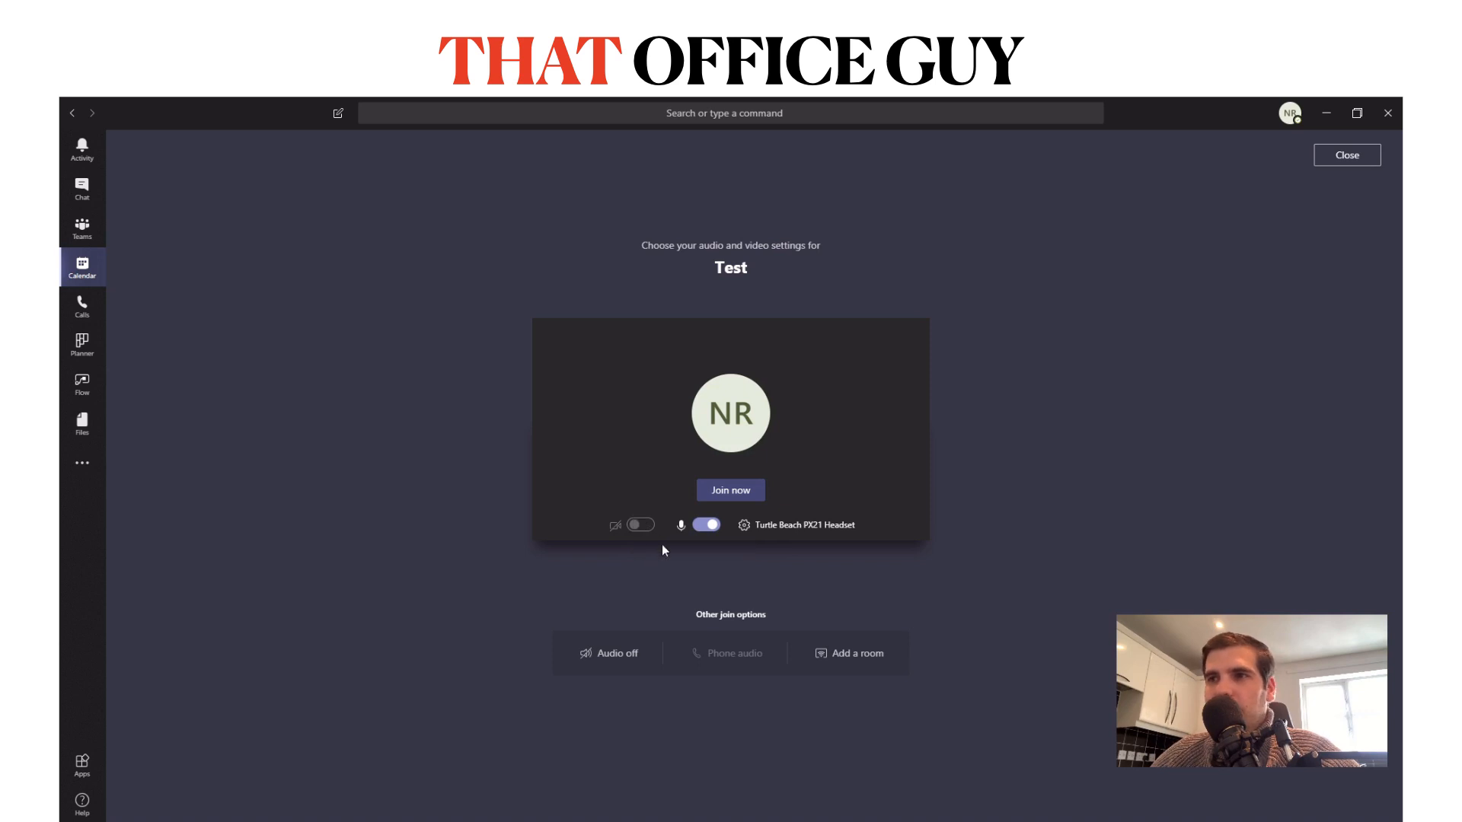
pyautogui.click(744, 525)
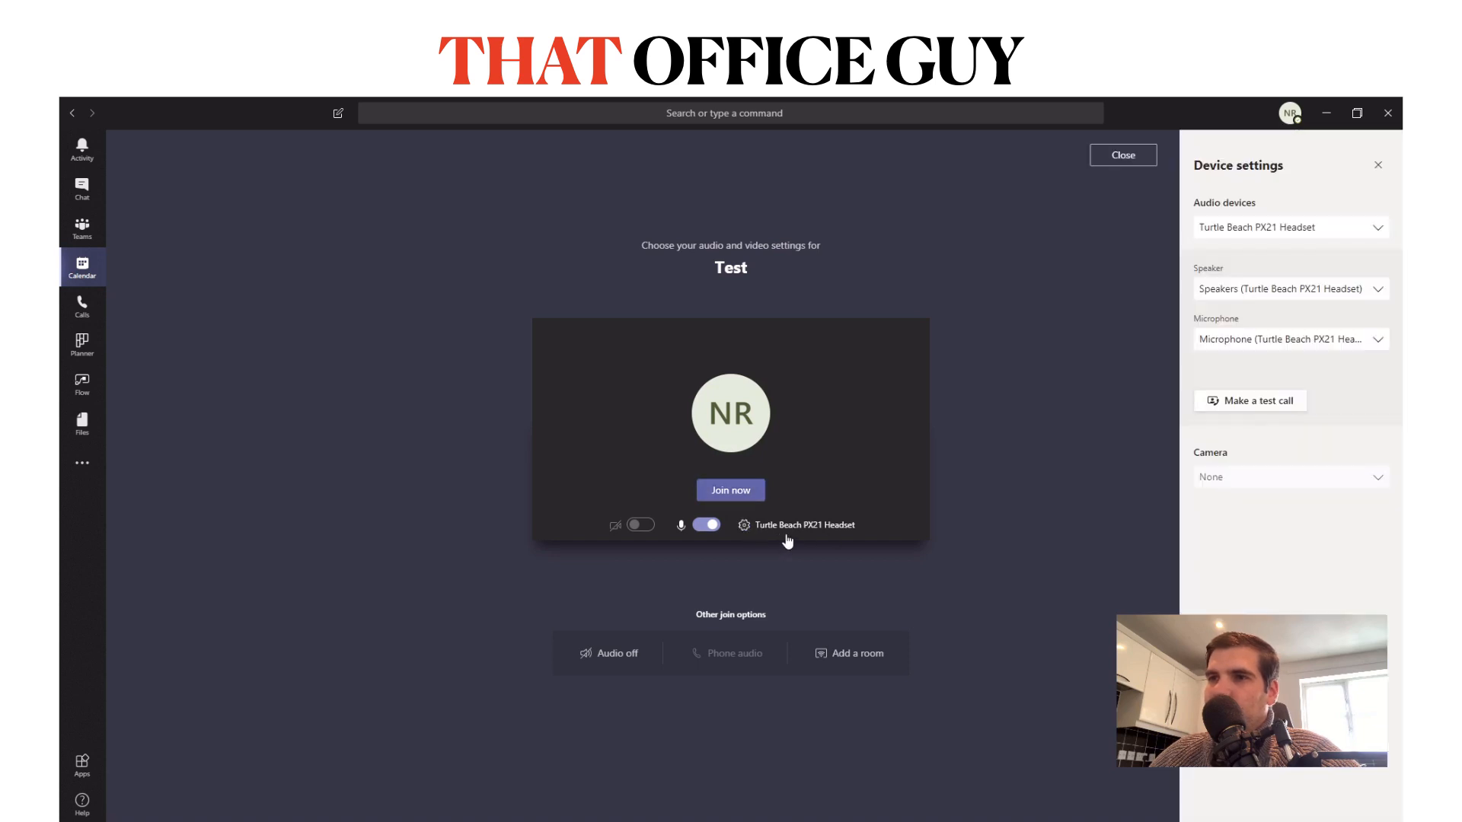
pyautogui.click(1316, 230)
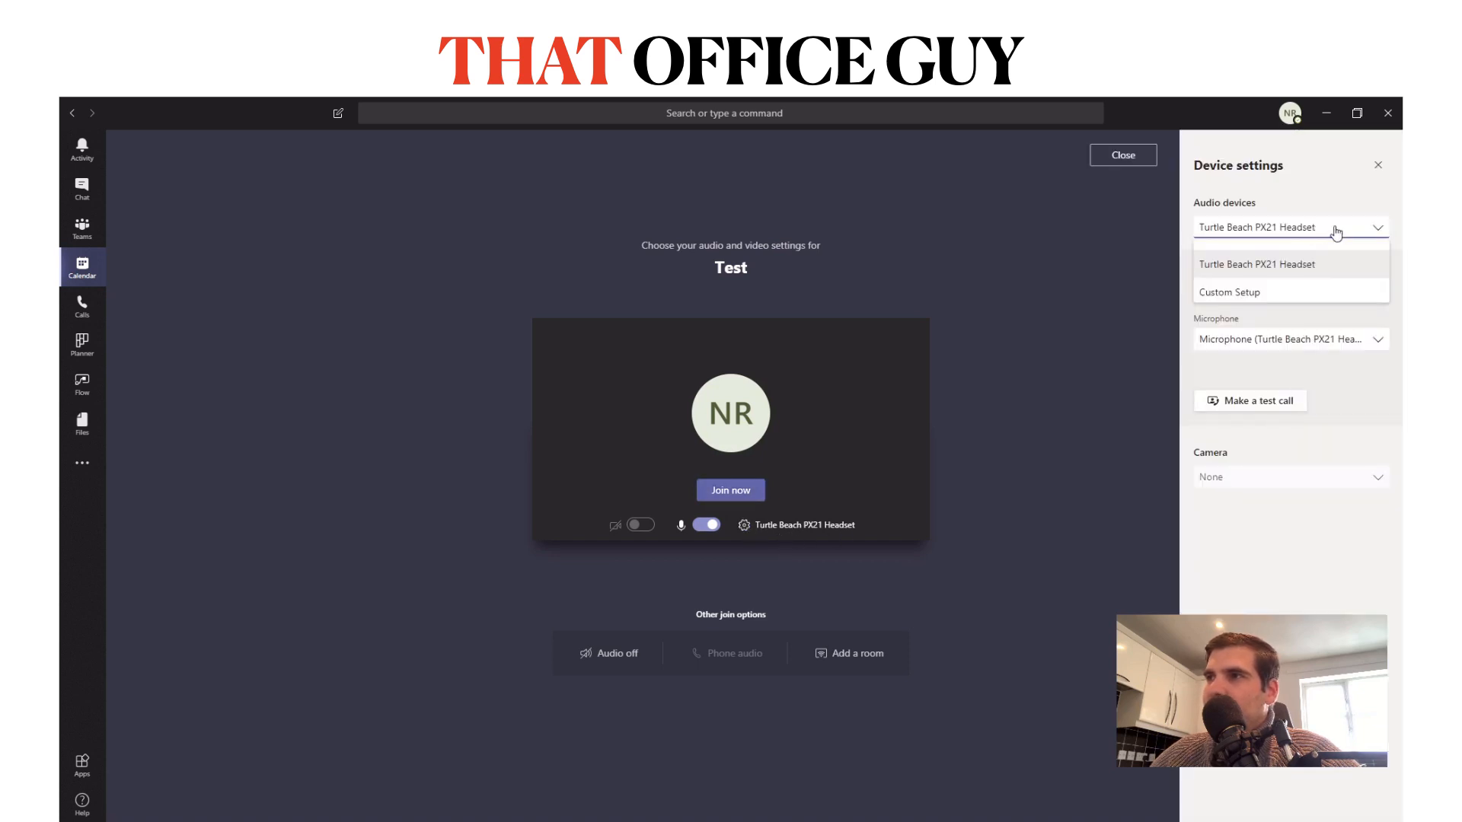
pyautogui.click(1310, 264)
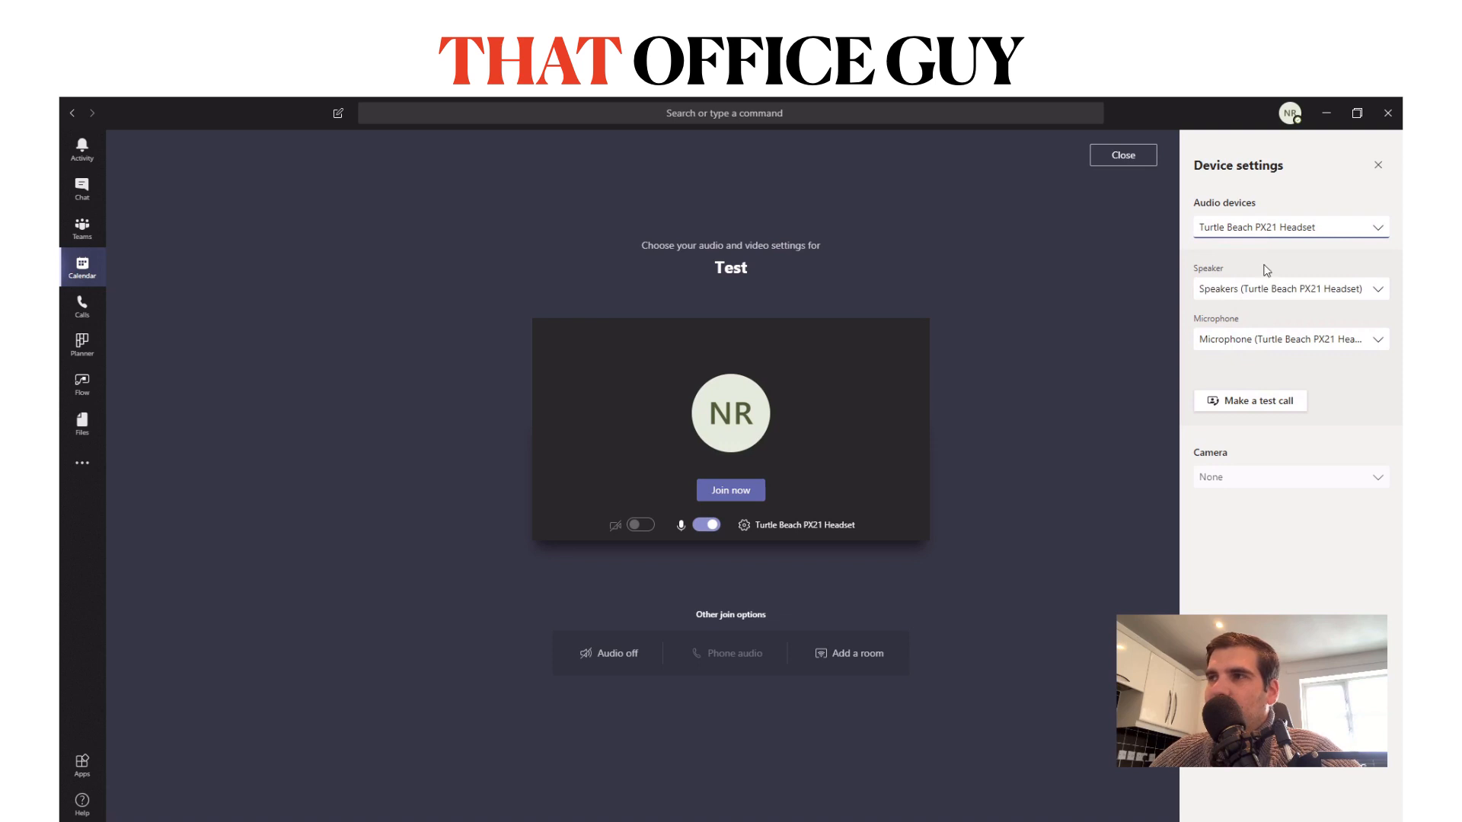
pyautogui.click(1378, 164)
pyautogui.click(742, 490)
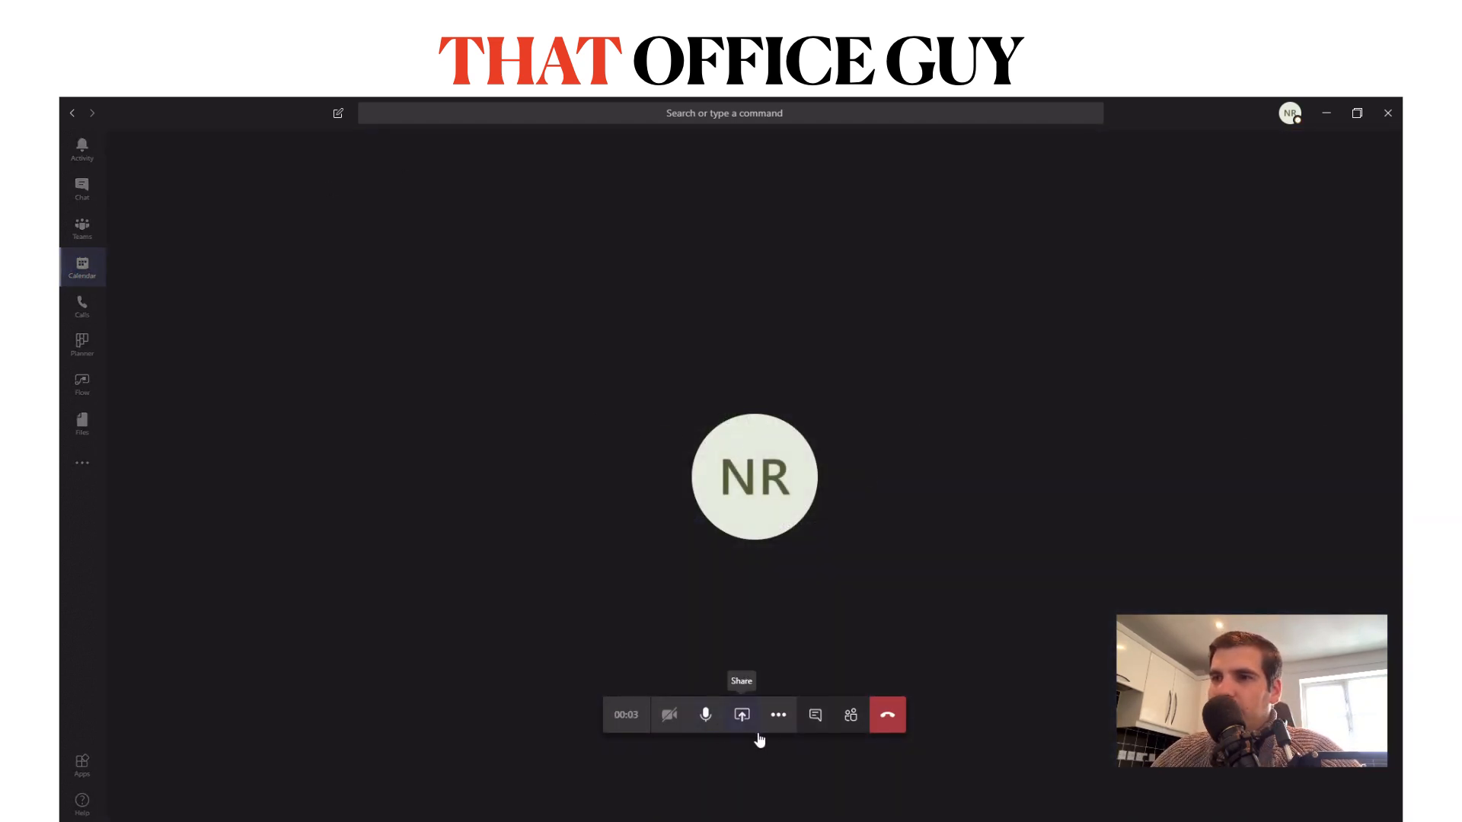
# - Look at the meeting's participant list and its additional call options
pyautogui.click(851, 721)
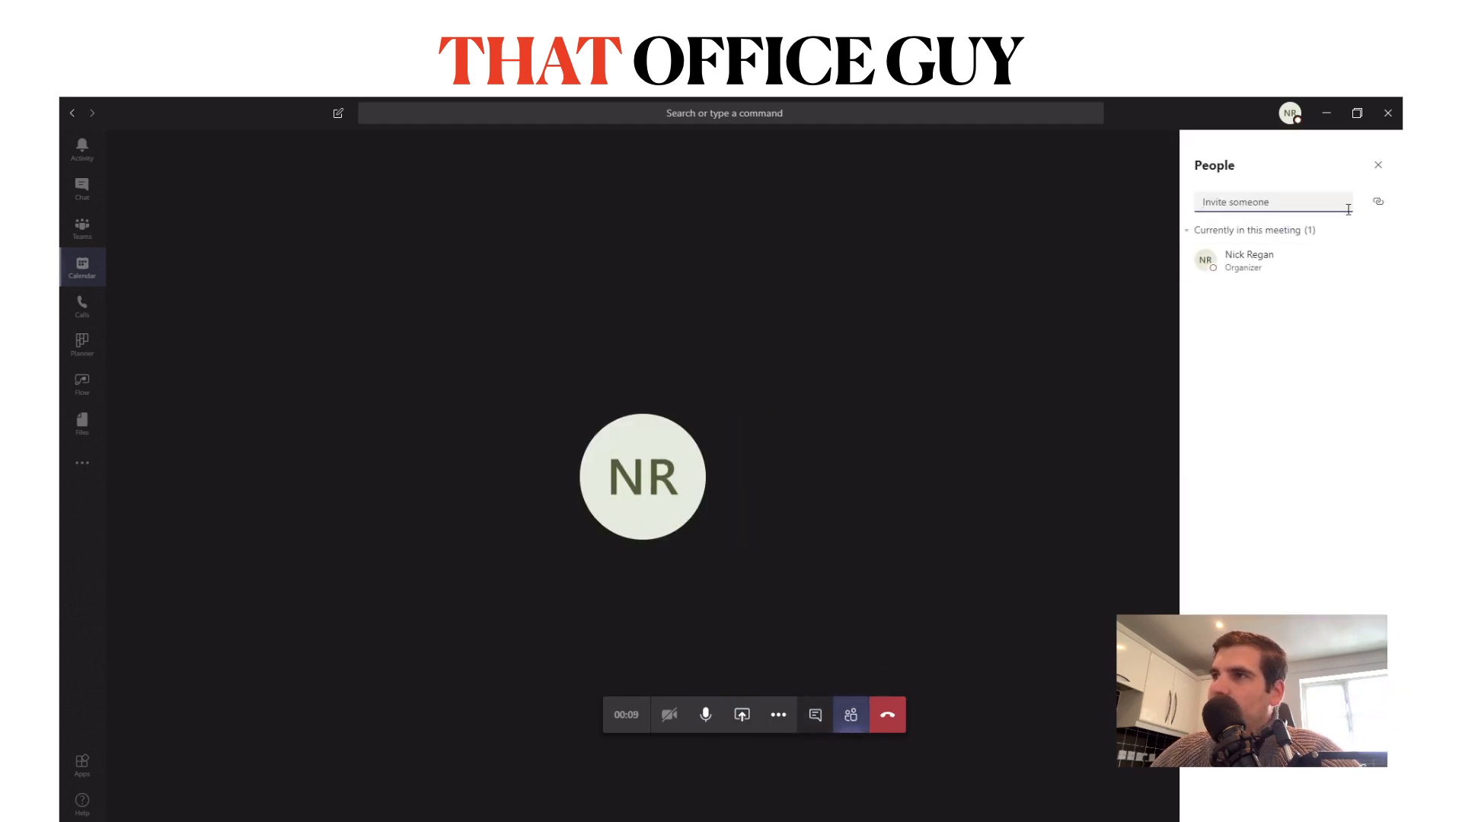
pyautogui.click(1378, 165)
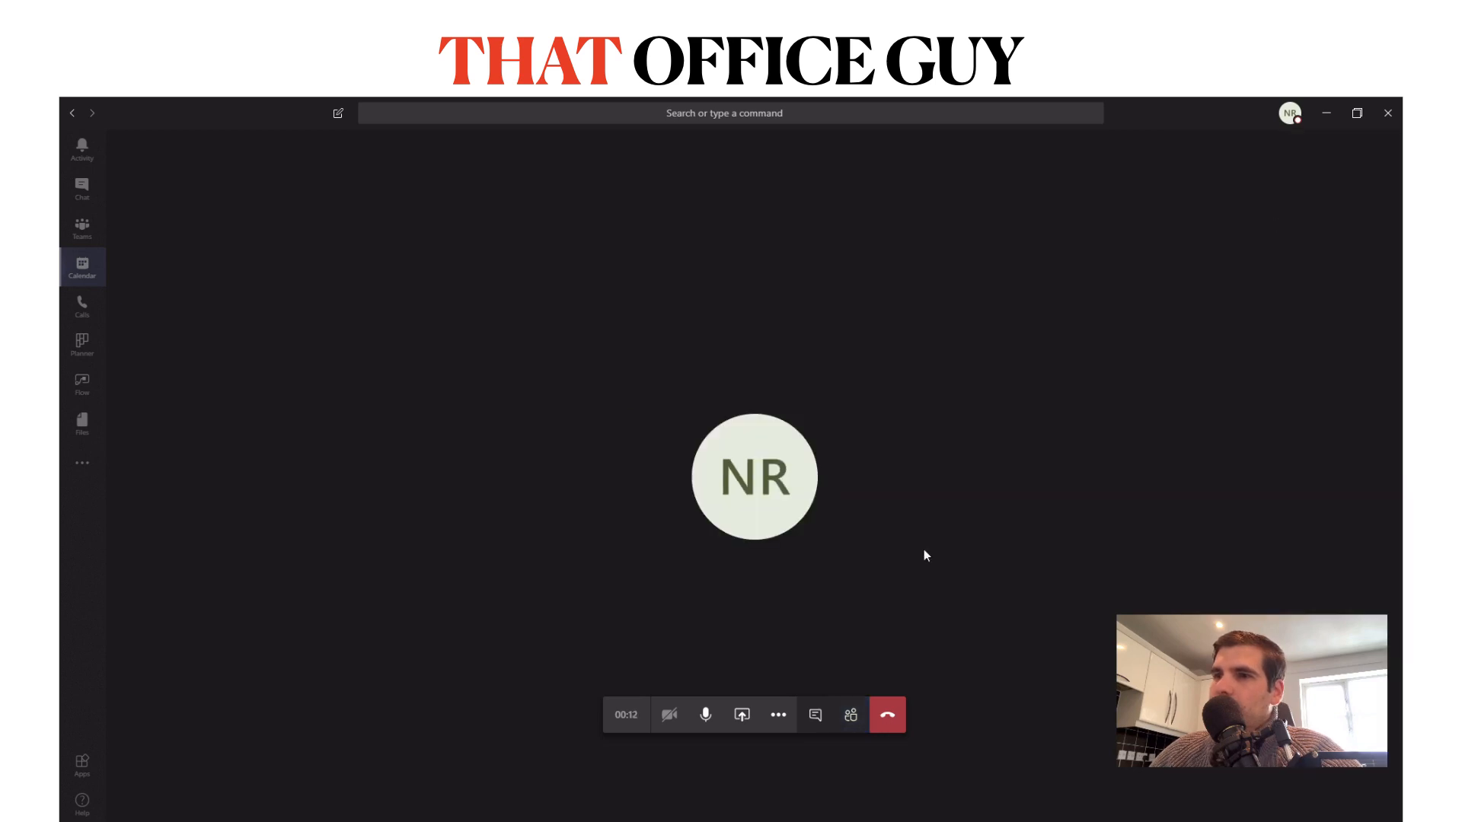
pyautogui.click(778, 715)
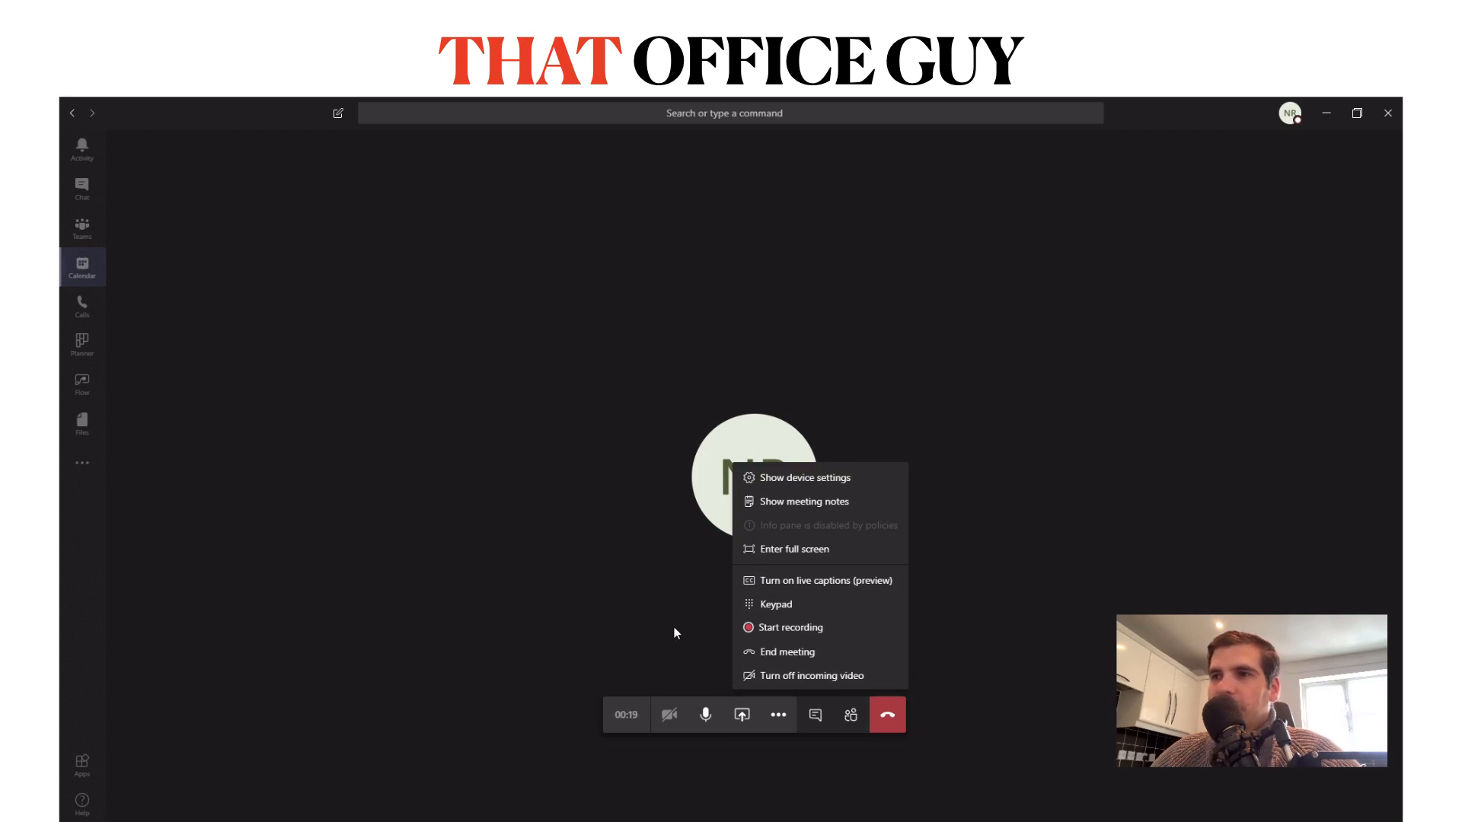
pyautogui.click(654, 632)
# - Start taking meeting notes and write "Notes here" in the first Notes section
pyautogui.click(779, 714)
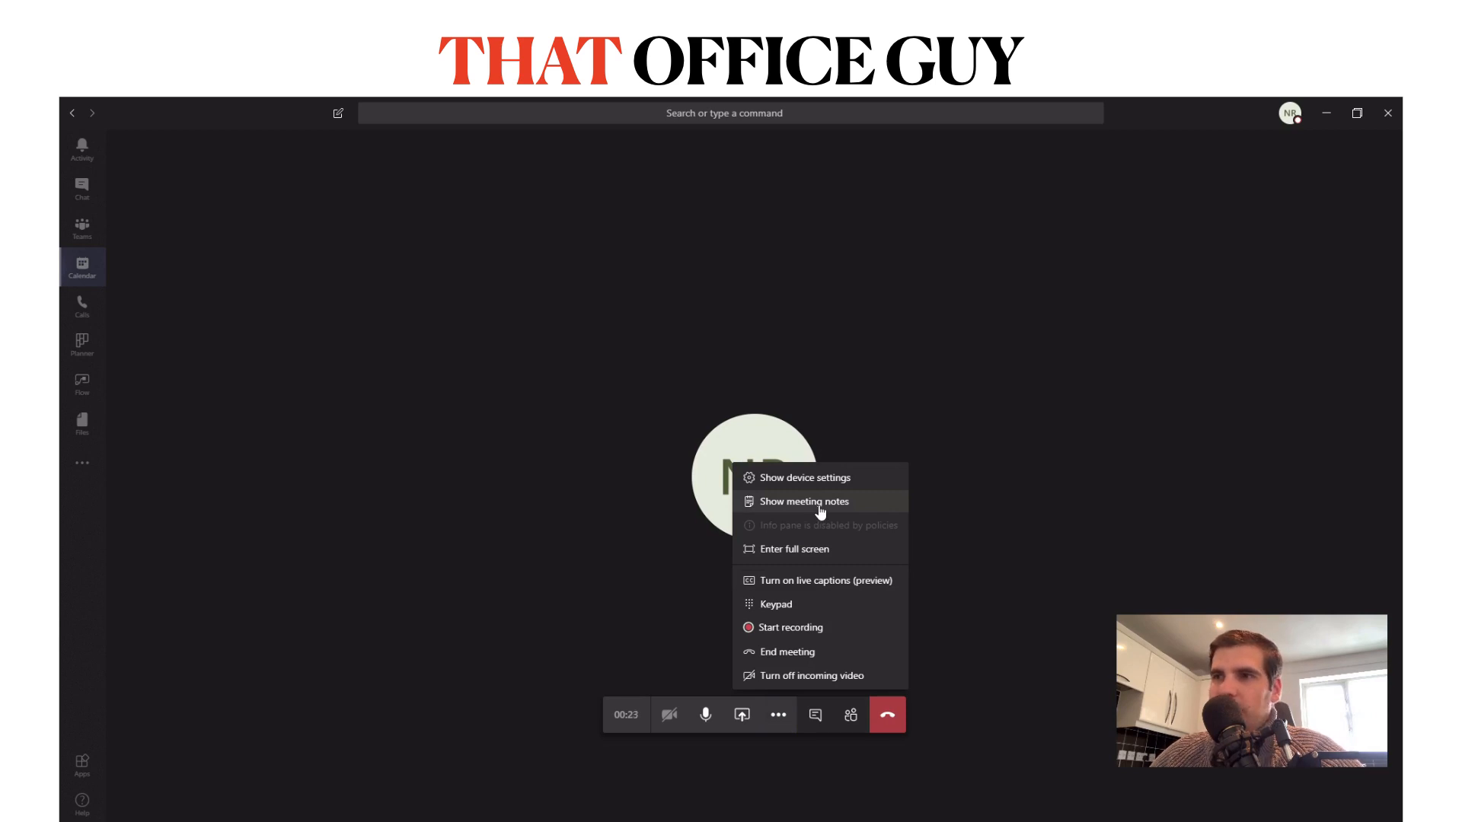
pyautogui.click(820, 508)
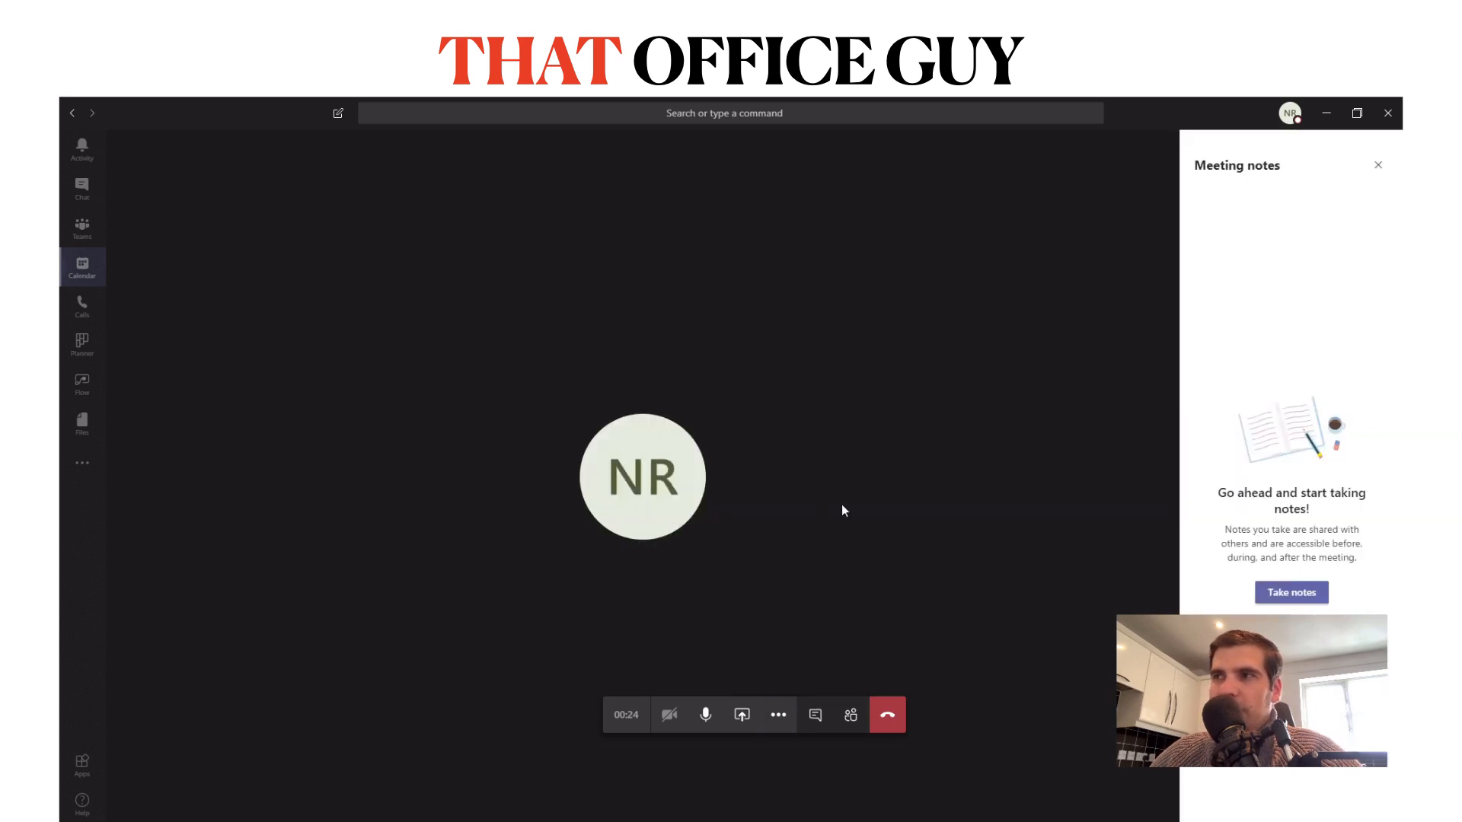
pyautogui.click(1299, 601)
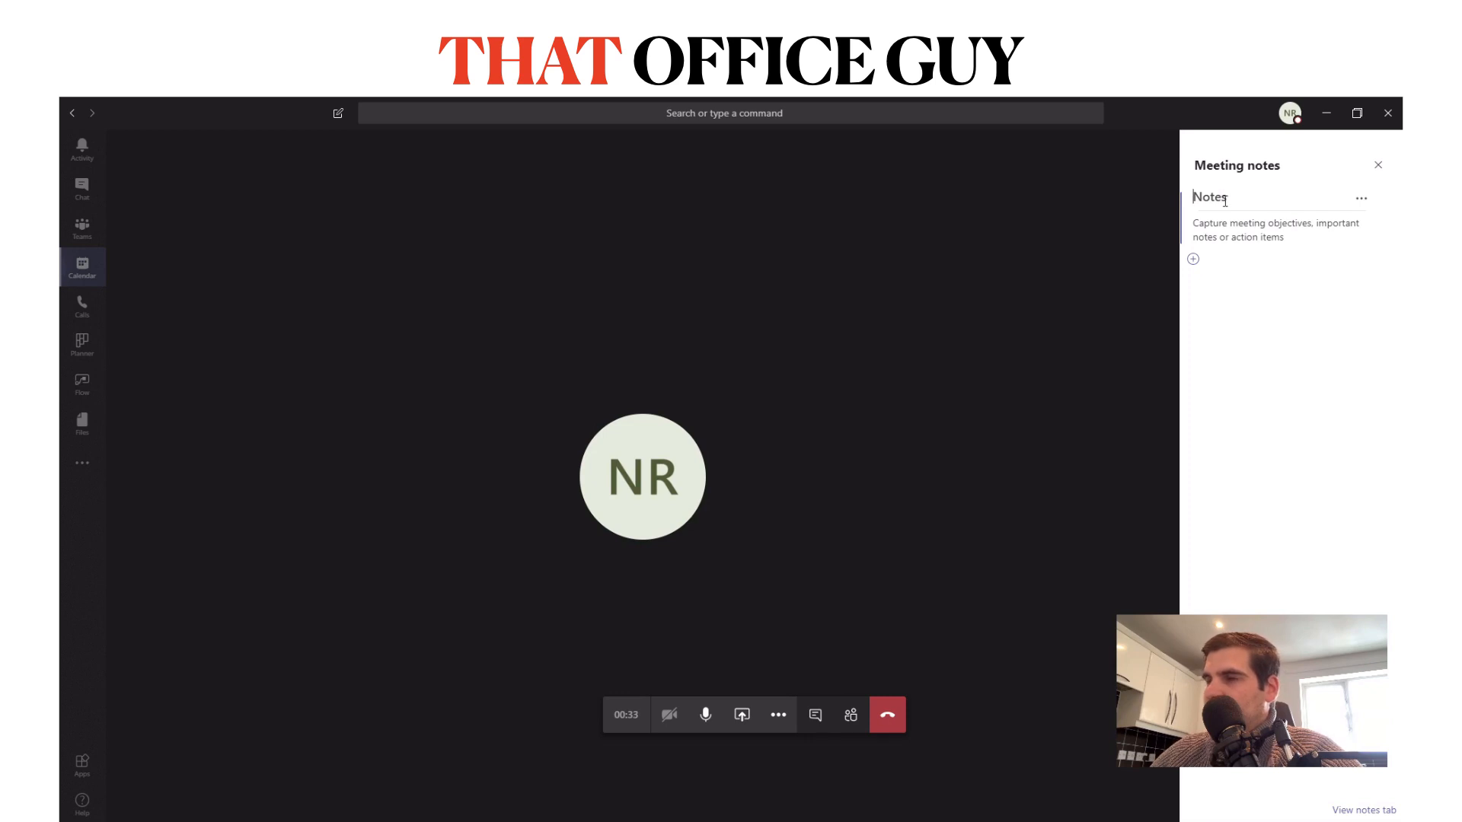
pyautogui.click(1225, 201)
pyautogui.click(1208, 329)
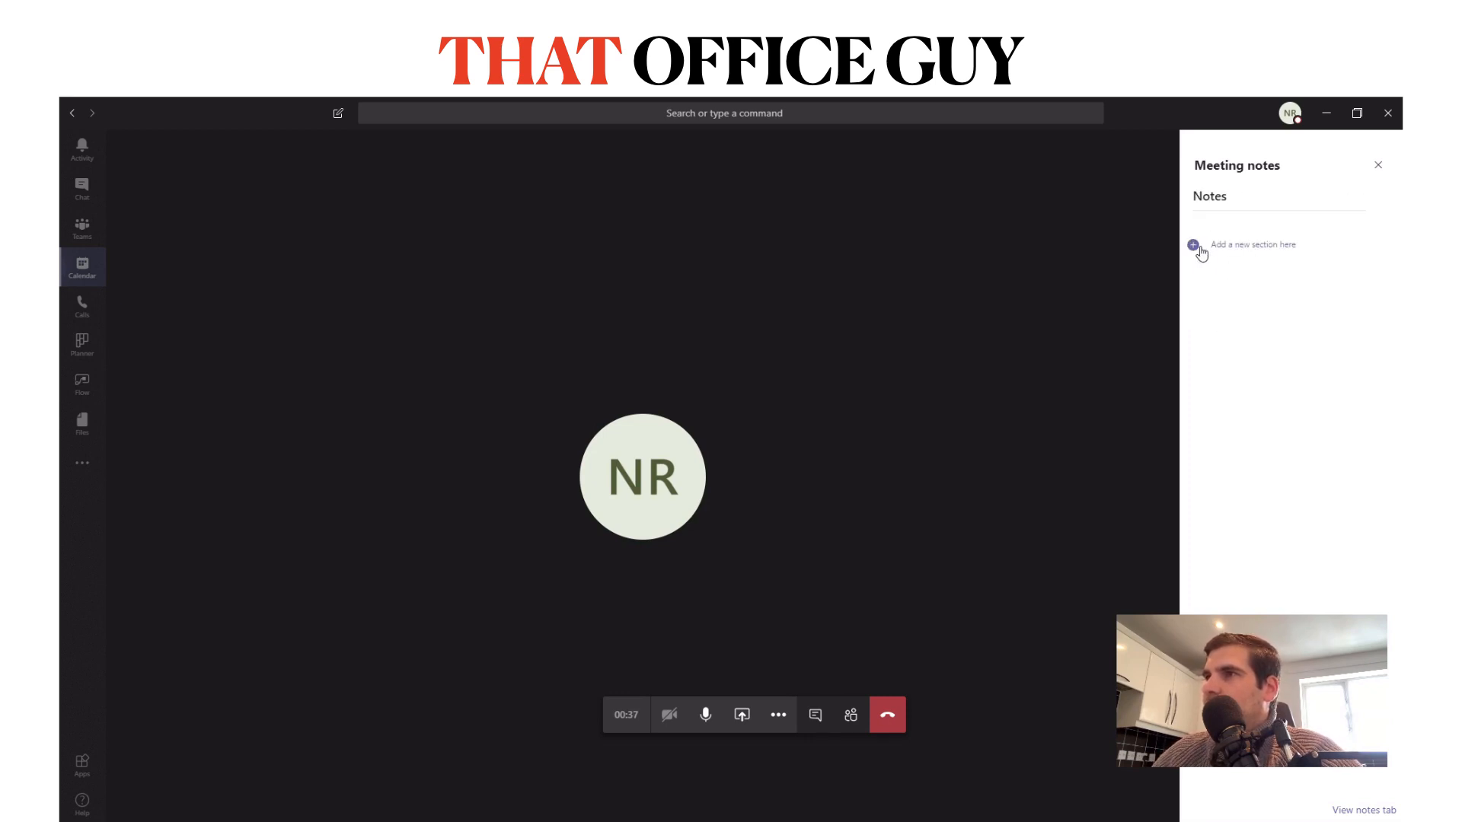
pyautogui.click(1193, 245)
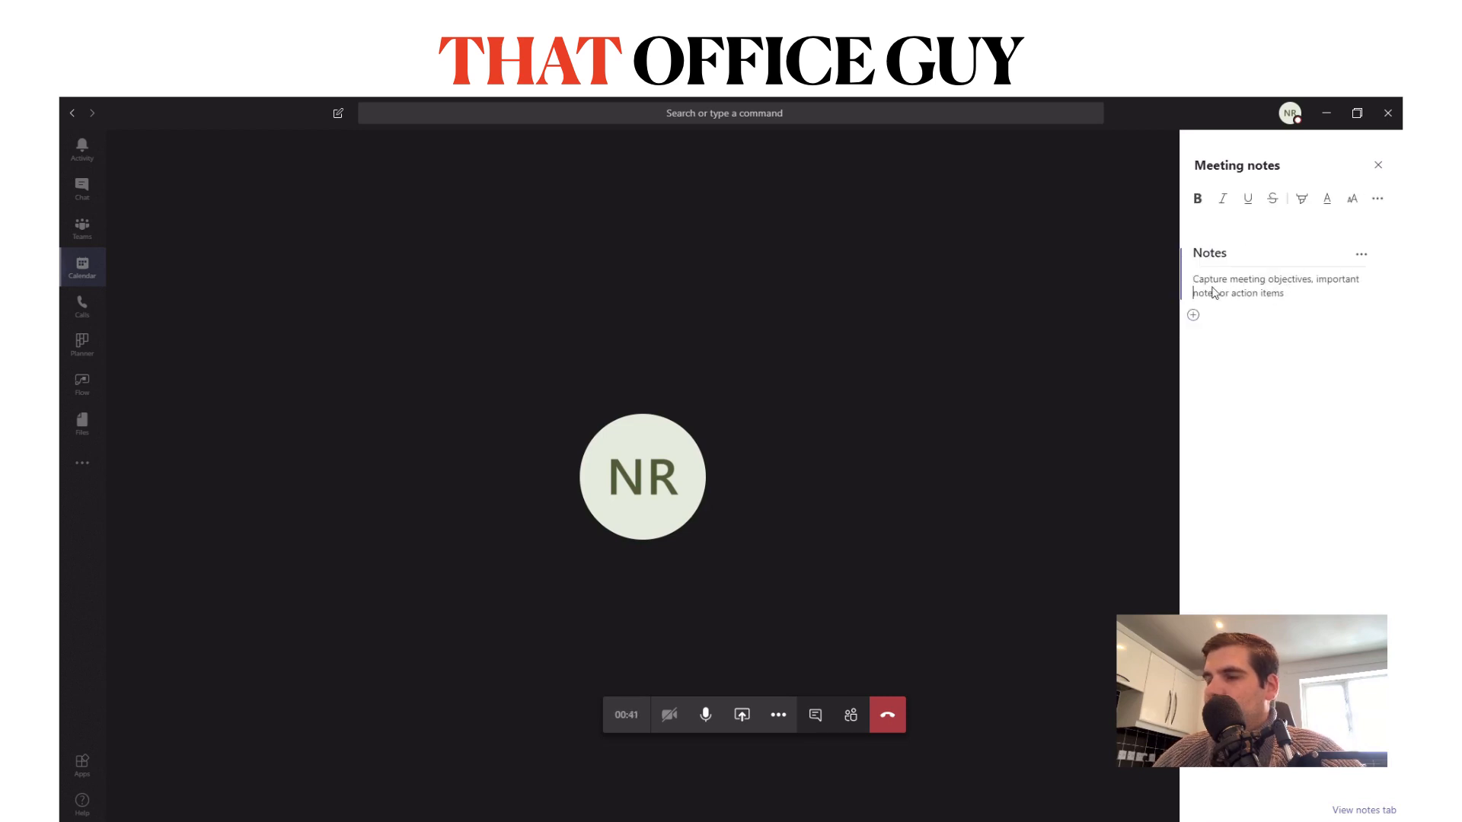
pyautogui.write('Notes')
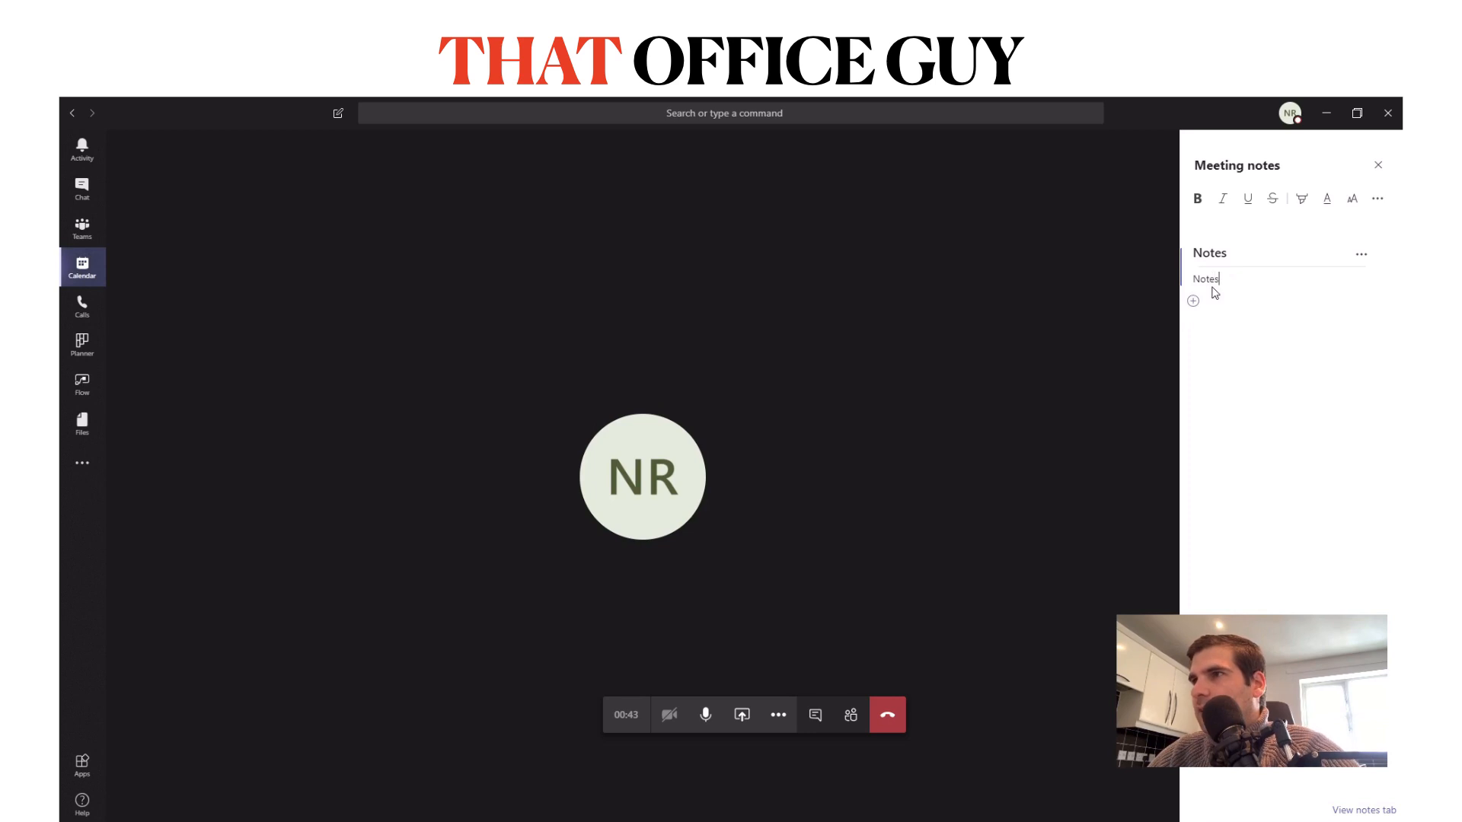
pyautogui.write(' here')
# - Add two more sections below the first section of the meeting notes
pyautogui.click(1205, 305)
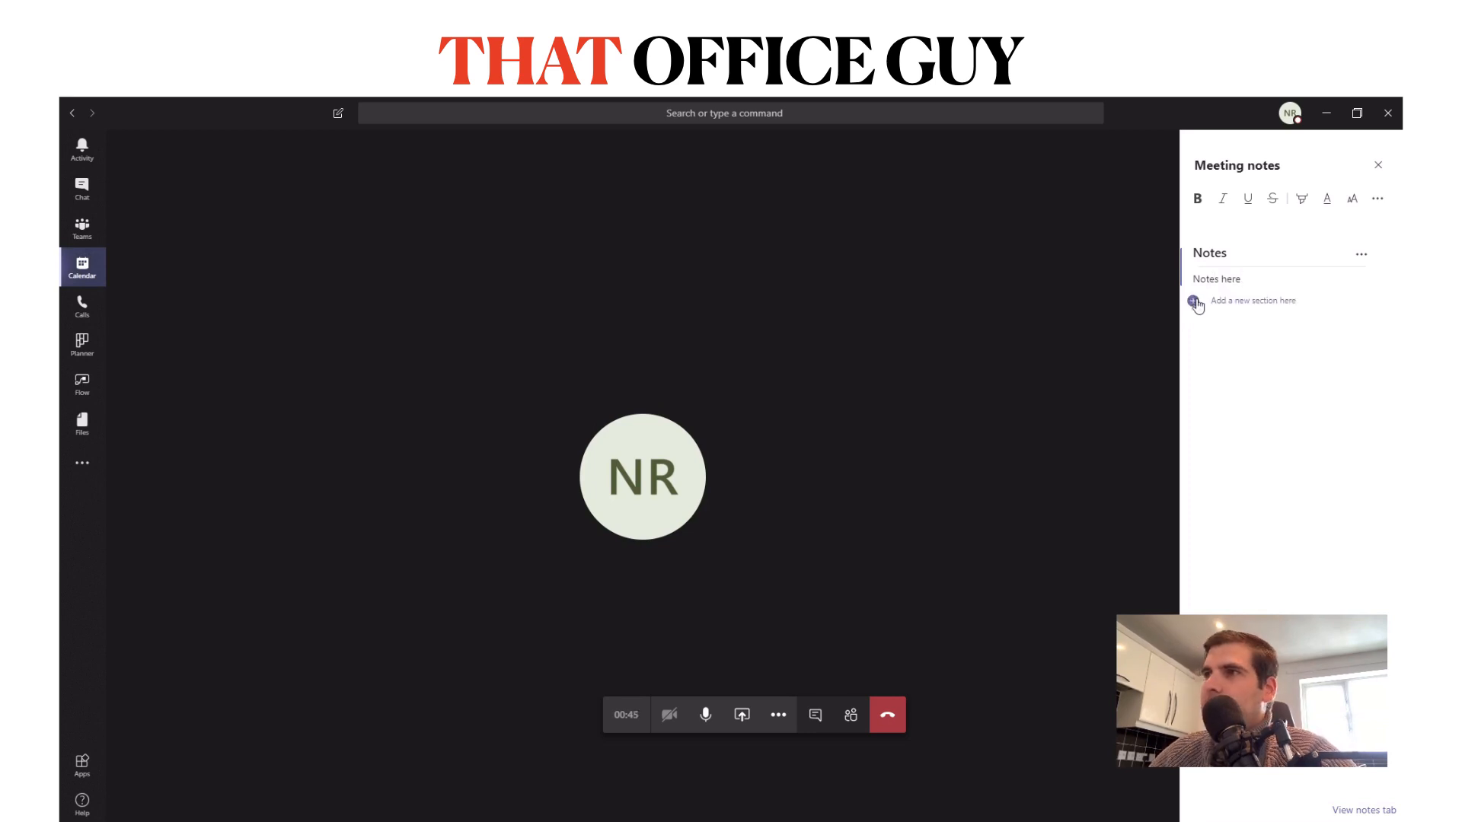
pyautogui.moveTo(1192, 245)
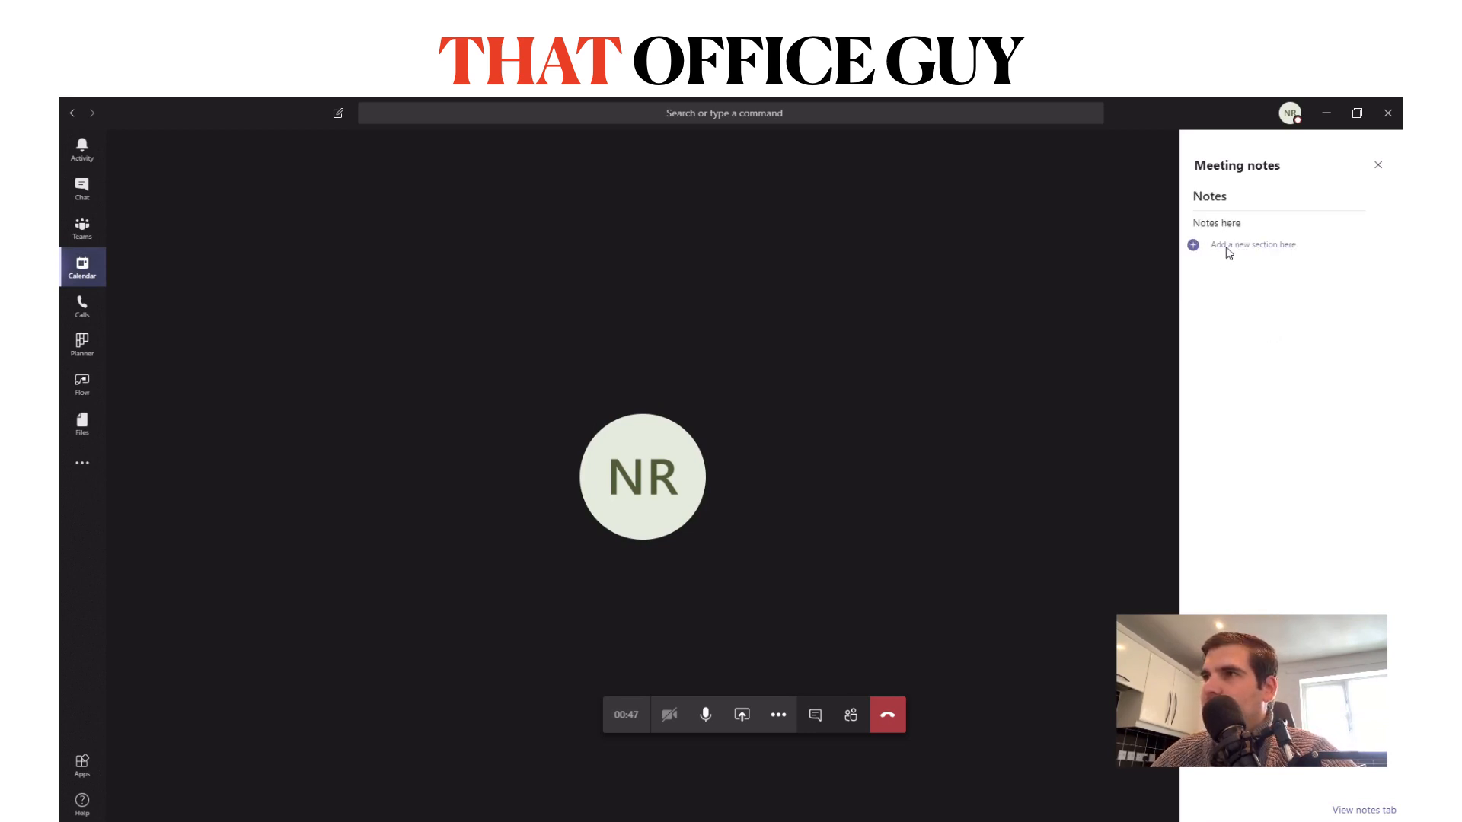
pyautogui.click(1194, 245)
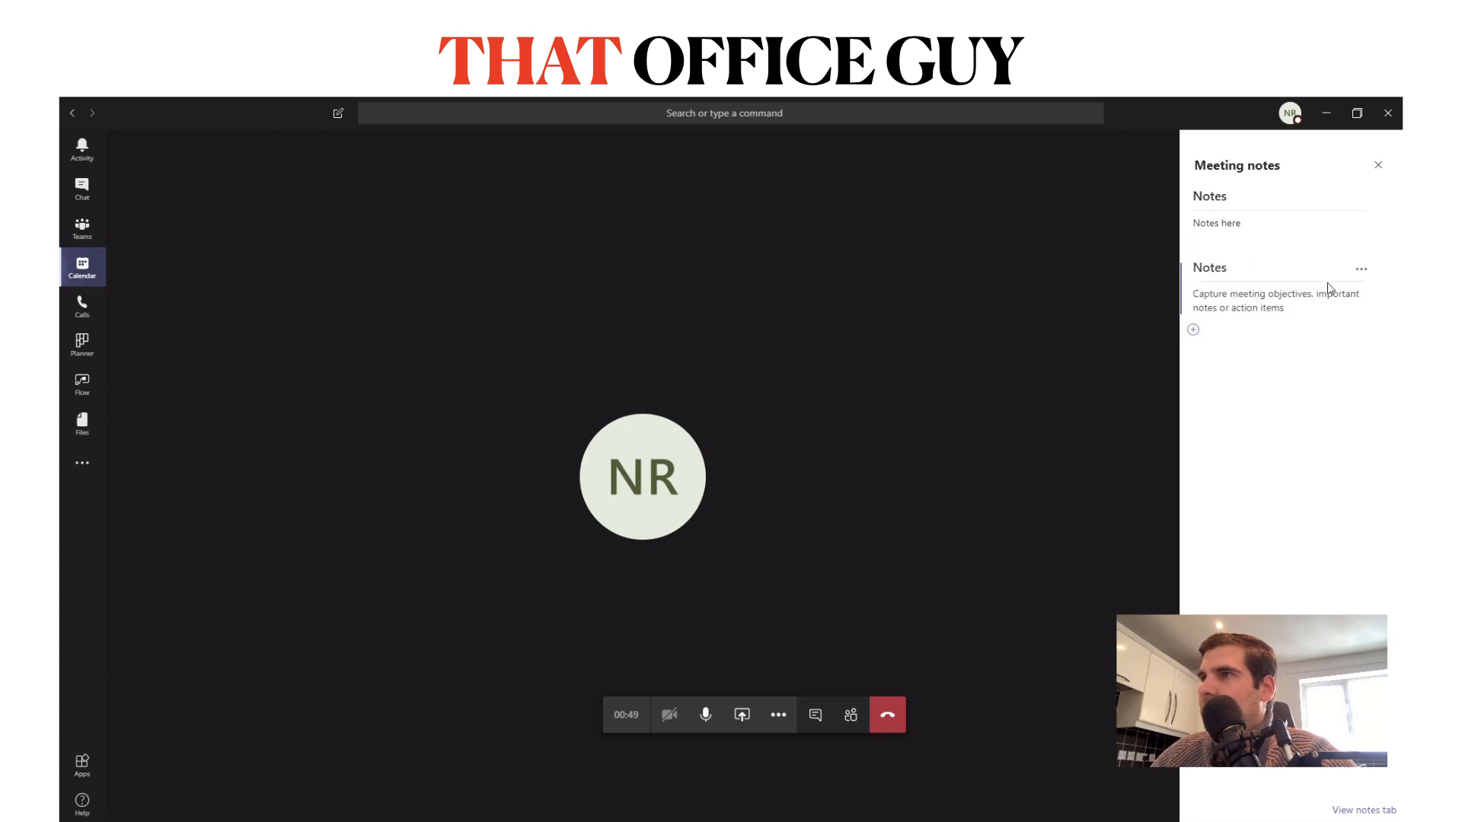
pyautogui.click(1361, 272)
pyautogui.click(1212, 301)
pyautogui.click(1193, 328)
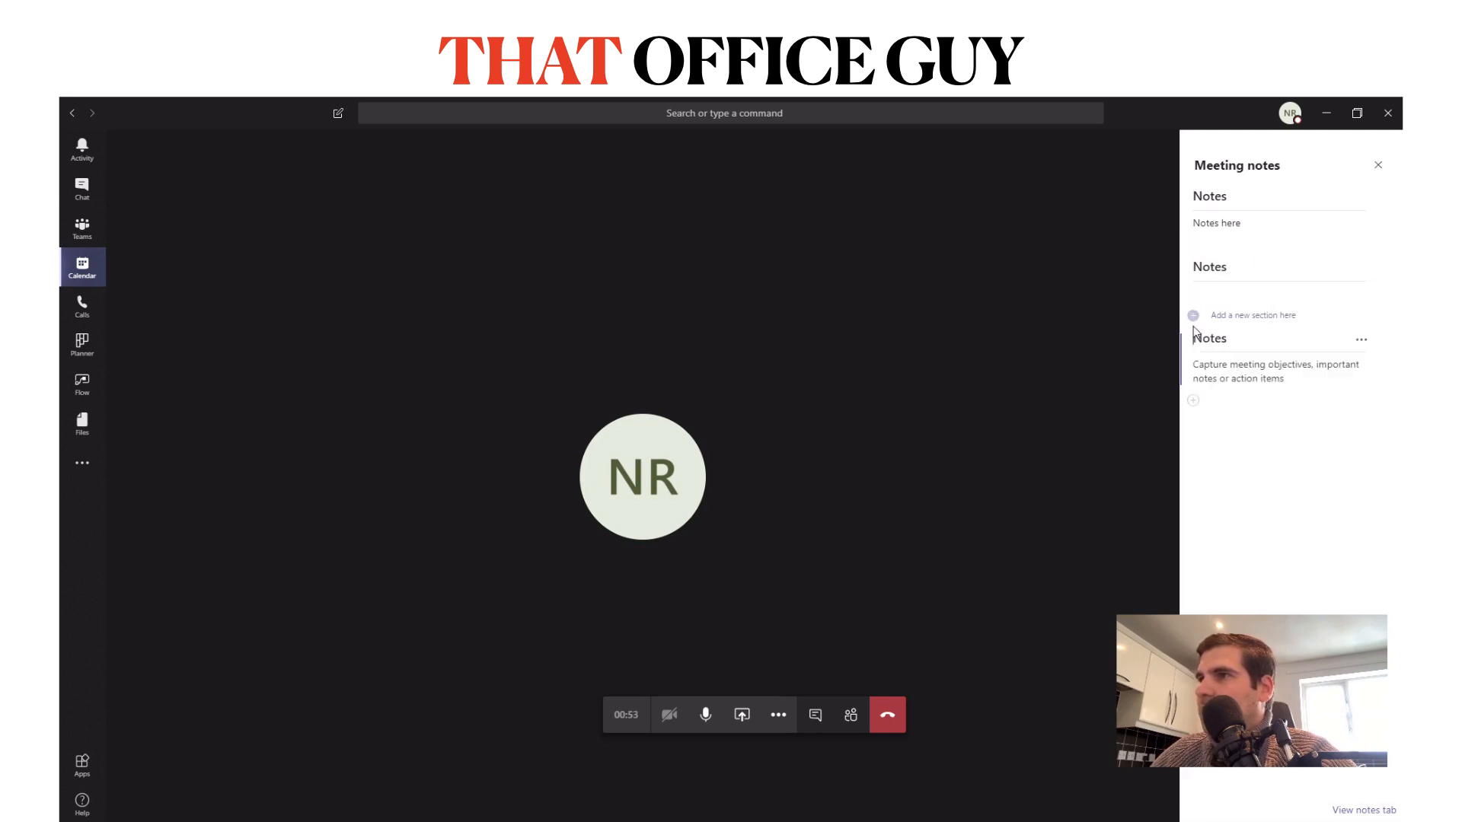
# - Insert a table with three columns and four rows in the second Notes section and close the meeting notes
pyautogui.click(1209, 298)
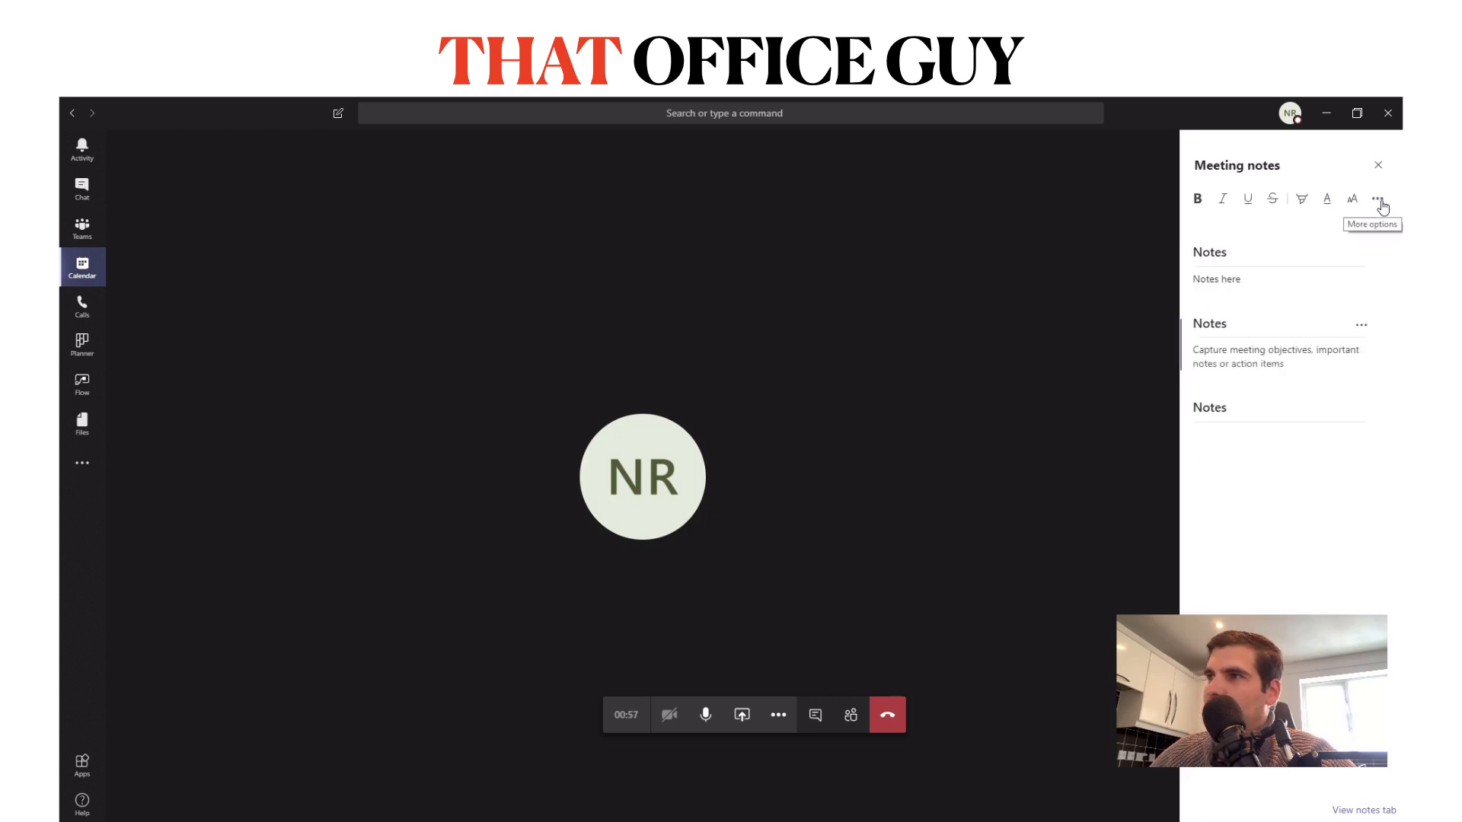
pyautogui.click(1378, 200)
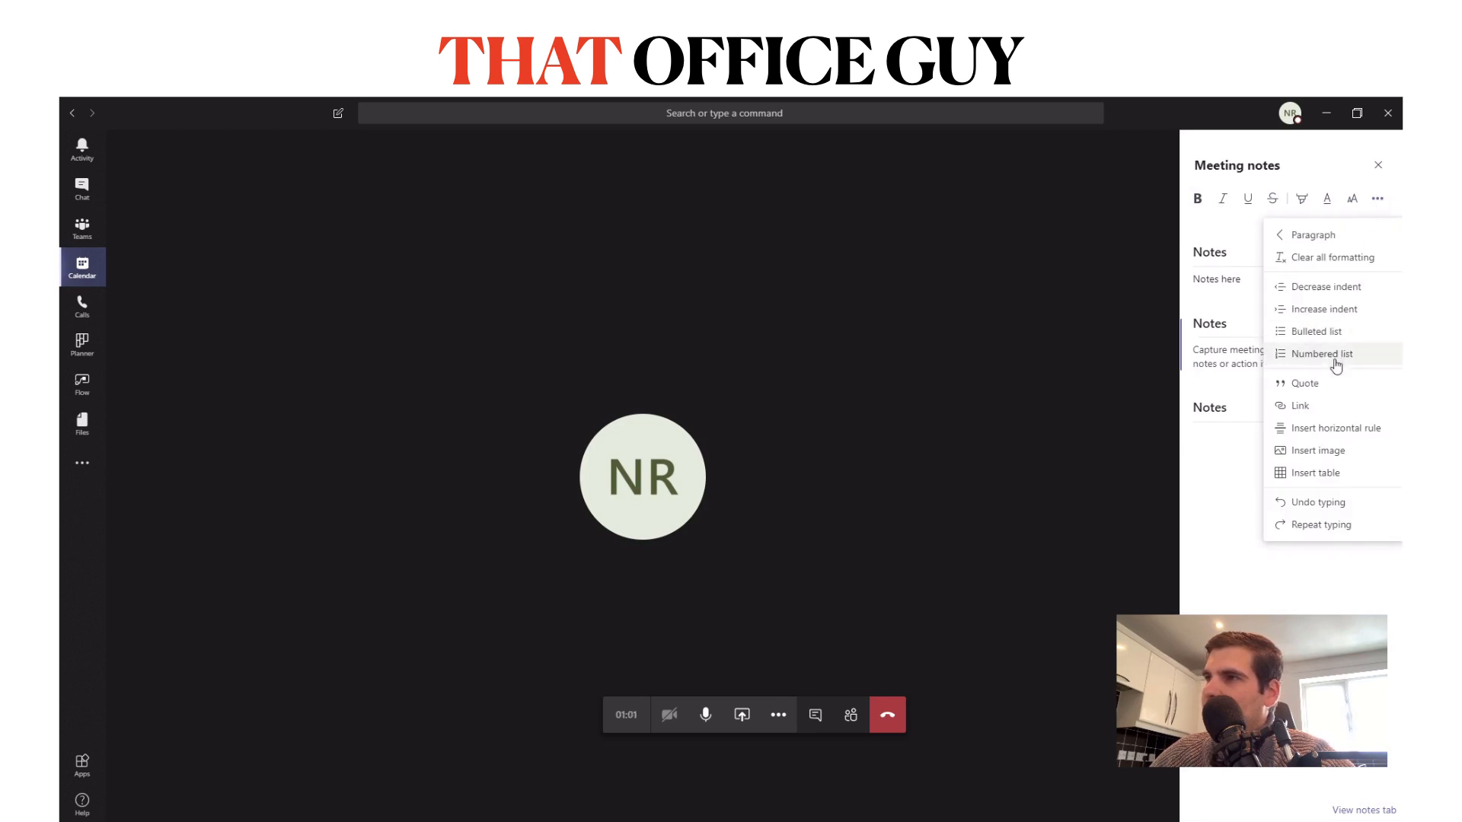
pyautogui.moveTo(1336, 487)
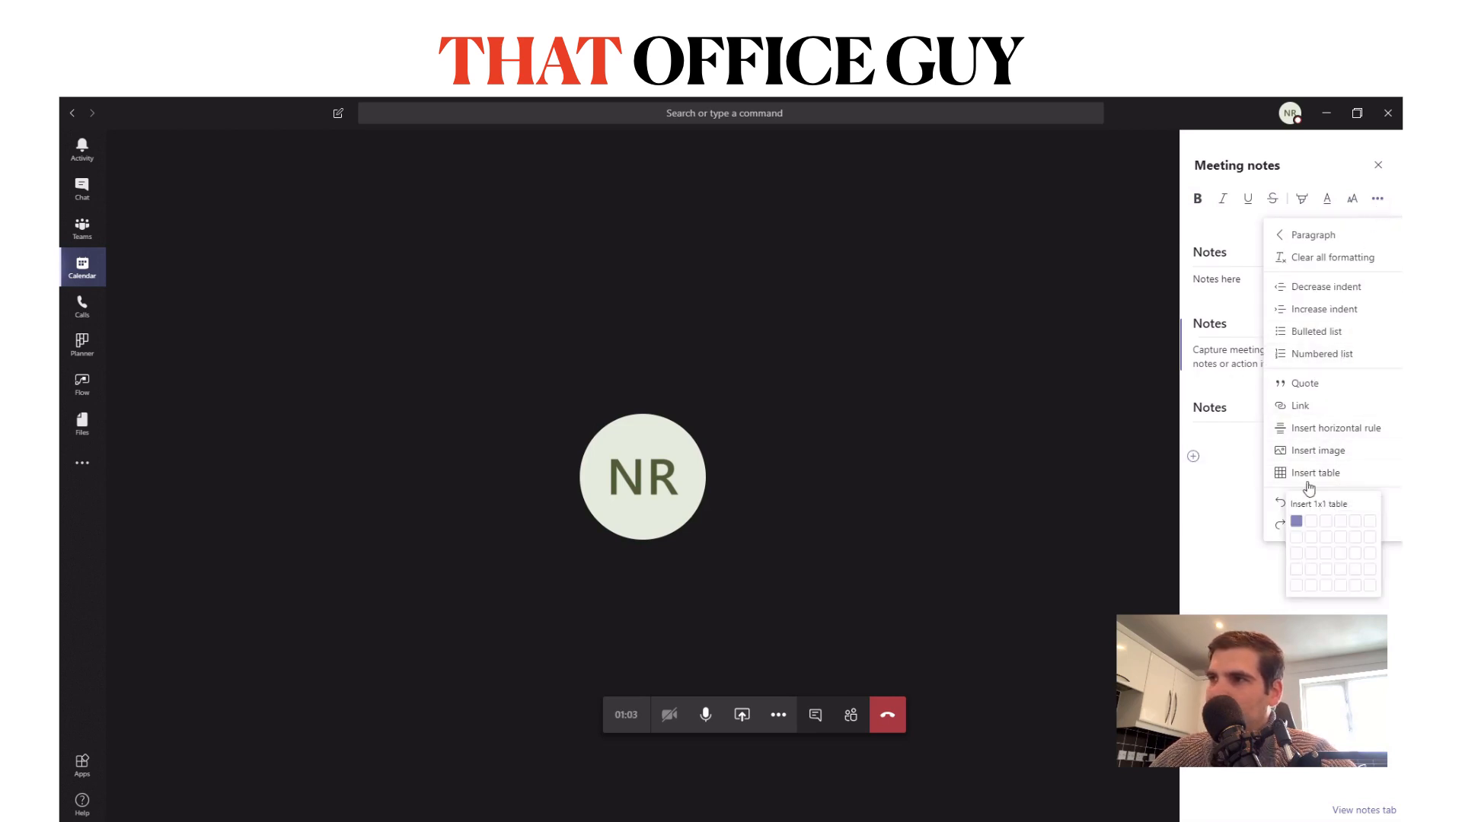
pyautogui.click(1327, 570)
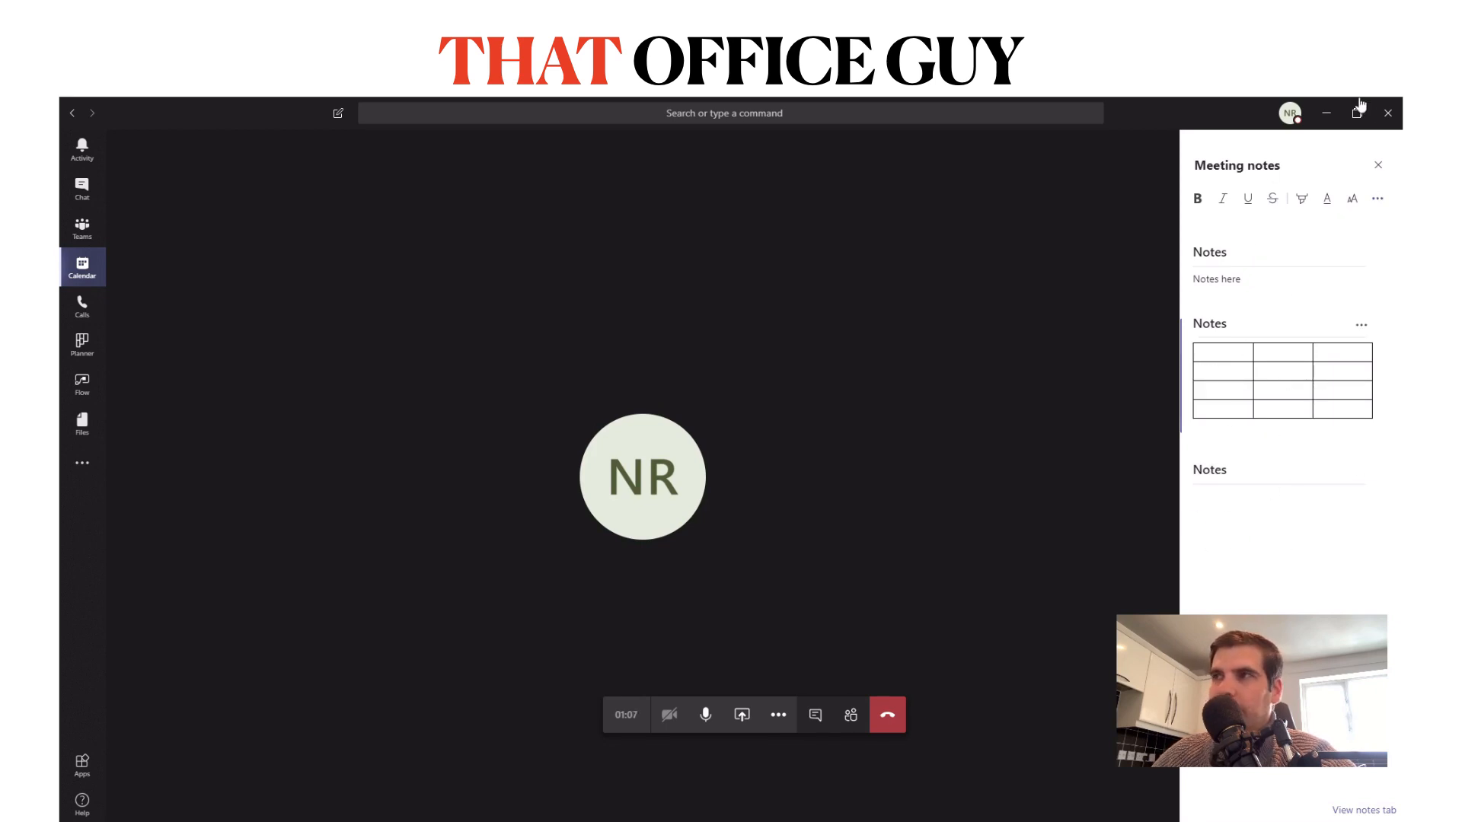
pyautogui.click(1377, 165)
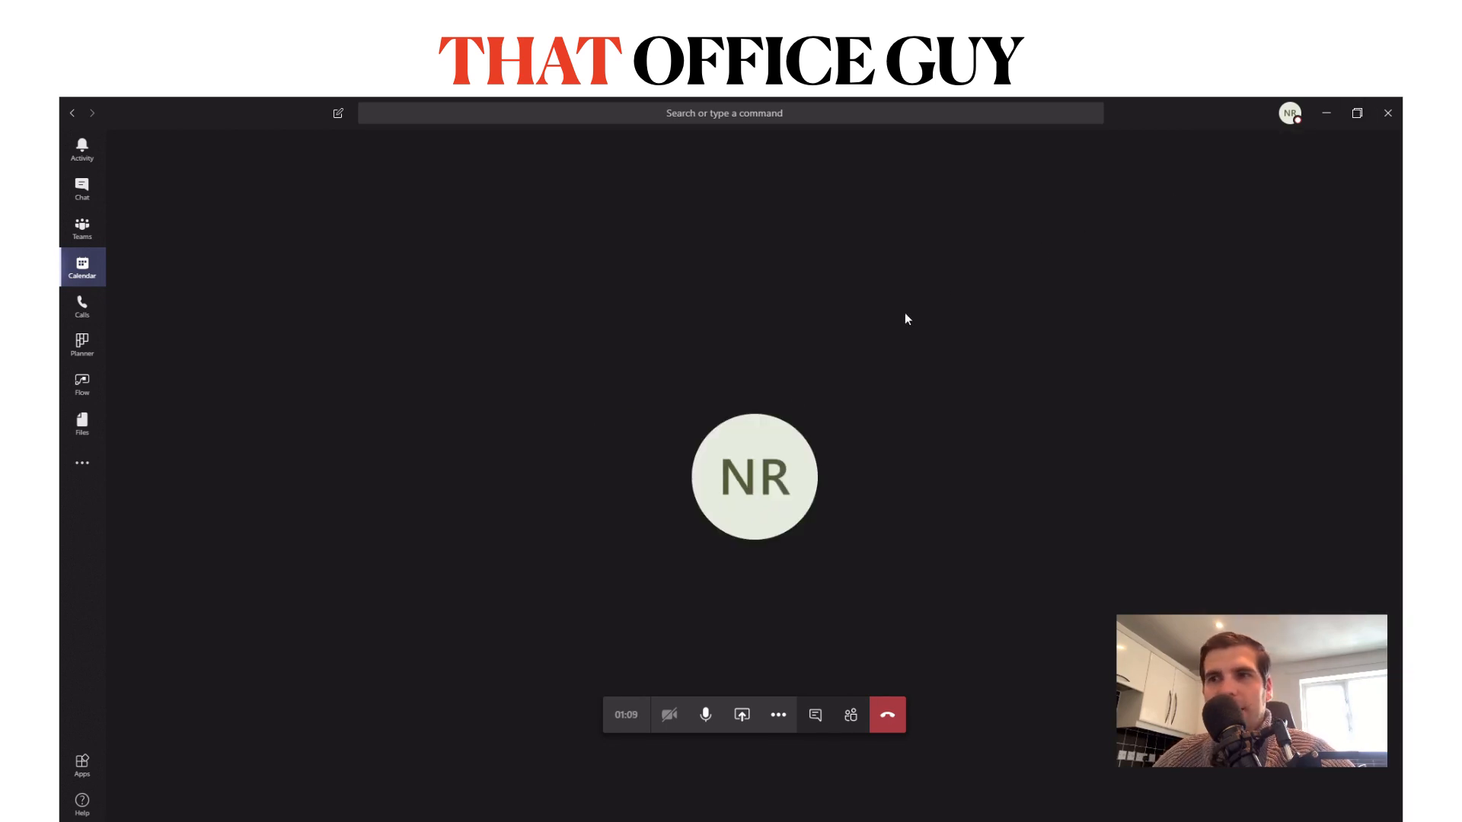
# - Share the desktop in the meeting and dismiss the Test meeting reminder
pyautogui.click(743, 719)
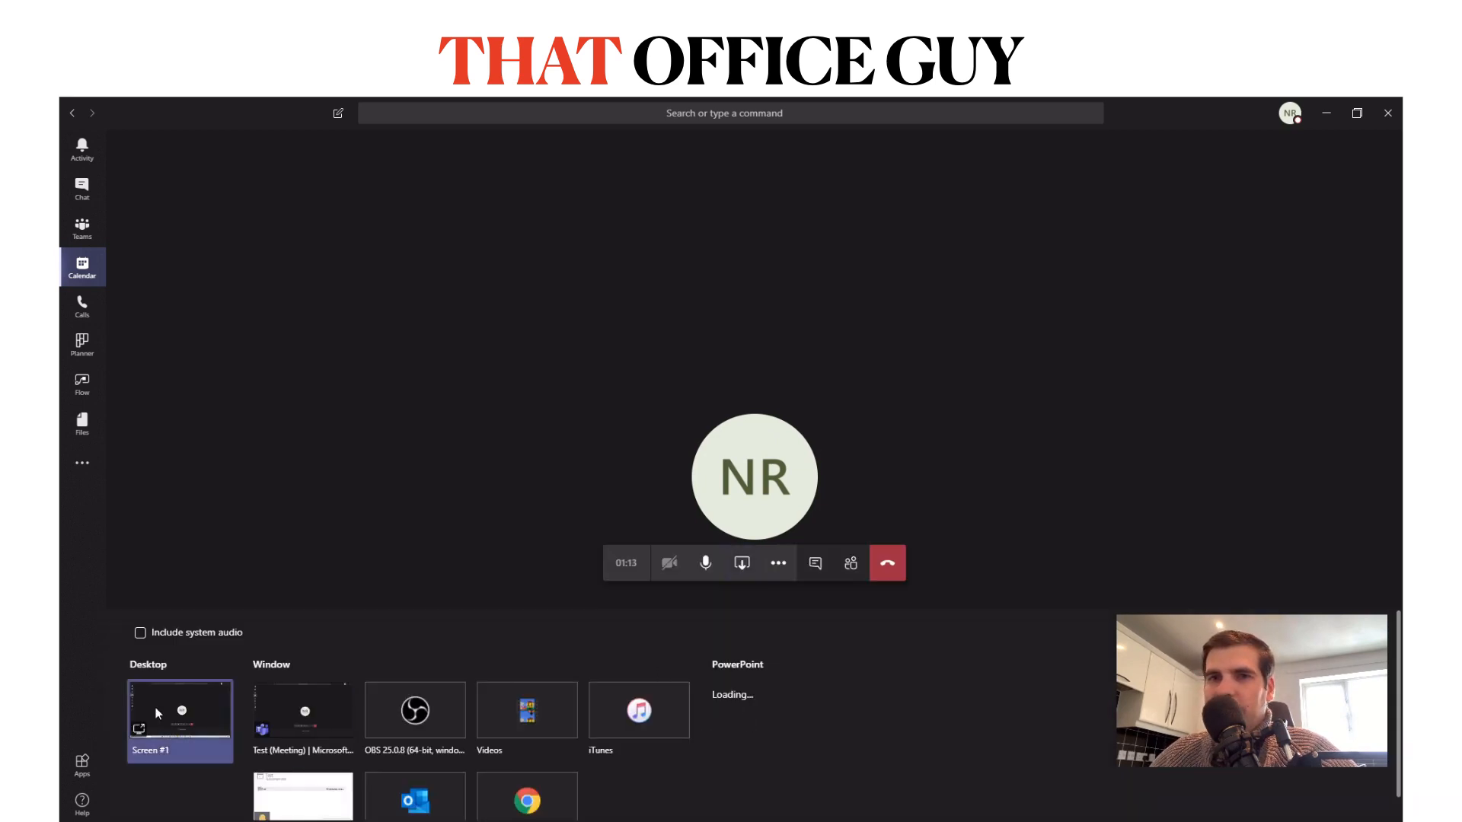
pyautogui.click(457, 727)
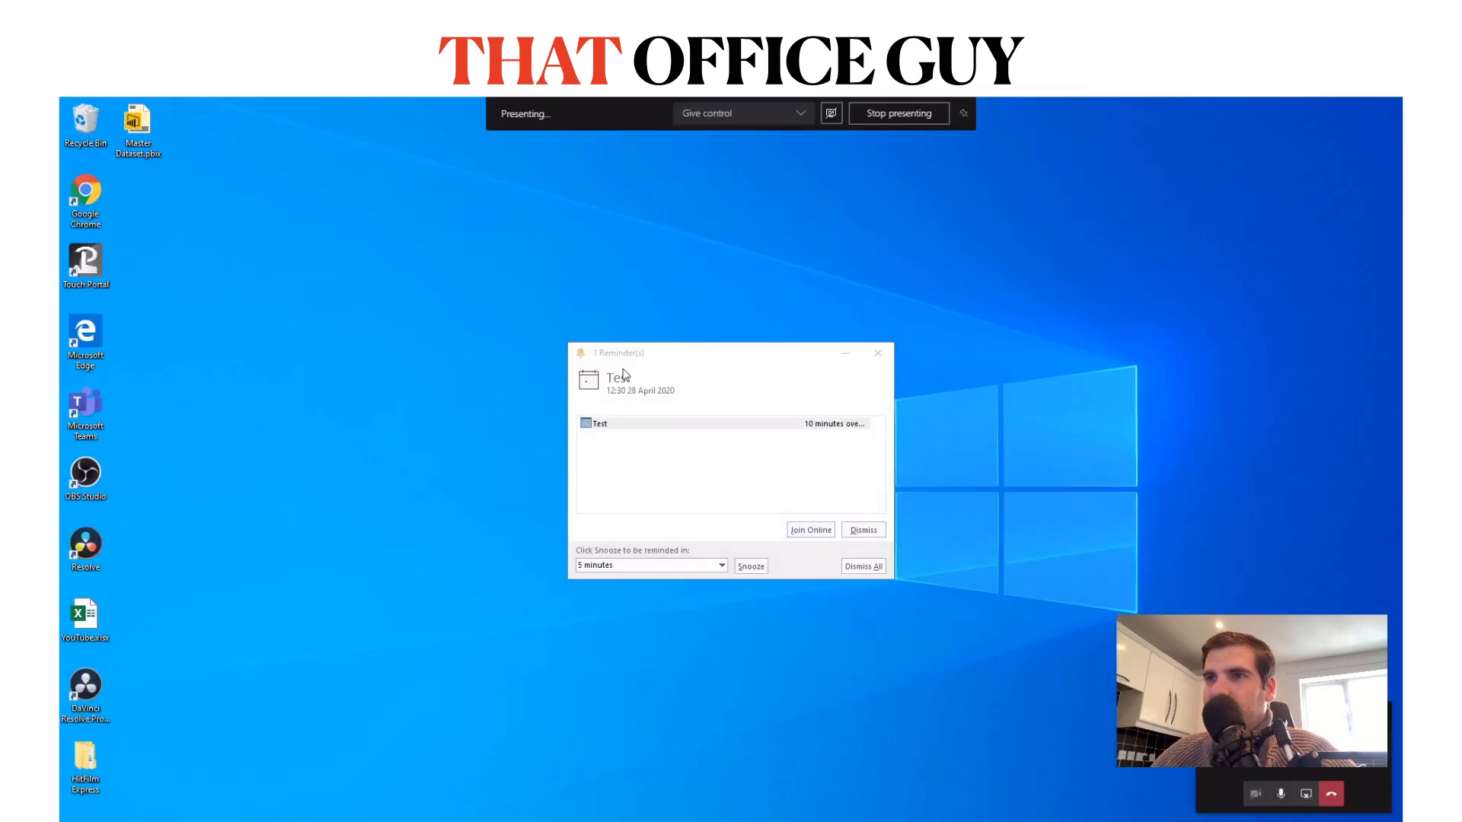
pyautogui.moveTo(713, 363); pyautogui.dragTo(463, 320)
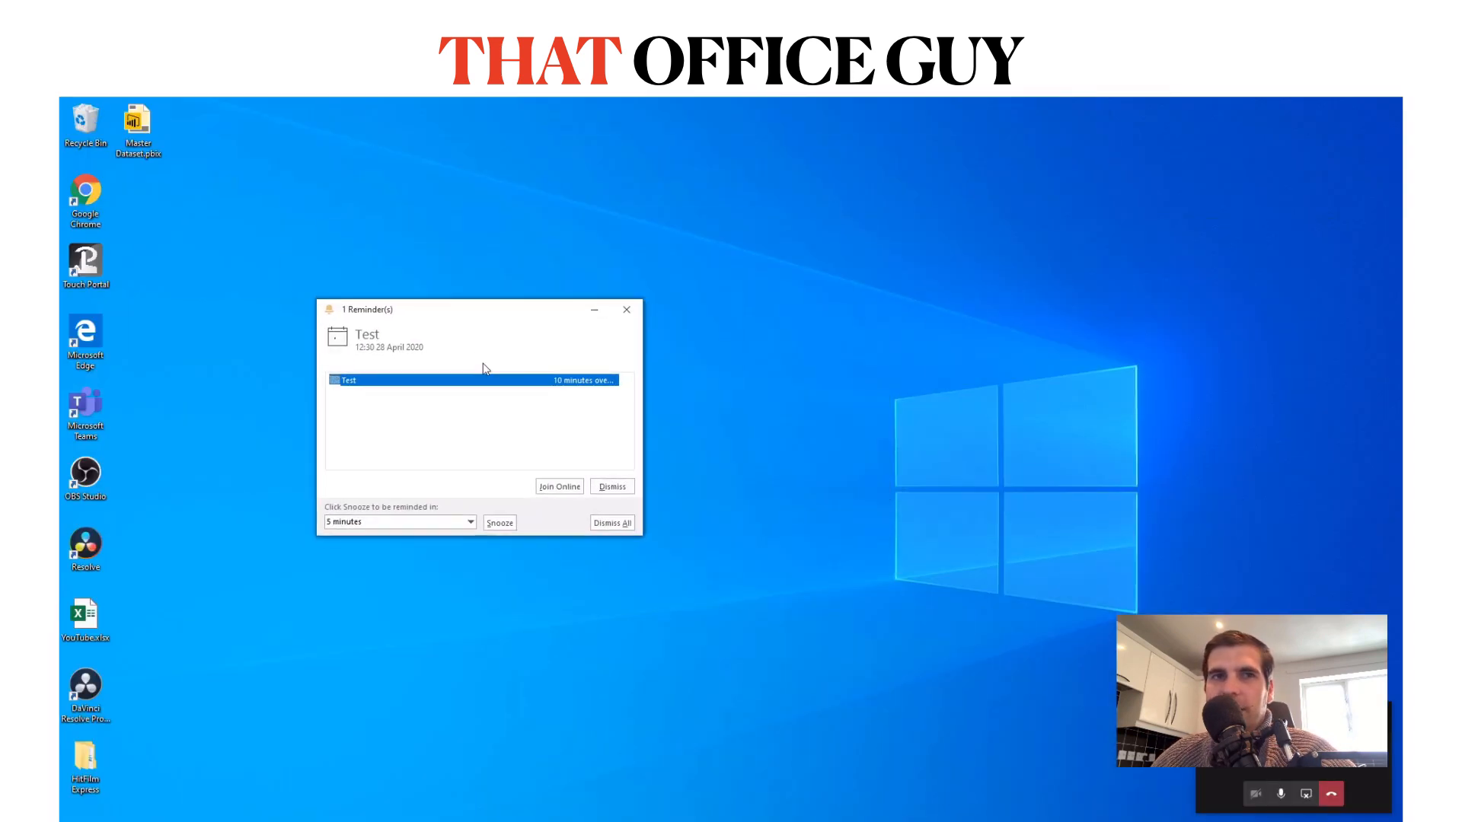
pyautogui.click(612, 486)
# - Move the floating call window towards the middle of the desktop and stop presenting
pyautogui.moveTo(1299, 716); pyautogui.dragTo(708, 300)
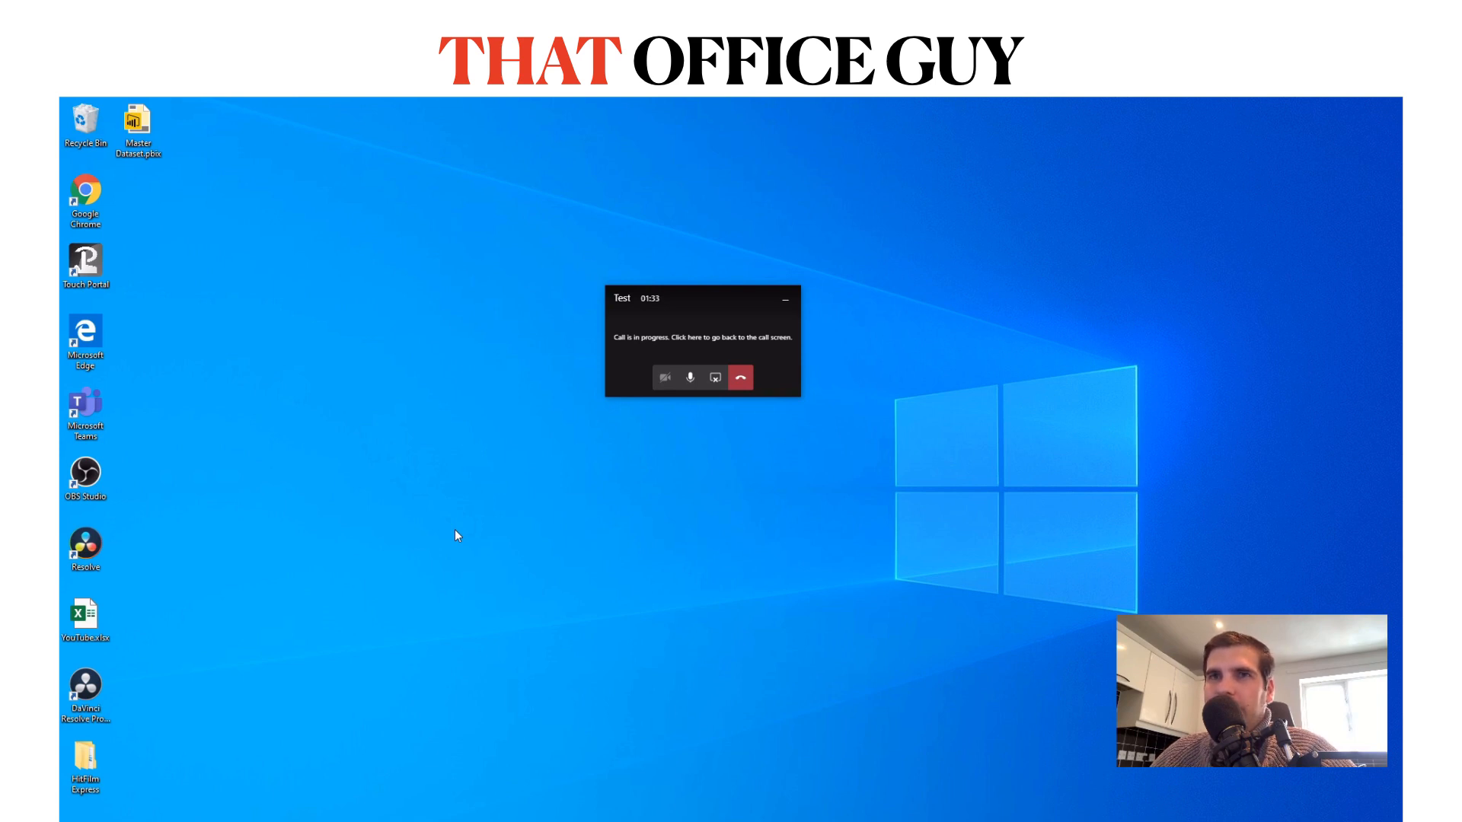
pyautogui.moveTo(725, 99)
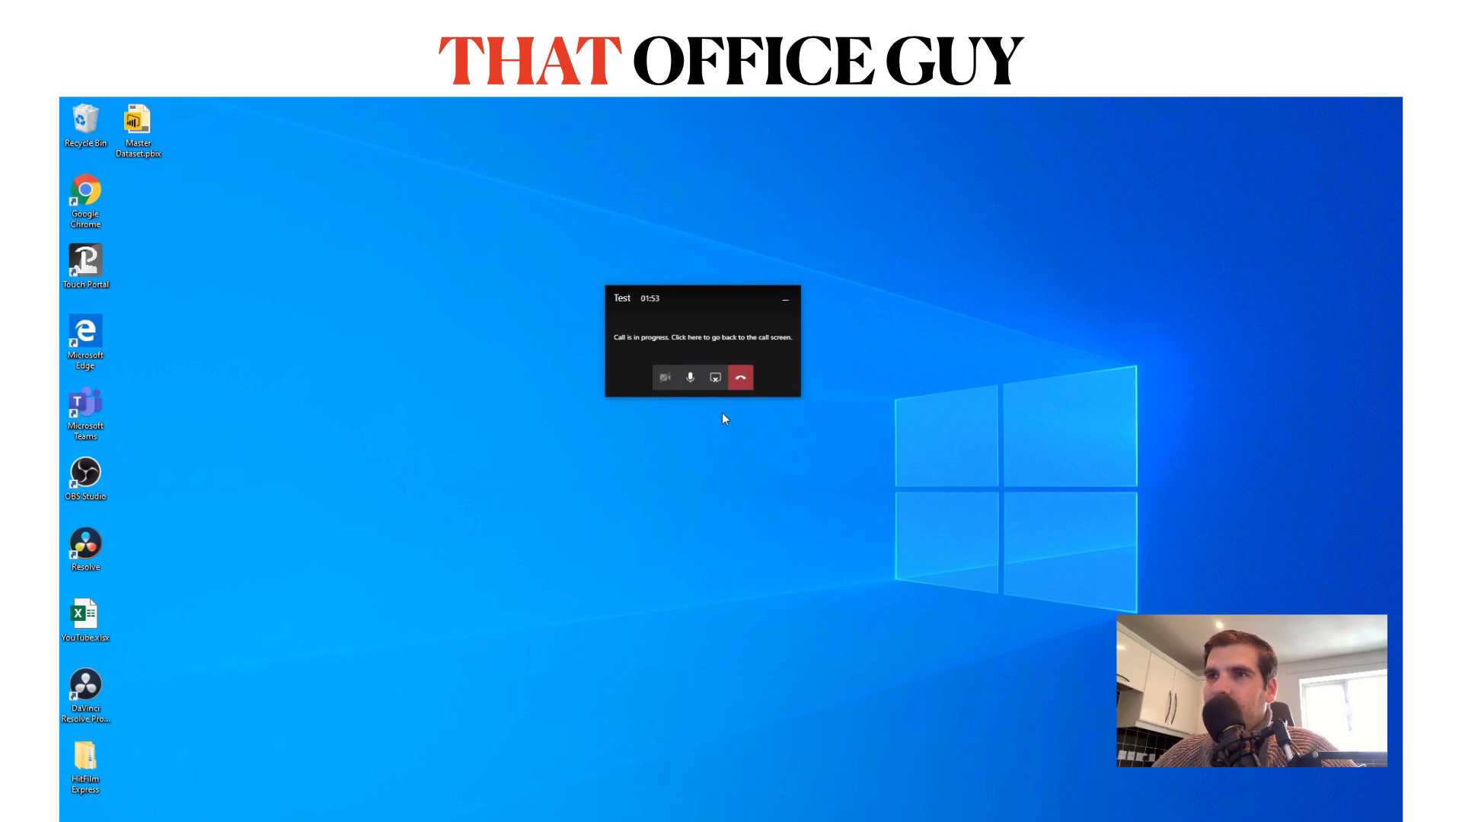
pyautogui.click(711, 387)
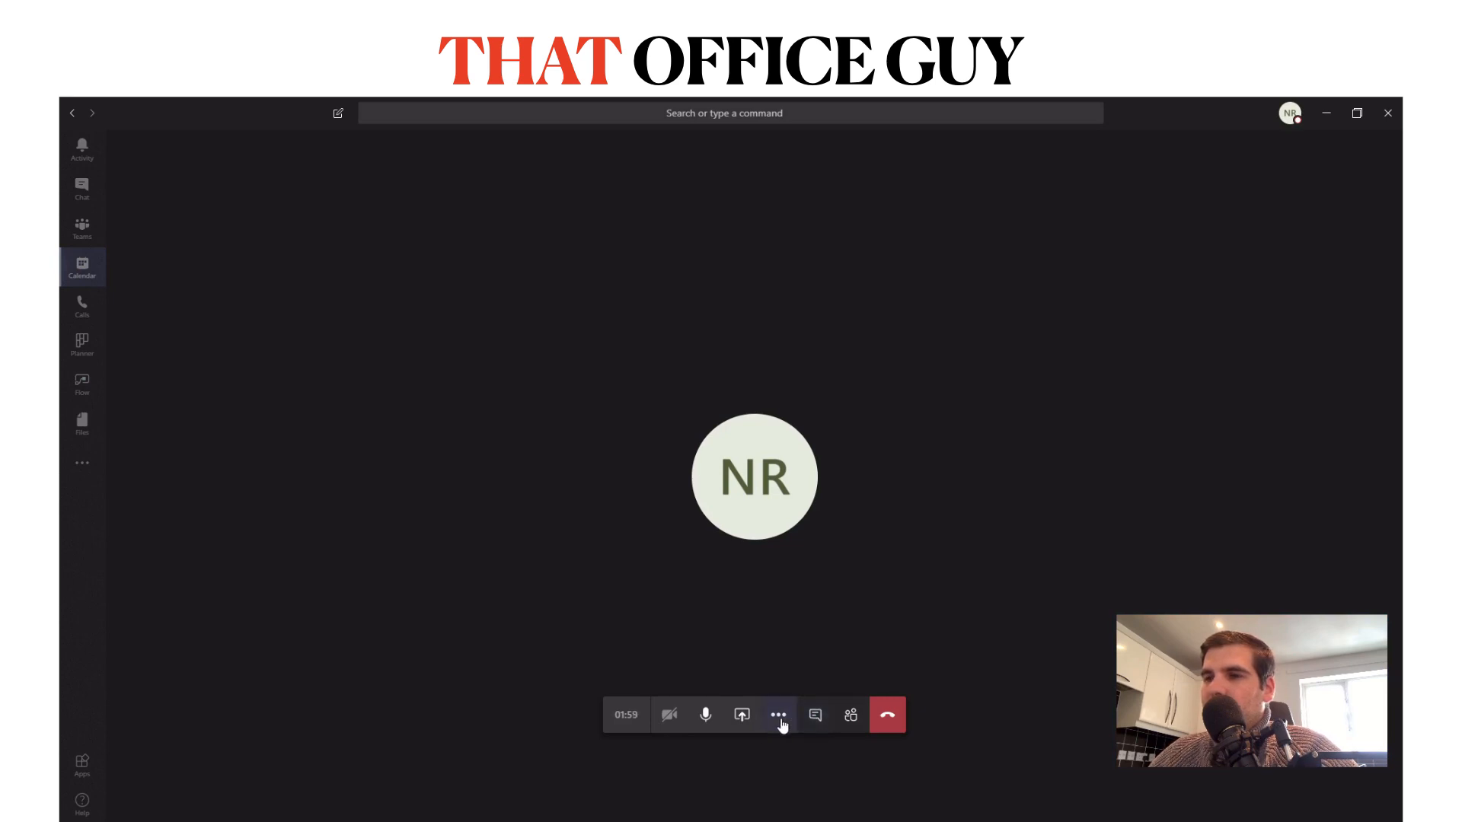
# - Check the meeting chat for the meeting notes entry and leave the Test meeting
pyautogui.click(782, 722)
pyautogui.click(814, 715)
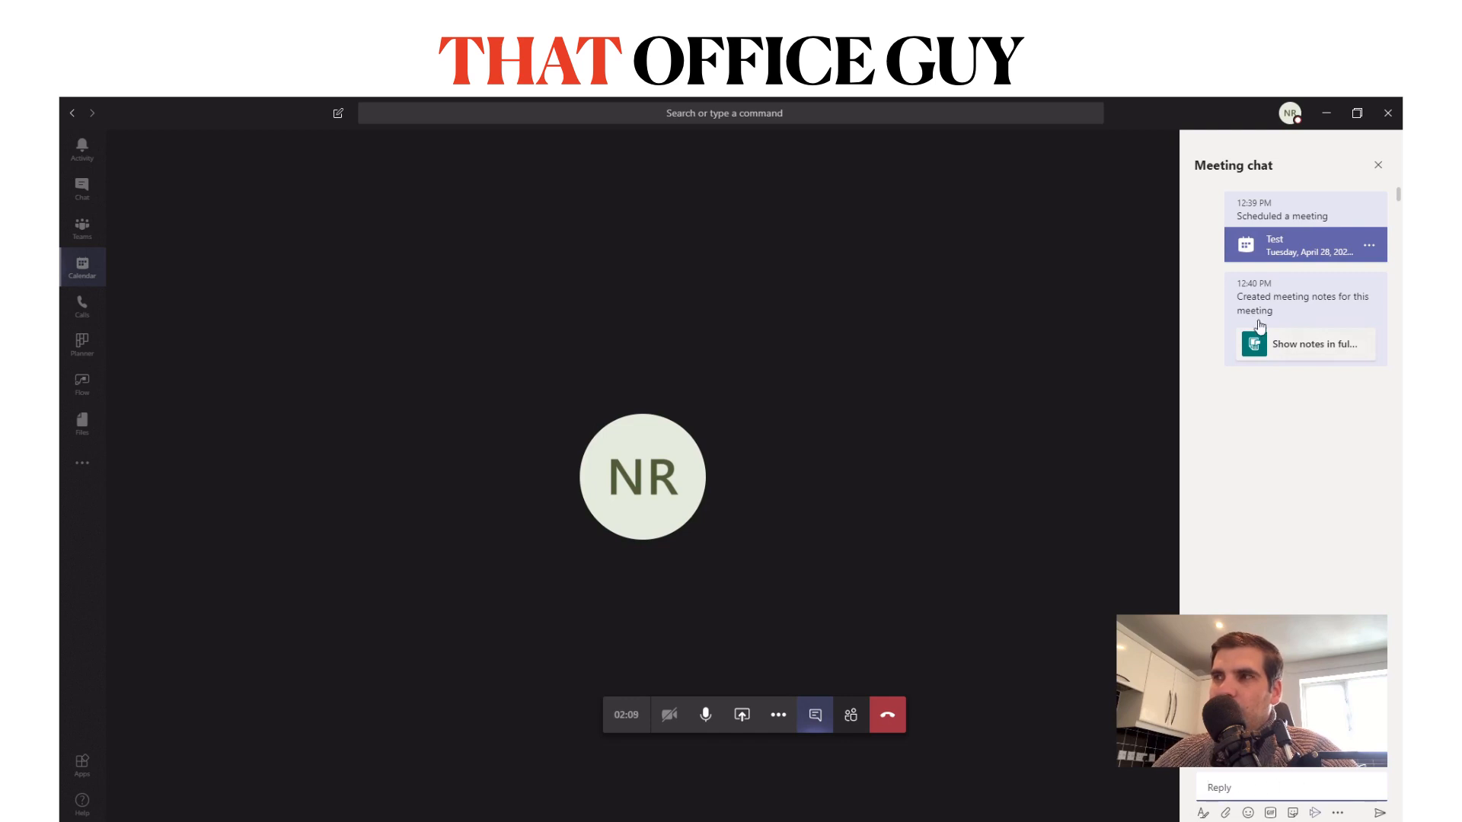
pyautogui.click(1379, 167)
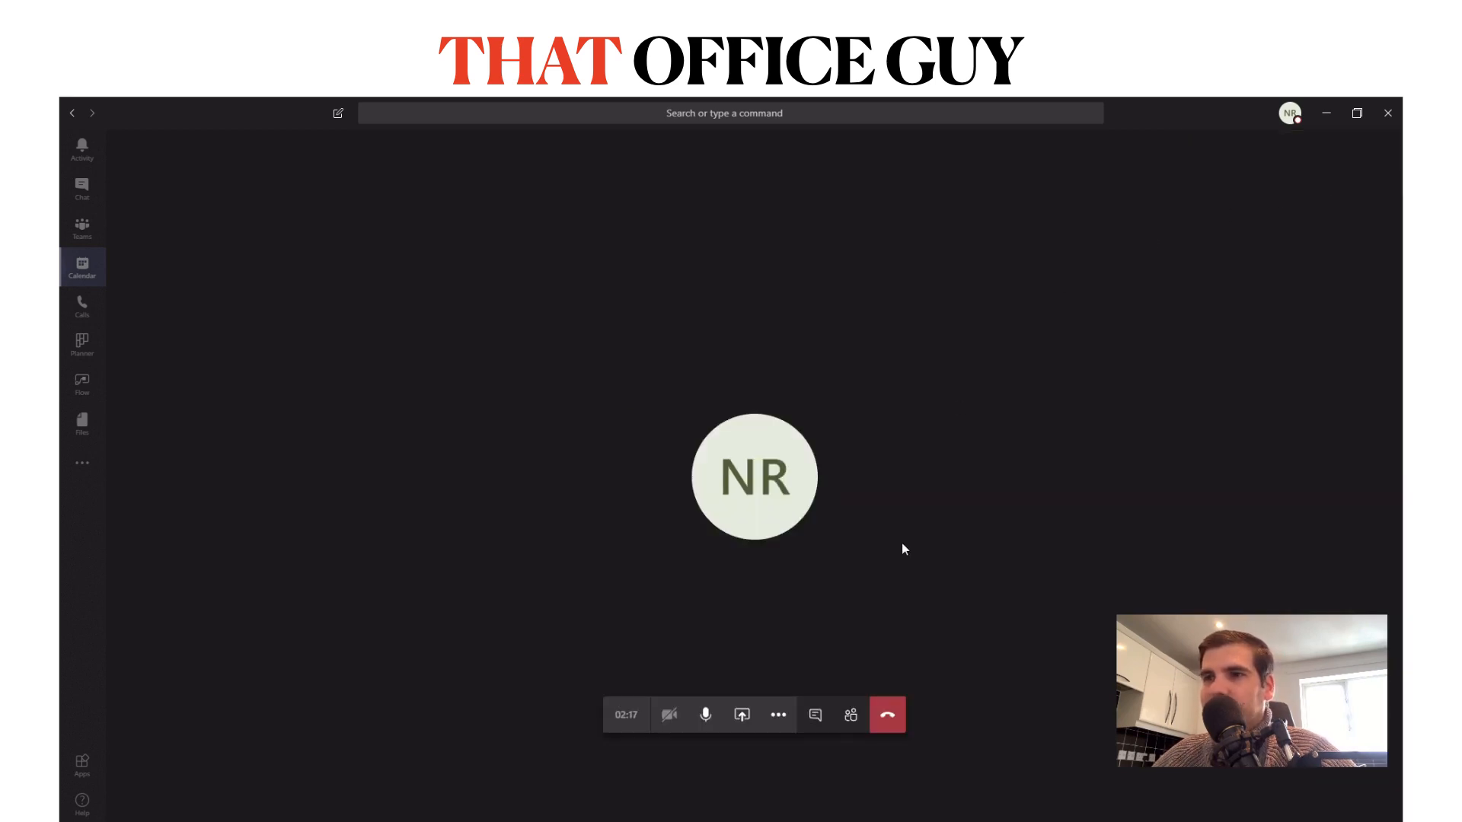
pyautogui.click(888, 720)
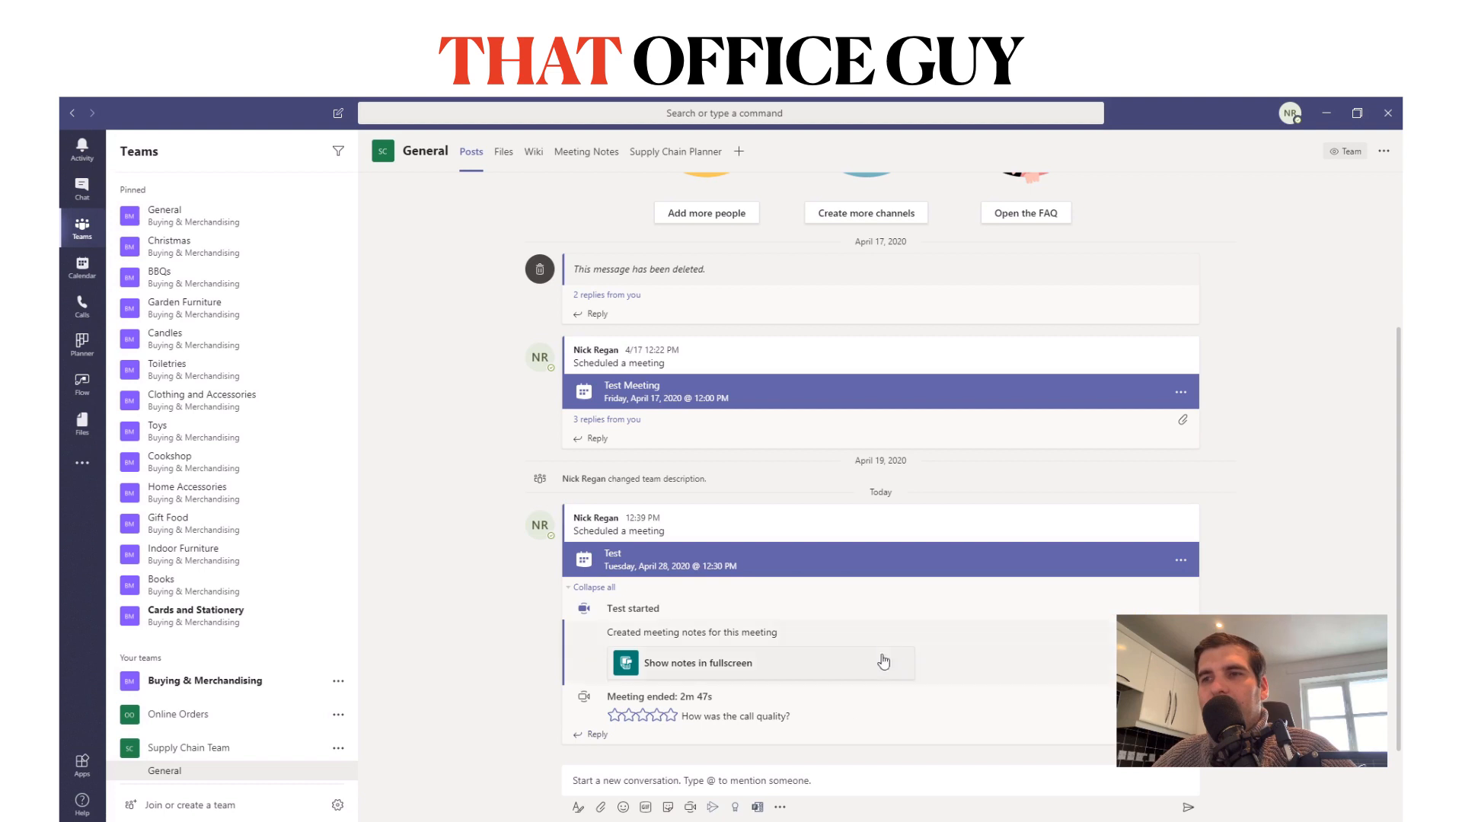
# - View the Test Meeting and Test pages in the General channel's Meeting Notes
pyautogui.click(587, 163)
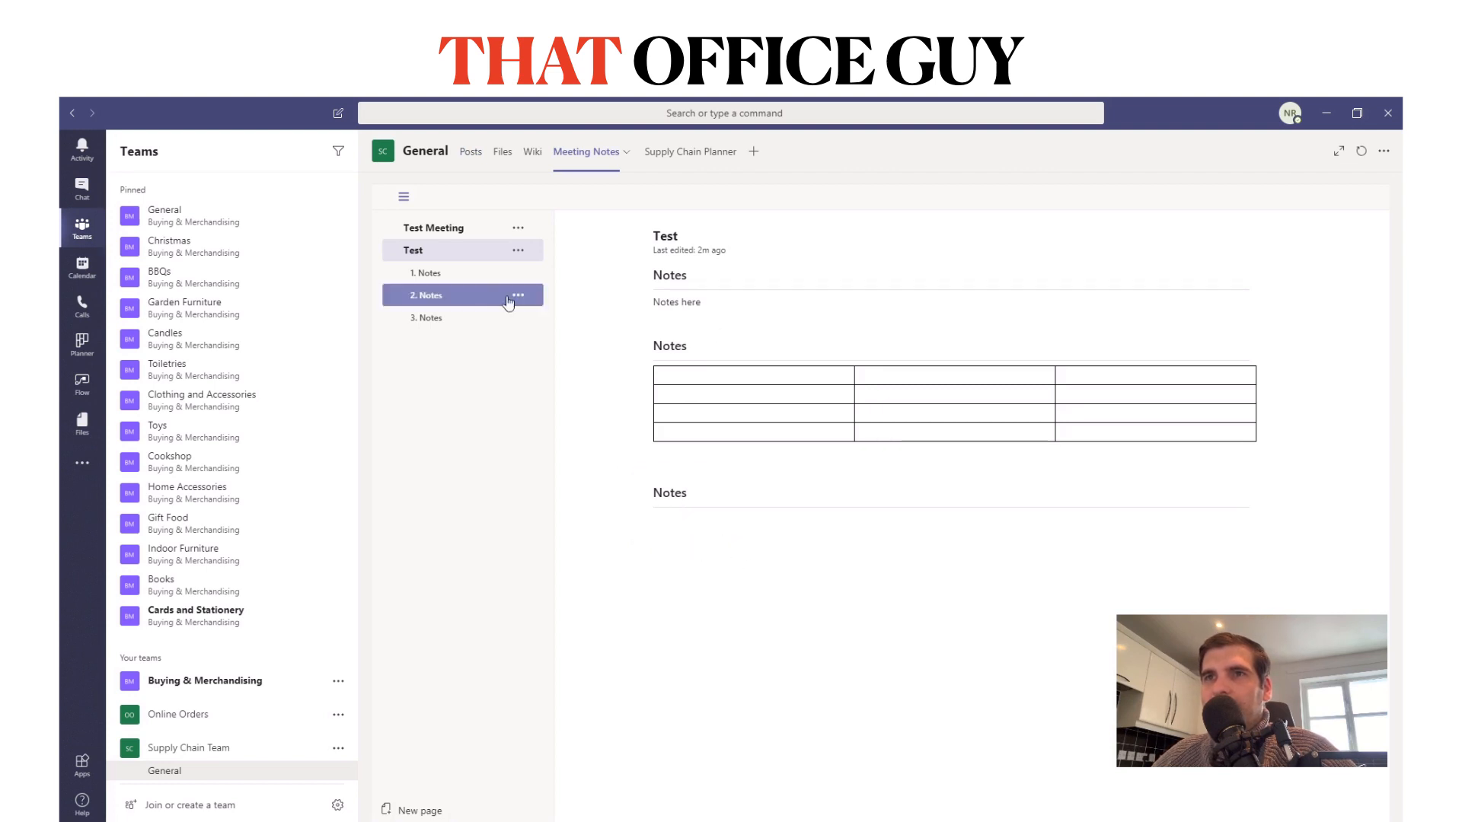
pyautogui.click(455, 227)
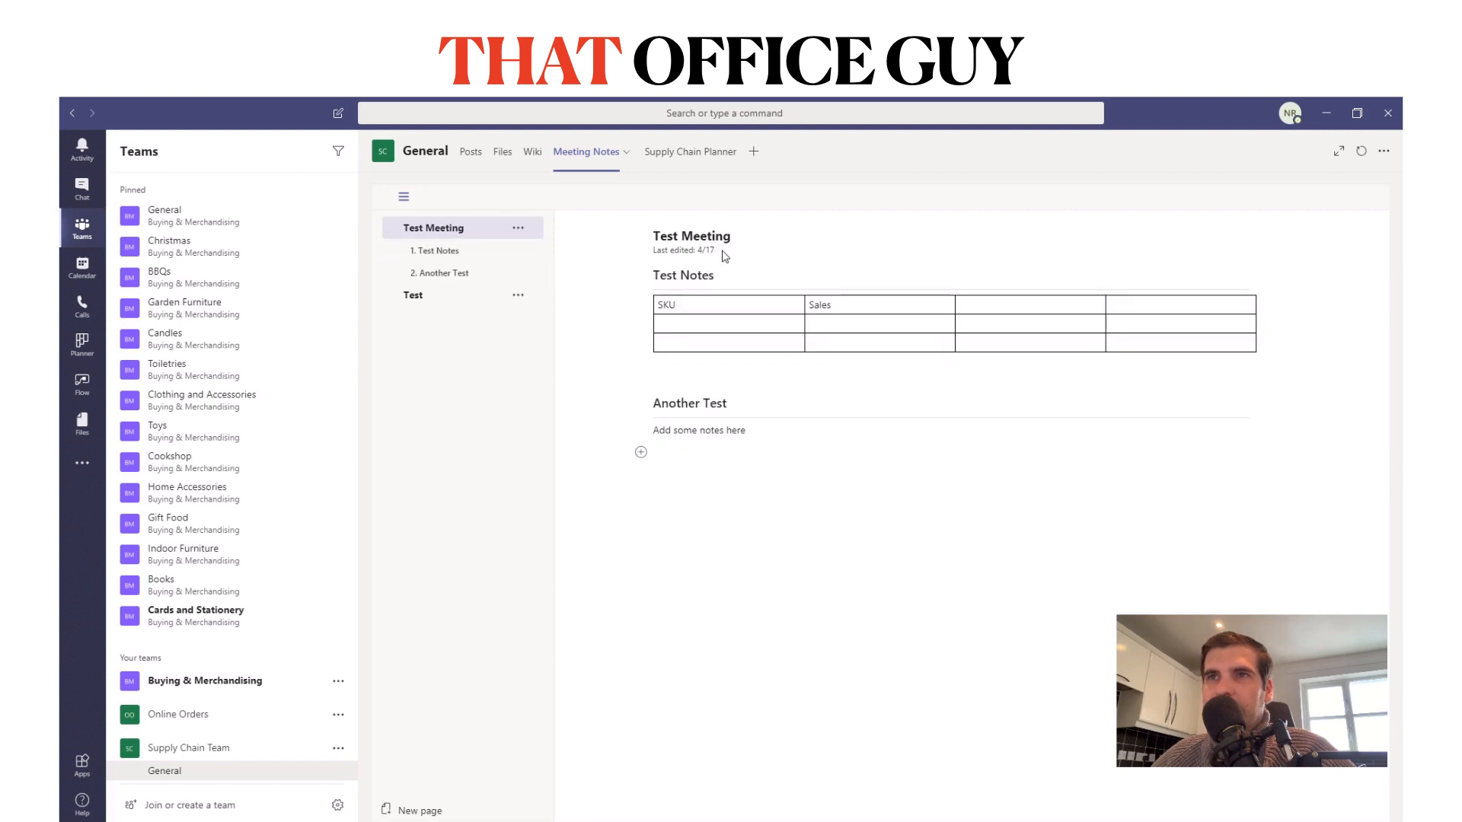
pyautogui.click(455, 295)
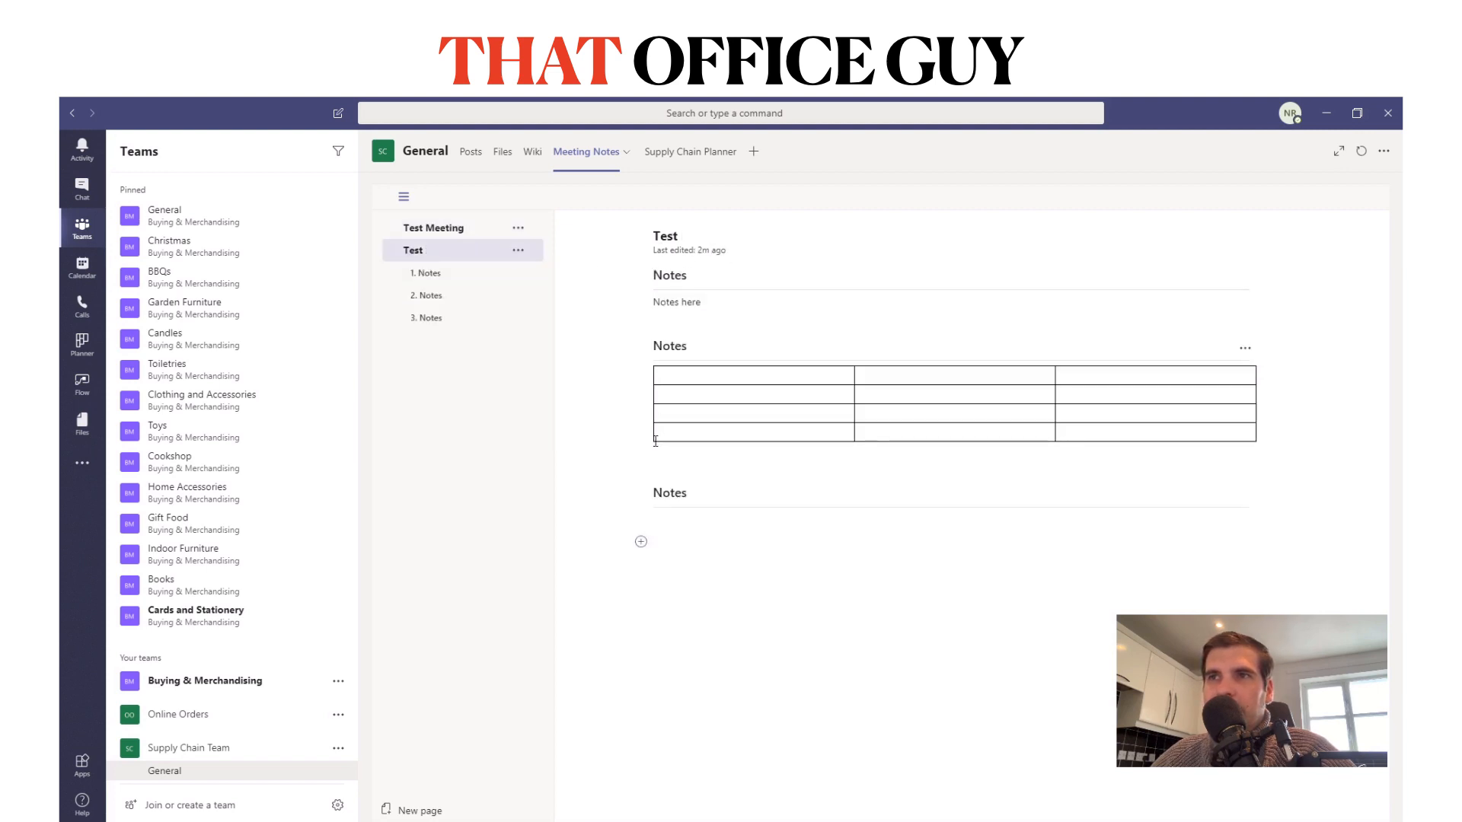
# - Revisit the notes sections in the channel's Meeting Notes and check the Test meeting in the calendar
pyautogui.click(431, 232)
pyautogui.click(432, 297)
pyautogui.click(419, 303)
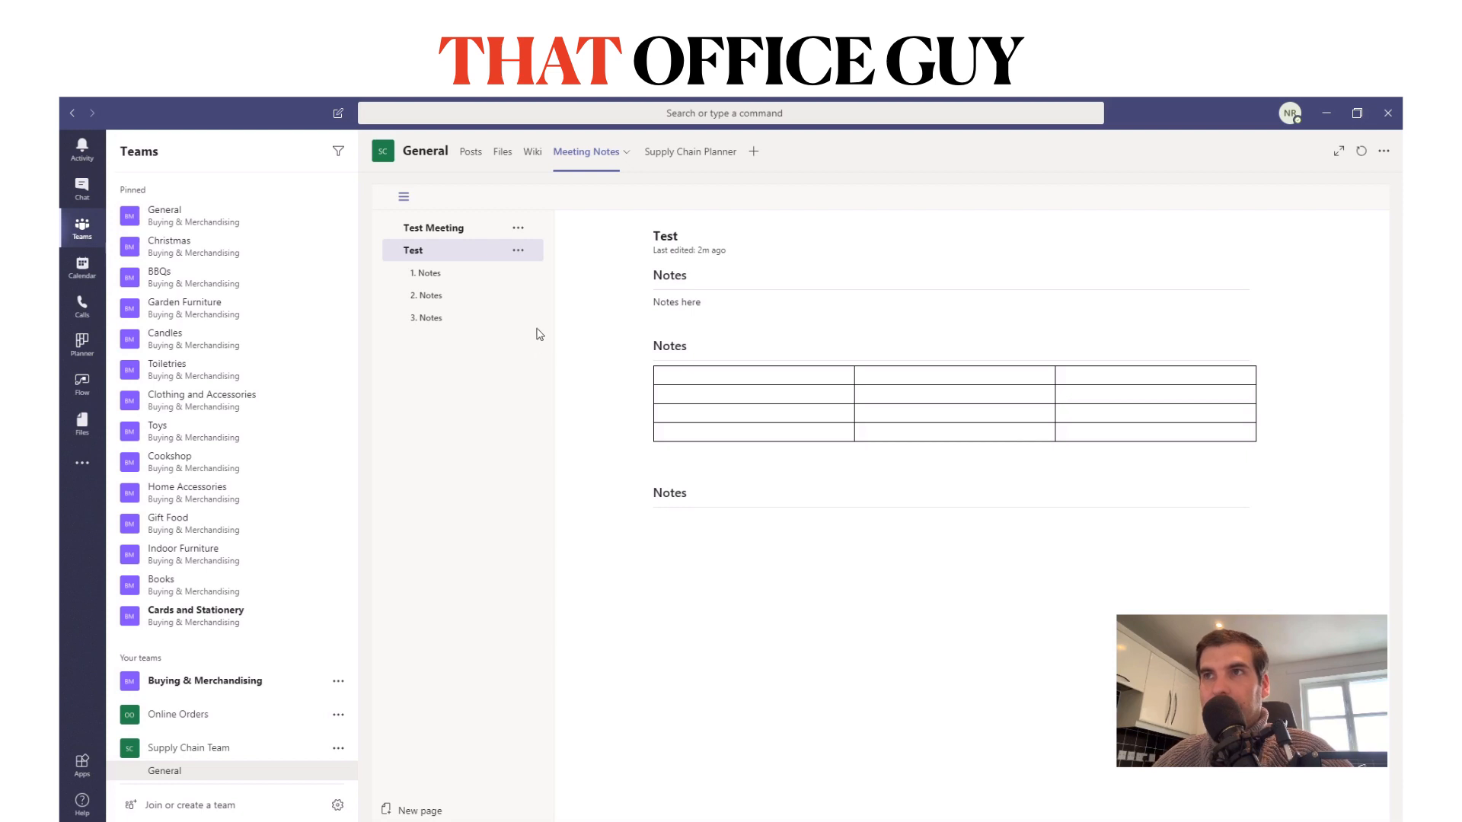
pyautogui.click(82, 268)
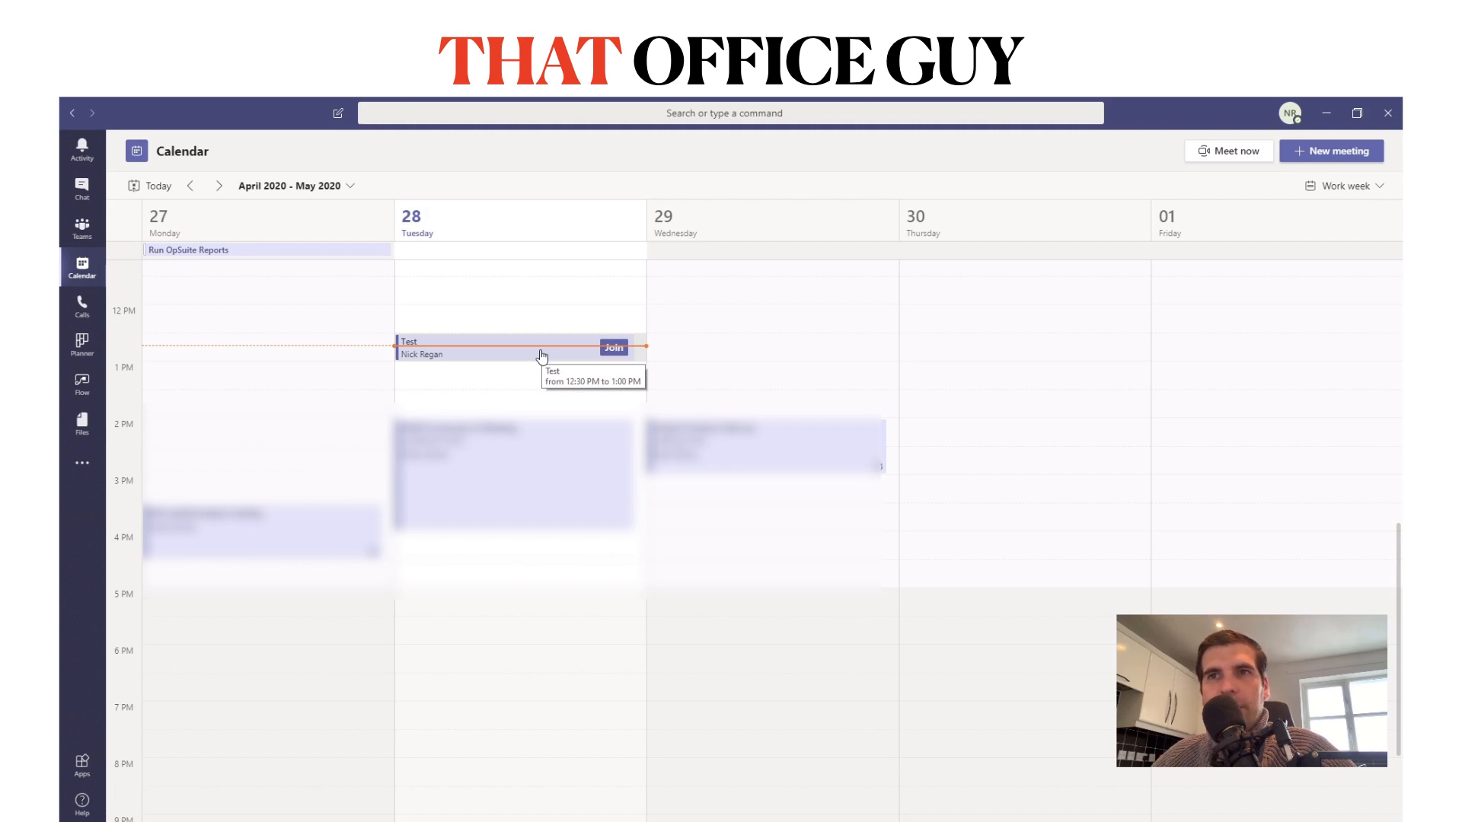
# - Look through the contacts, history, voicemail and speed dial in Calls, and view the recent files
pyautogui.click(95, 306)
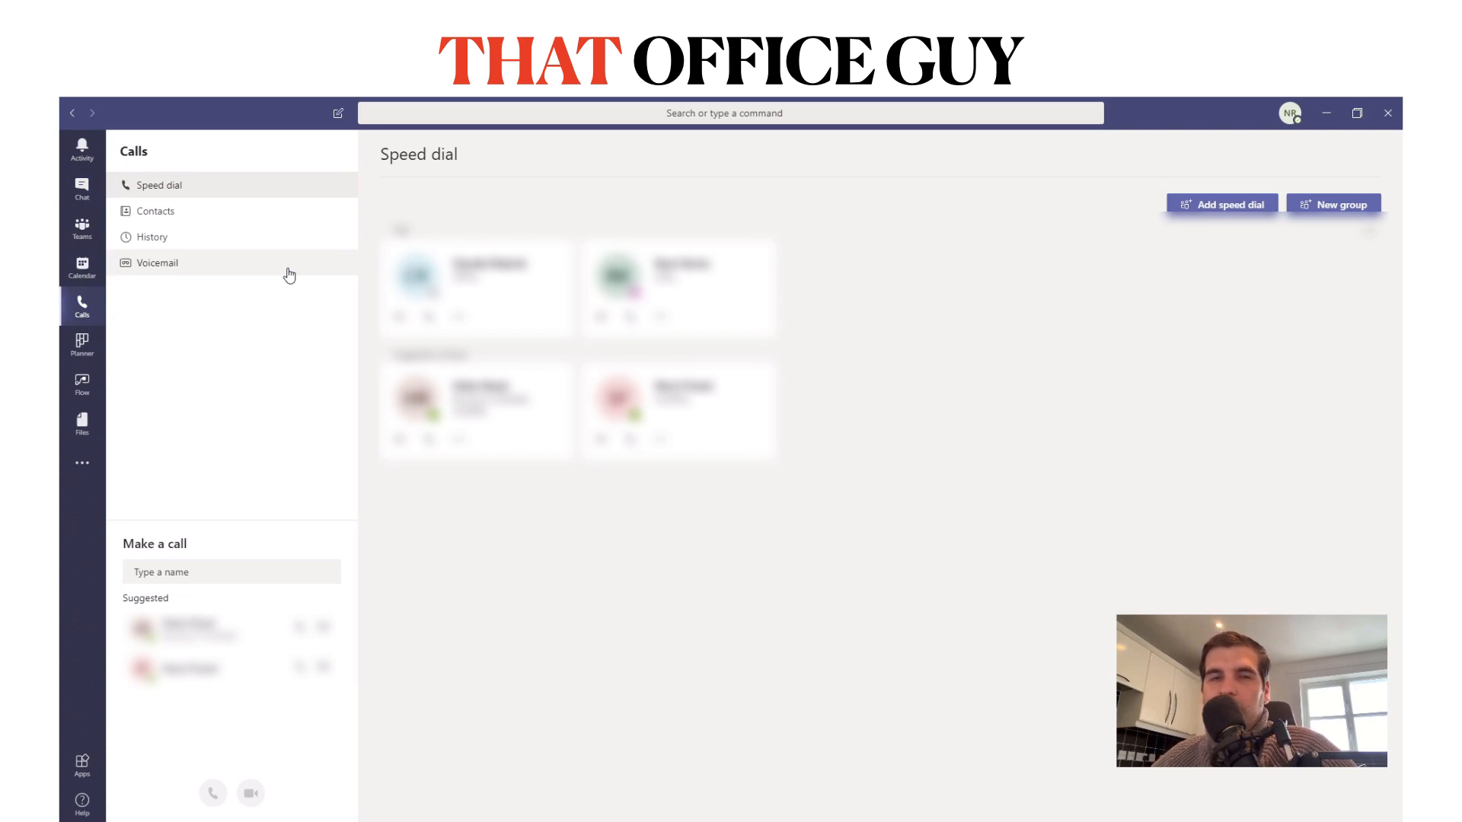
pyautogui.click(191, 211)
pyautogui.click(192, 242)
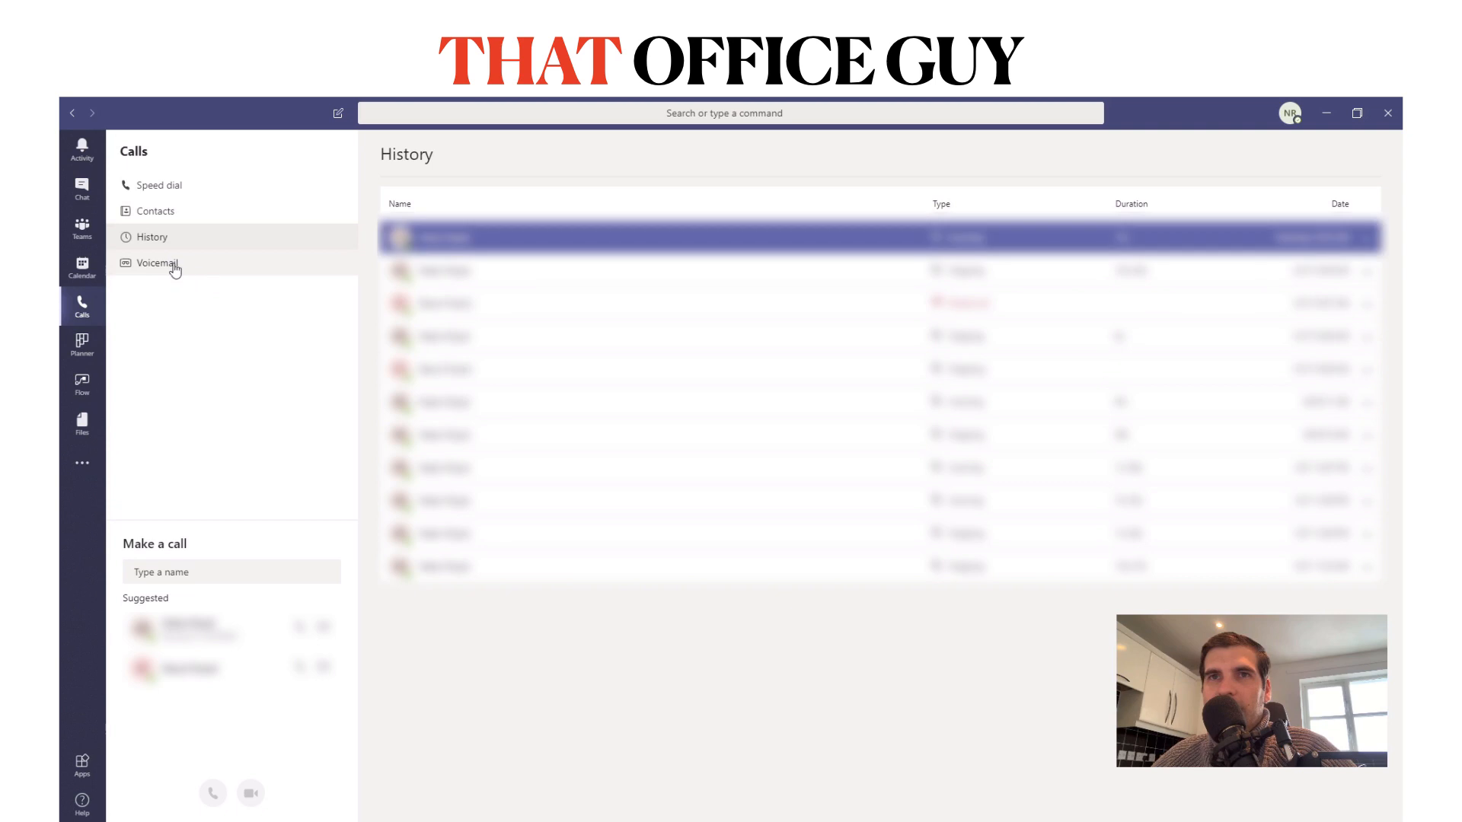
pyautogui.click(172, 265)
pyautogui.click(169, 195)
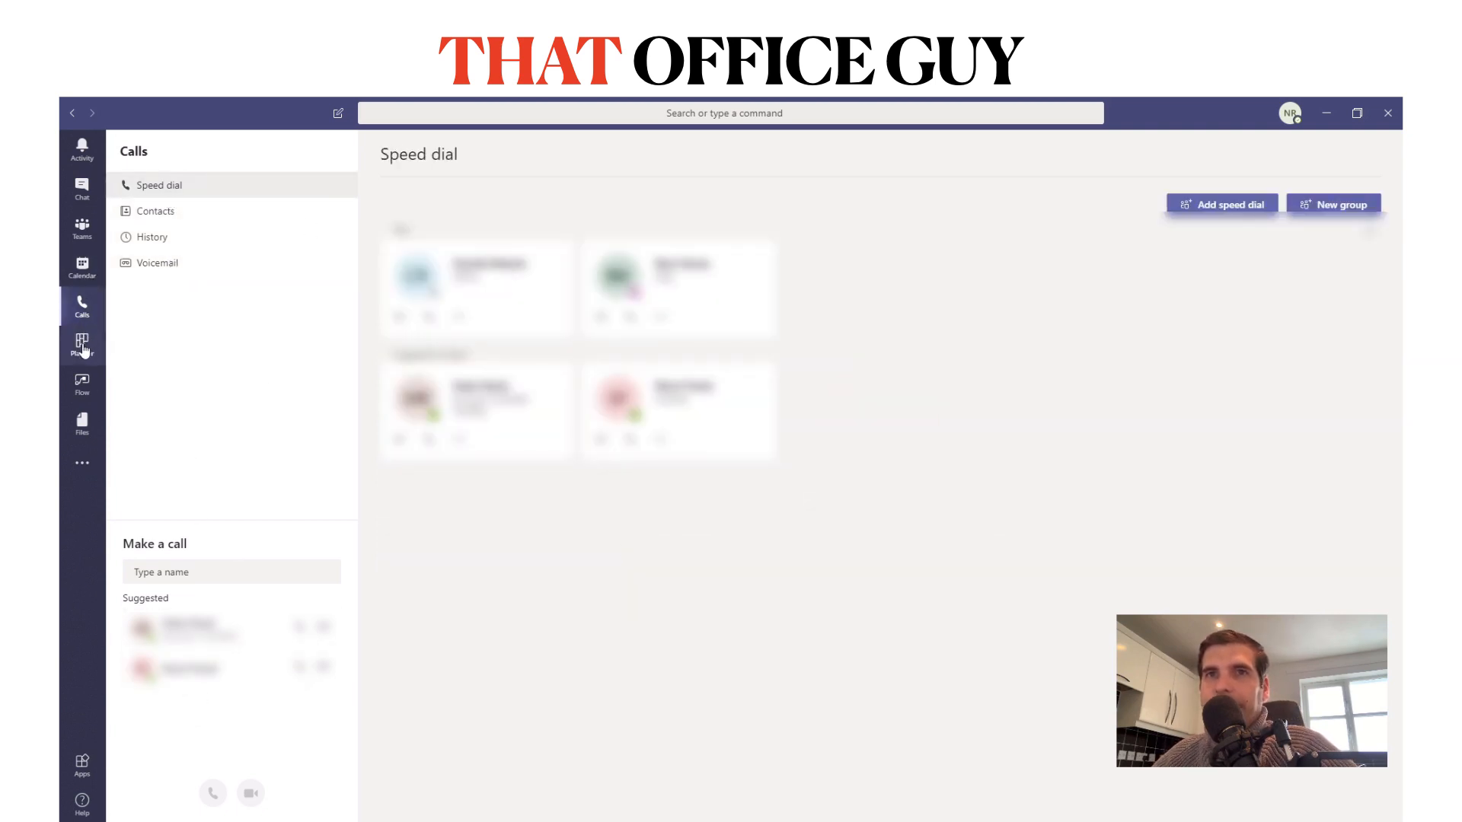
pyautogui.click(86, 424)
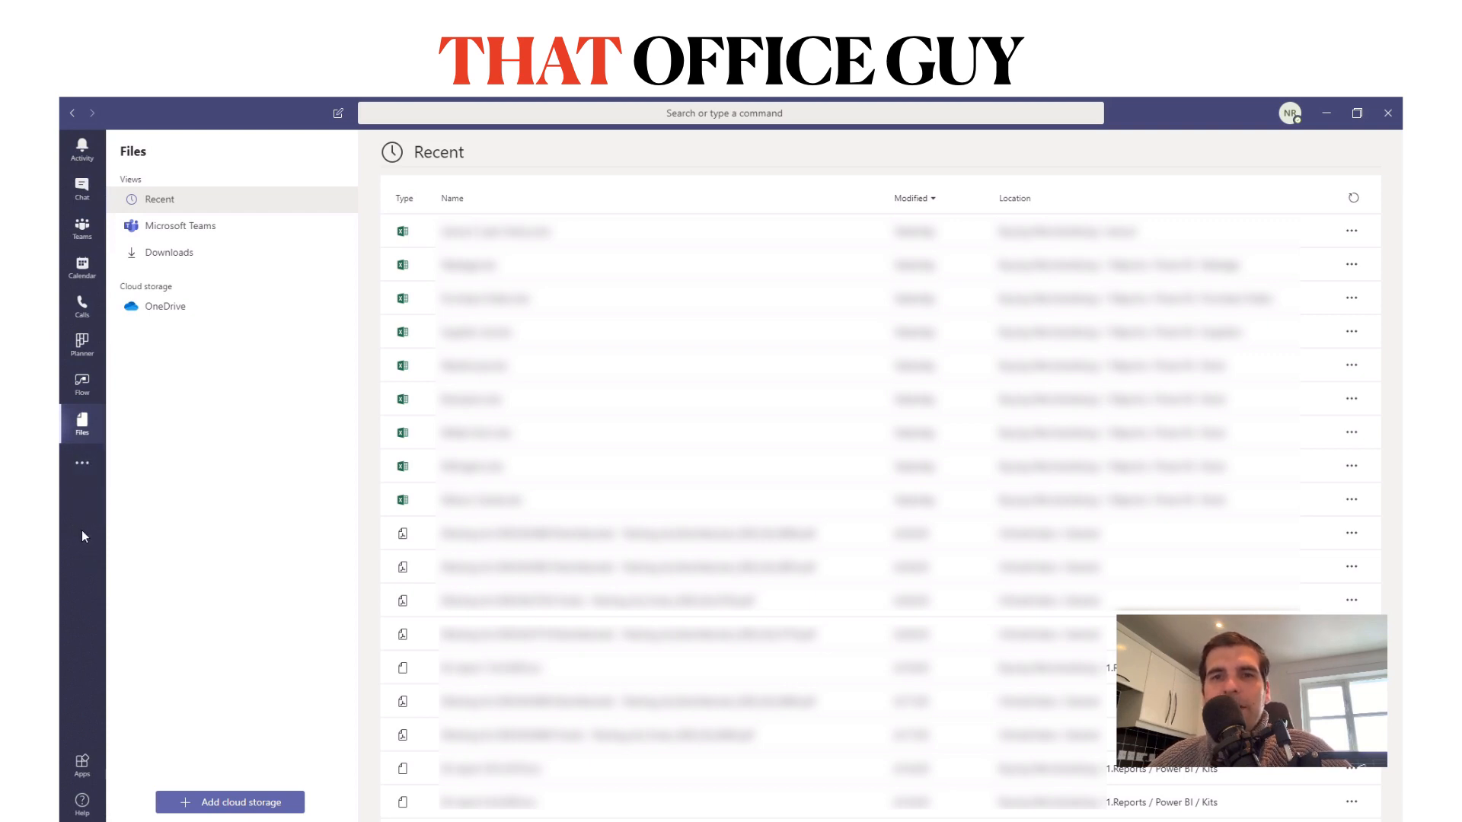
# - Pin Forms, Stream, OneNote and Shifts from the additional apps to the app bar
pyautogui.click(84, 464)
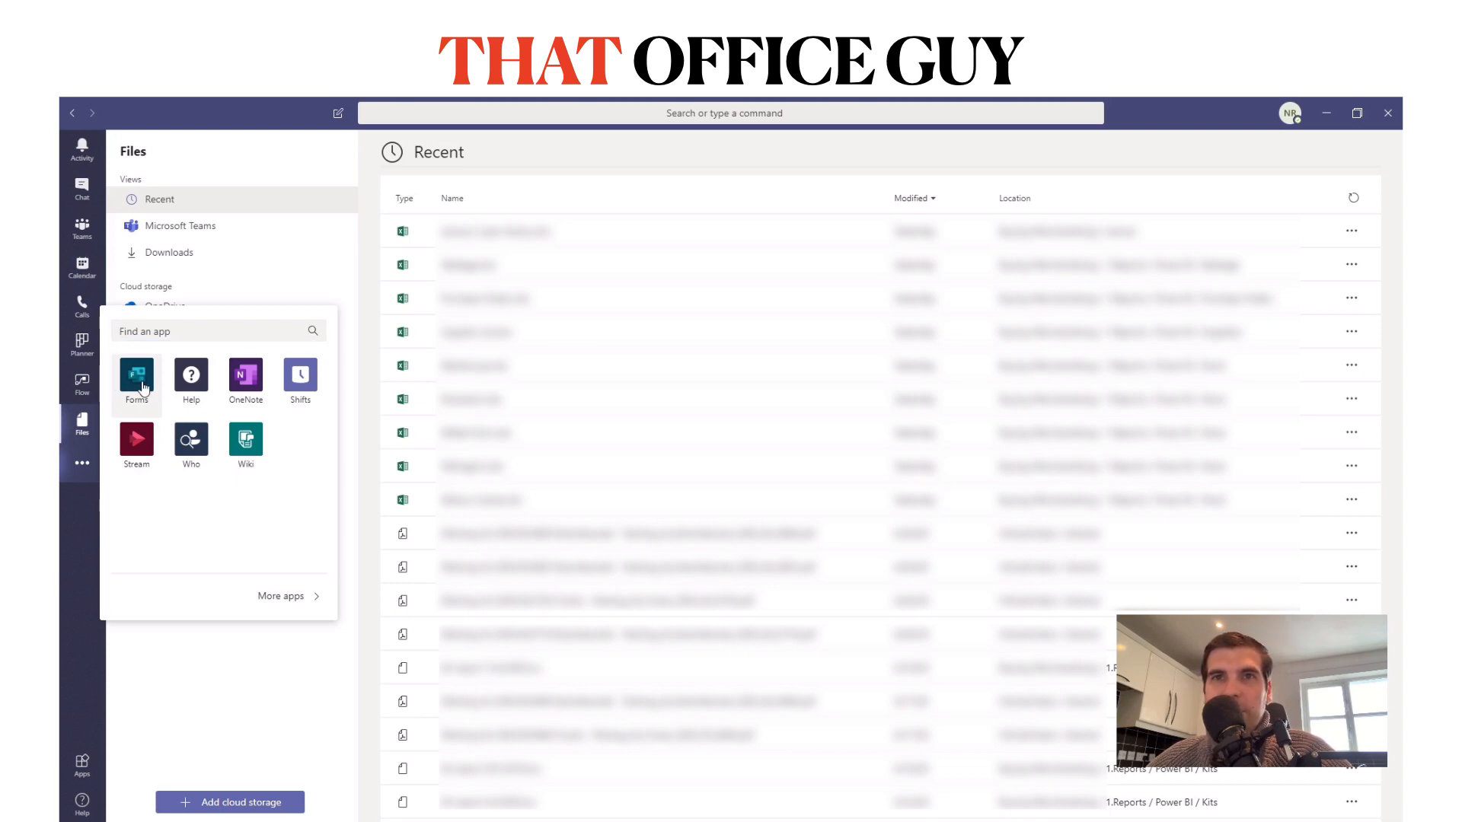
pyautogui.moveTo(86, 371); pyautogui.dragTo(83, 378)
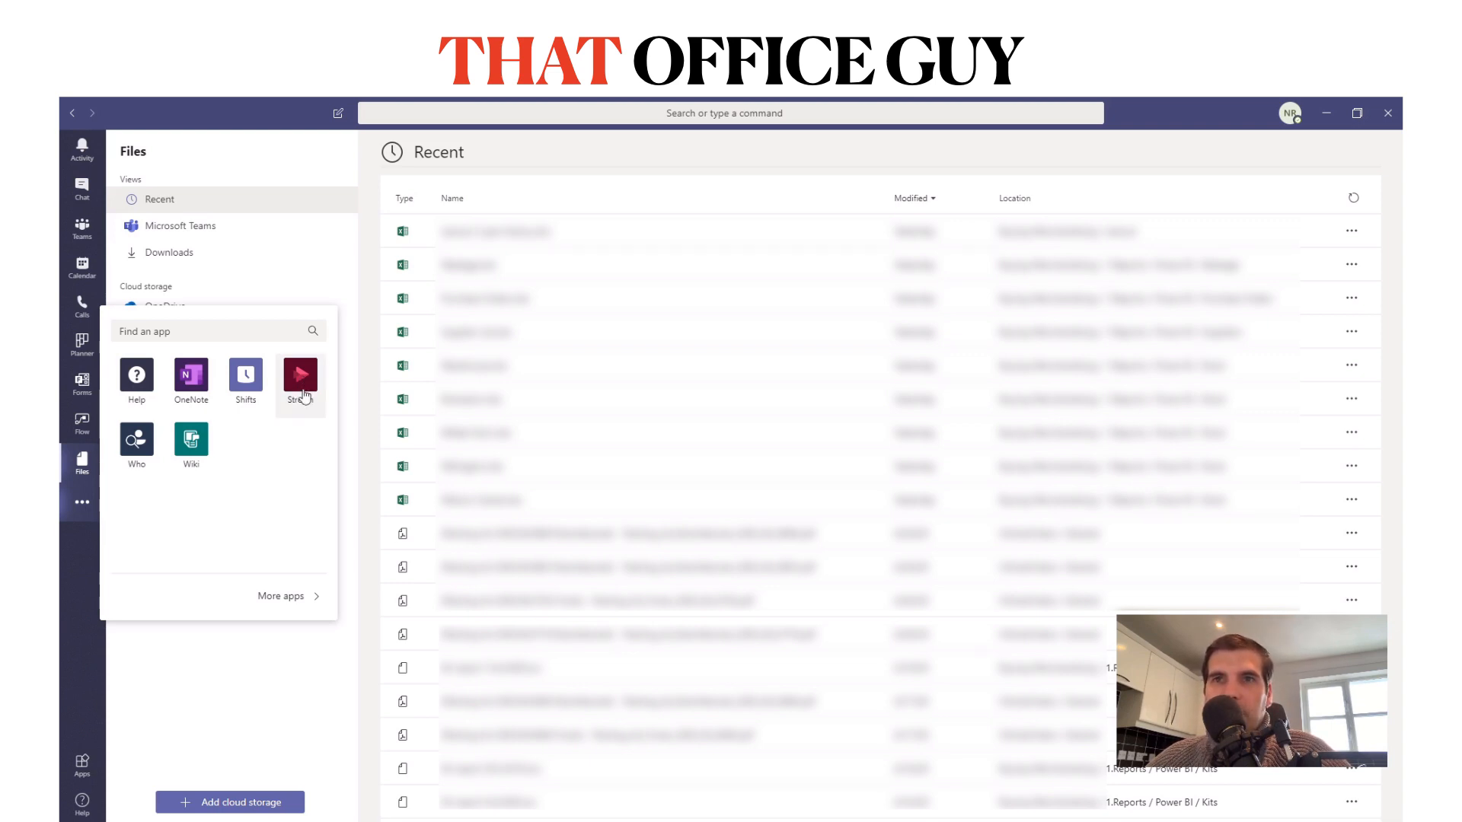
pyautogui.moveTo(286, 402); pyautogui.dragTo(76, 415)
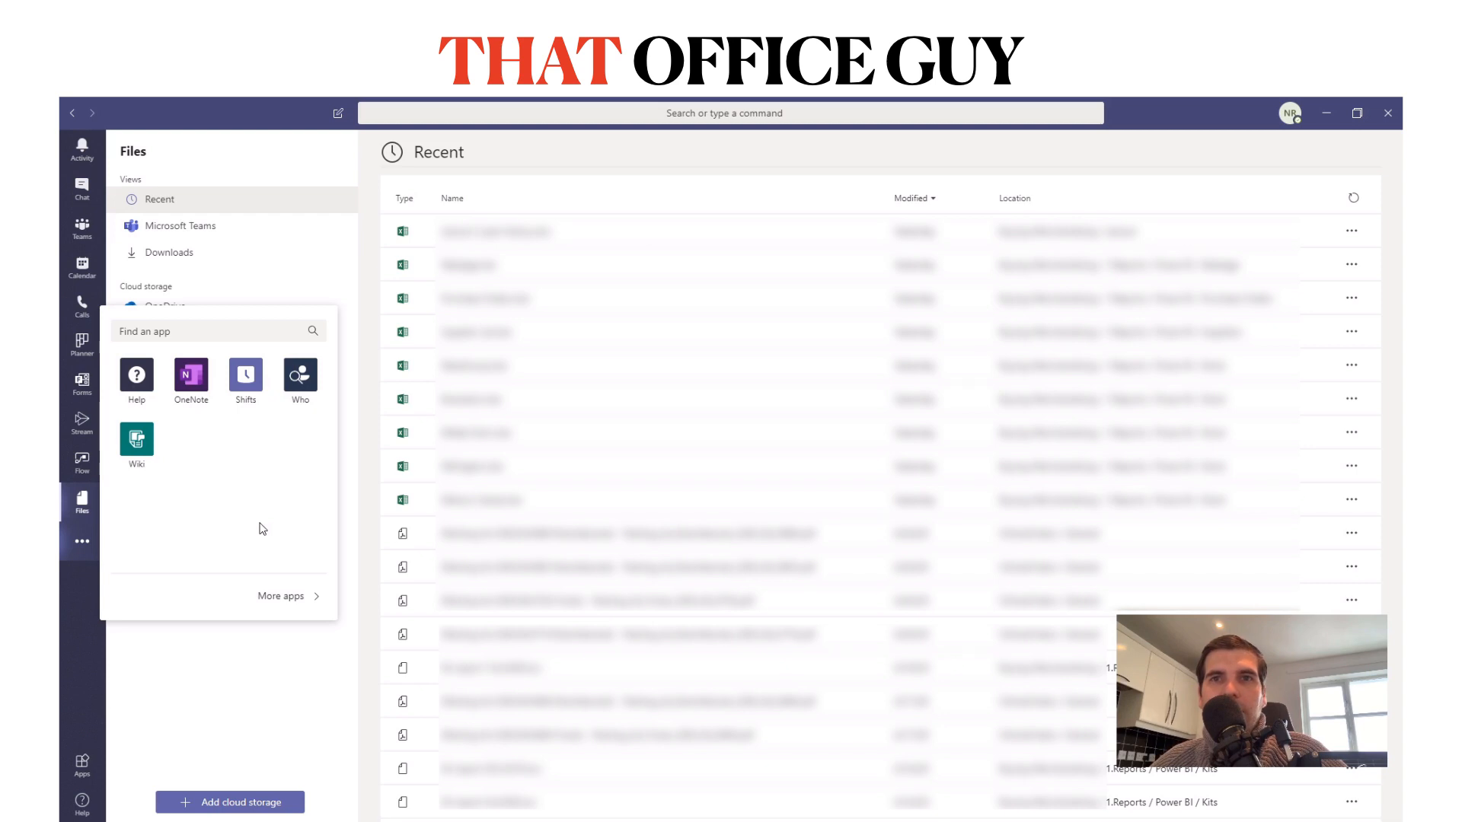
pyautogui.moveTo(201, 385); pyautogui.dragTo(82, 423)
pyautogui.moveTo(214, 390); pyautogui.dragTo(85, 417)
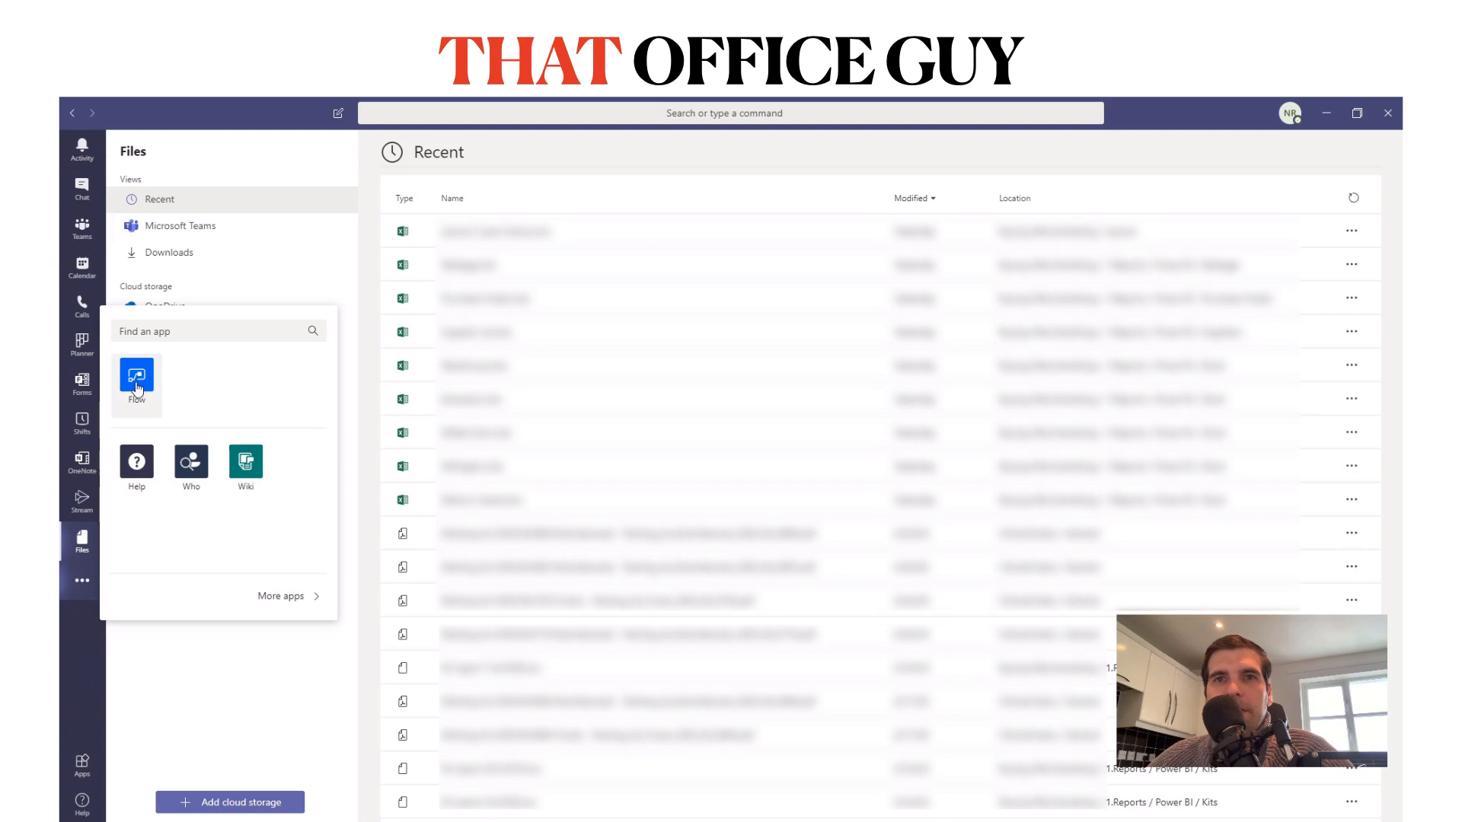
pyautogui.moveTo(83, 423)
pyautogui.mouseDown()
pyautogui.moveTo(195, 392)
pyautogui.moveTo(137, 468)
pyautogui.moveTo(82, 423)
pyautogui.mouseUp()
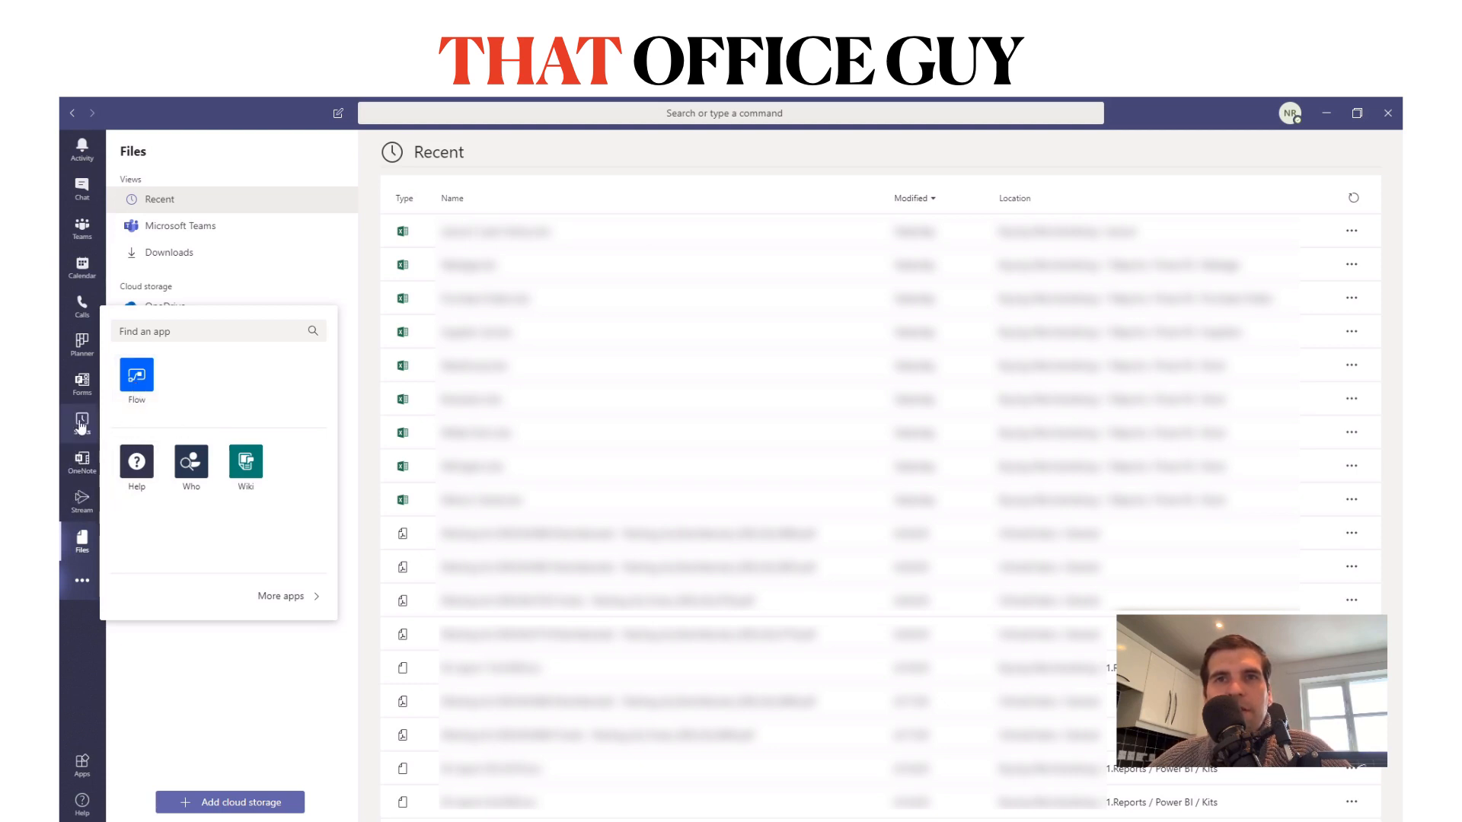
# - Unpin Shifts from the app bar and check which additional apps are left unpinned
pyautogui.rightClick(81, 425)
pyautogui.click(135, 423)
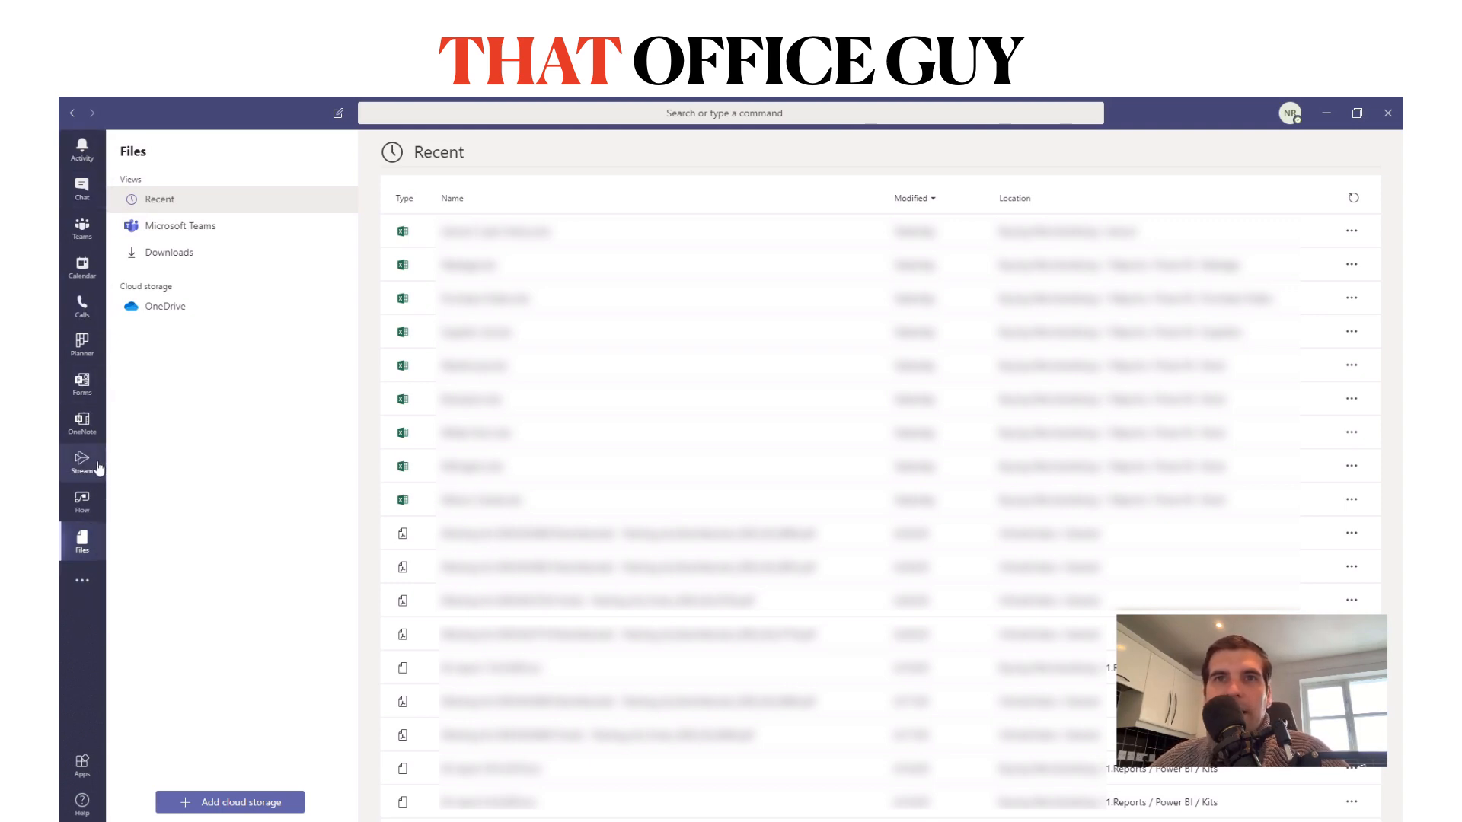
pyautogui.click(83, 580)
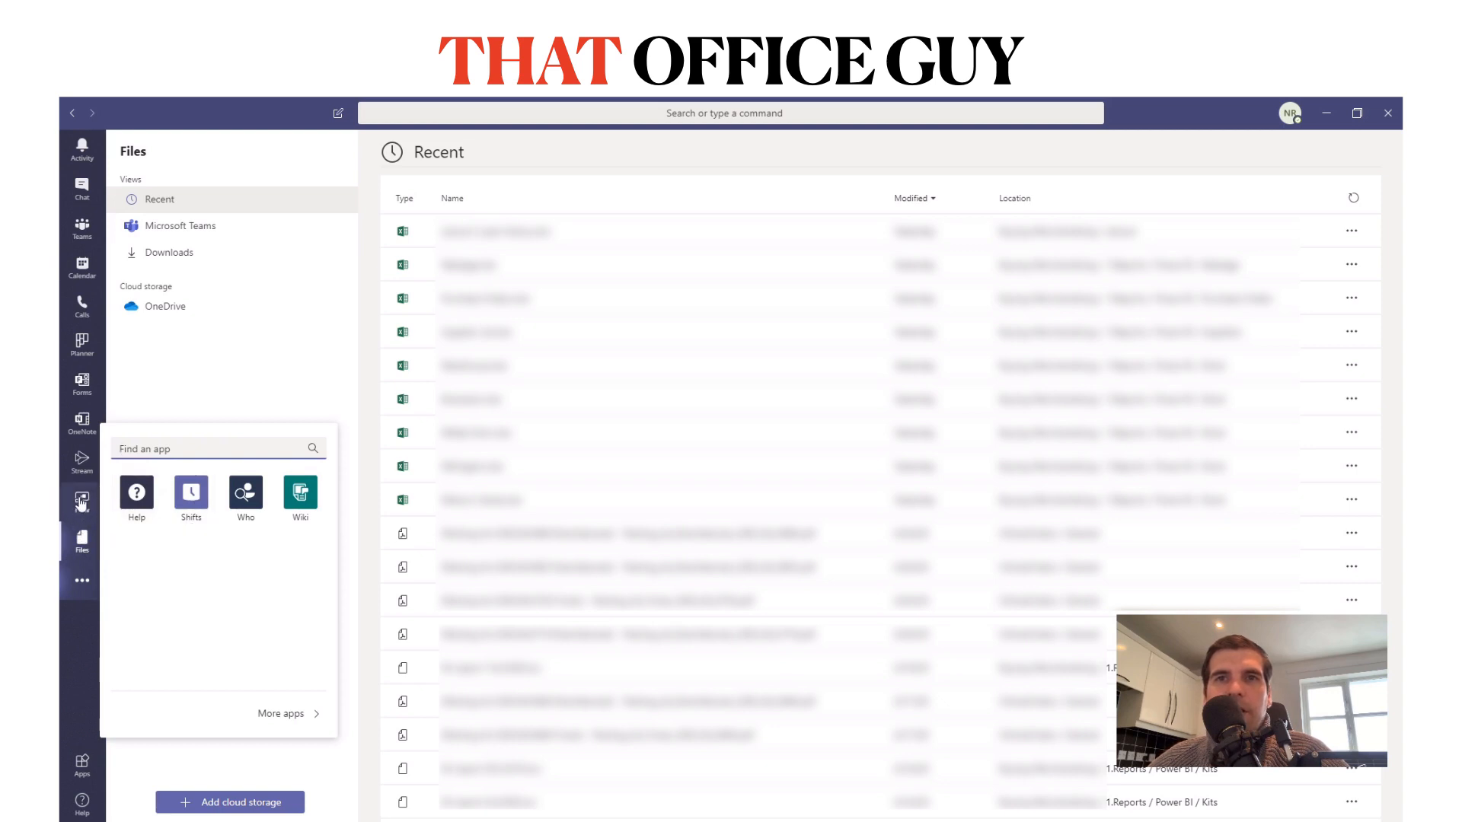
pyautogui.click(75, 629)
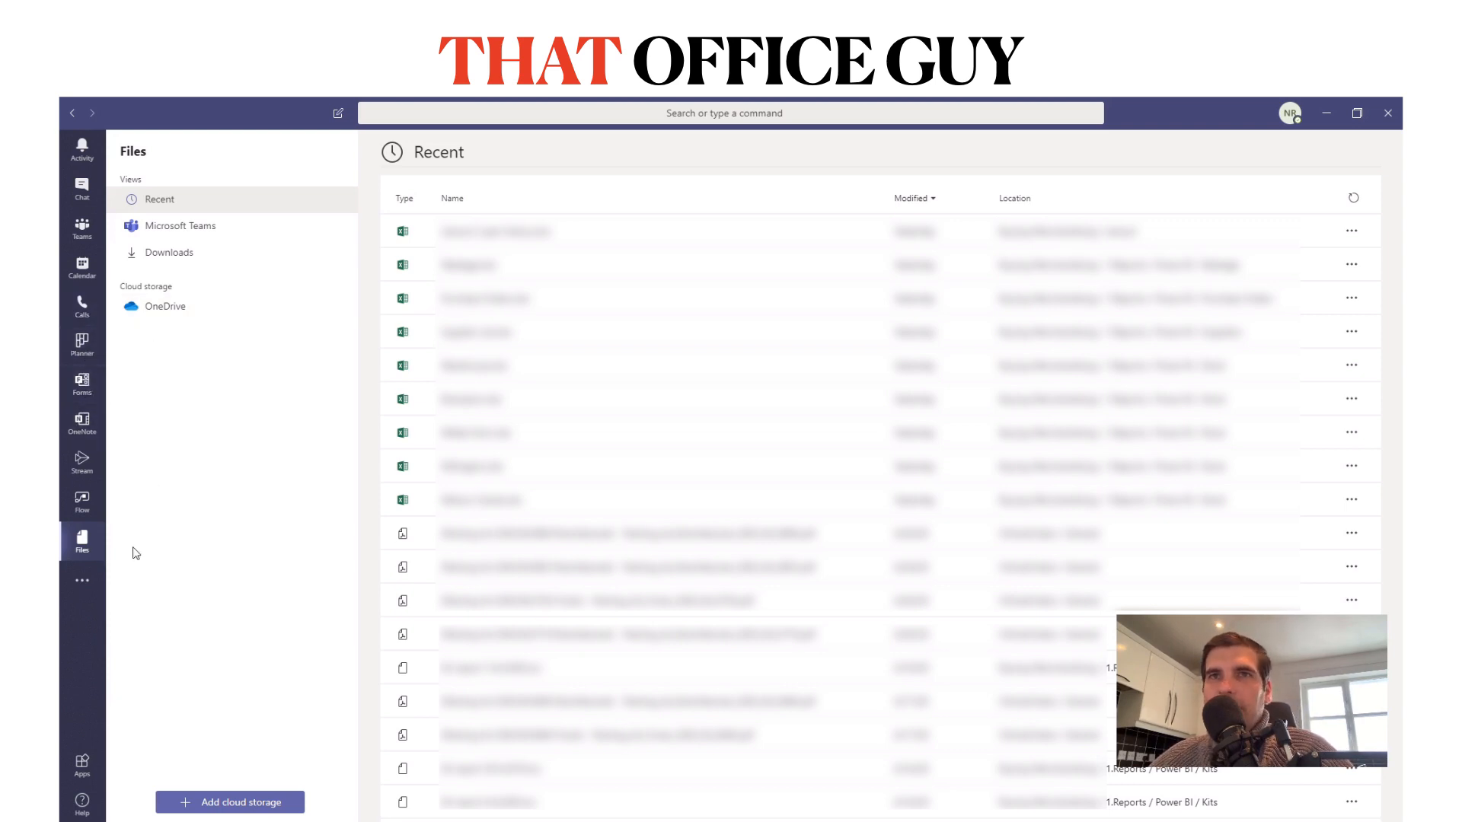
# - Switch the activity feed to My Activity and open the General channel's Supply Chain Planner
pyautogui.click(81, 149)
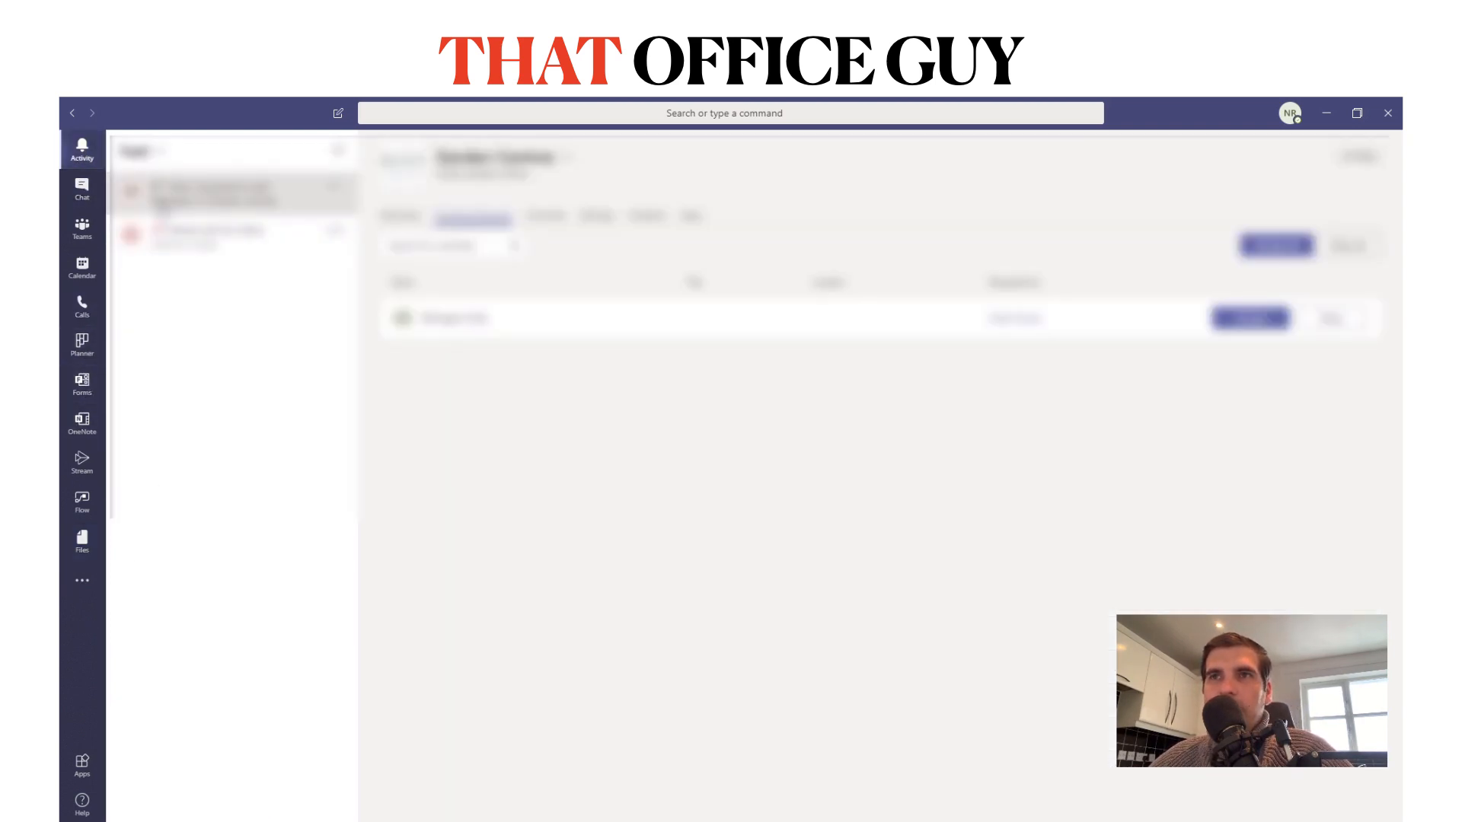
pyautogui.click(151, 152)
pyautogui.click(168, 207)
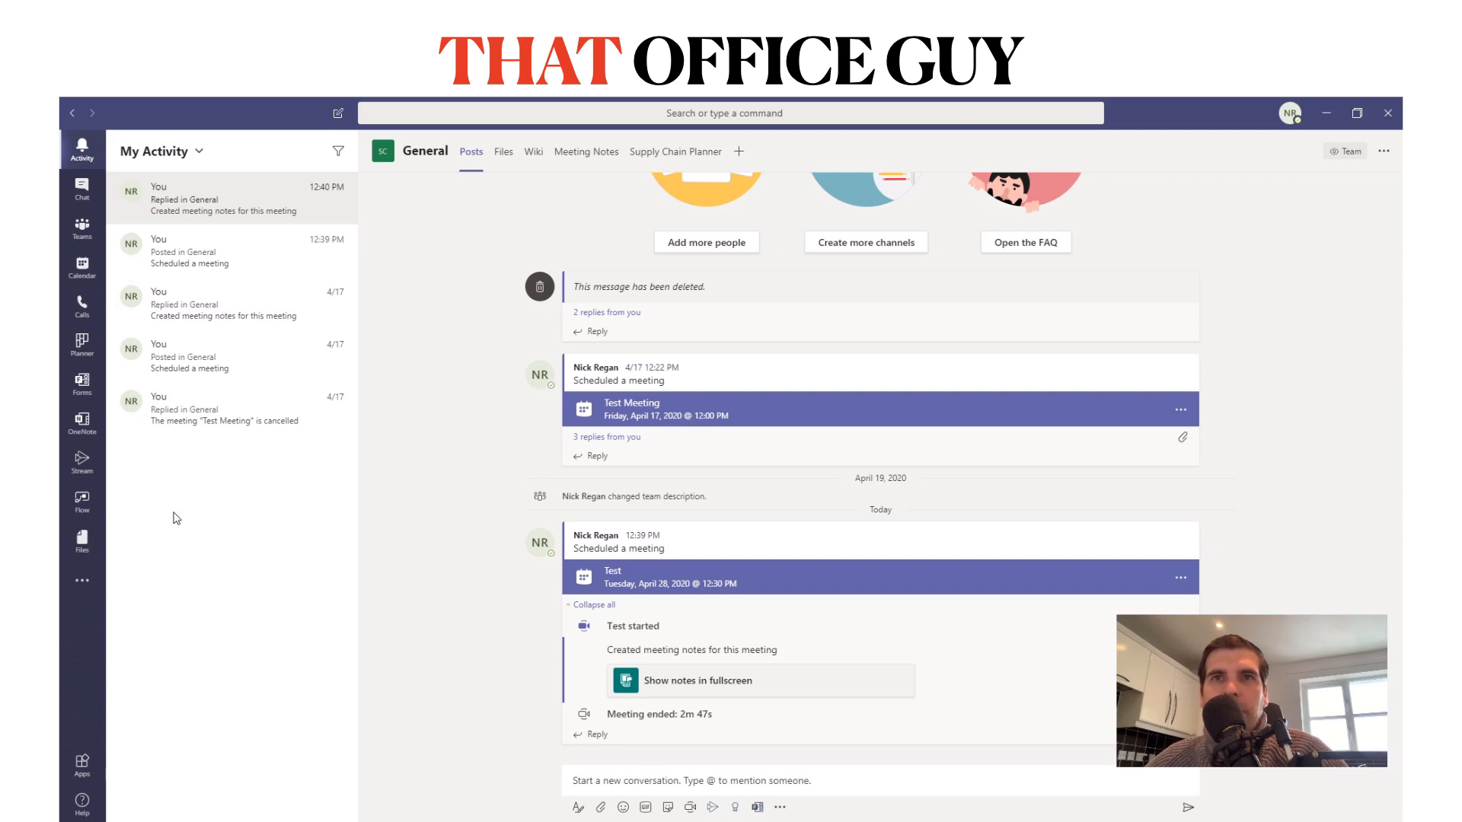
pyautogui.click(694, 150)
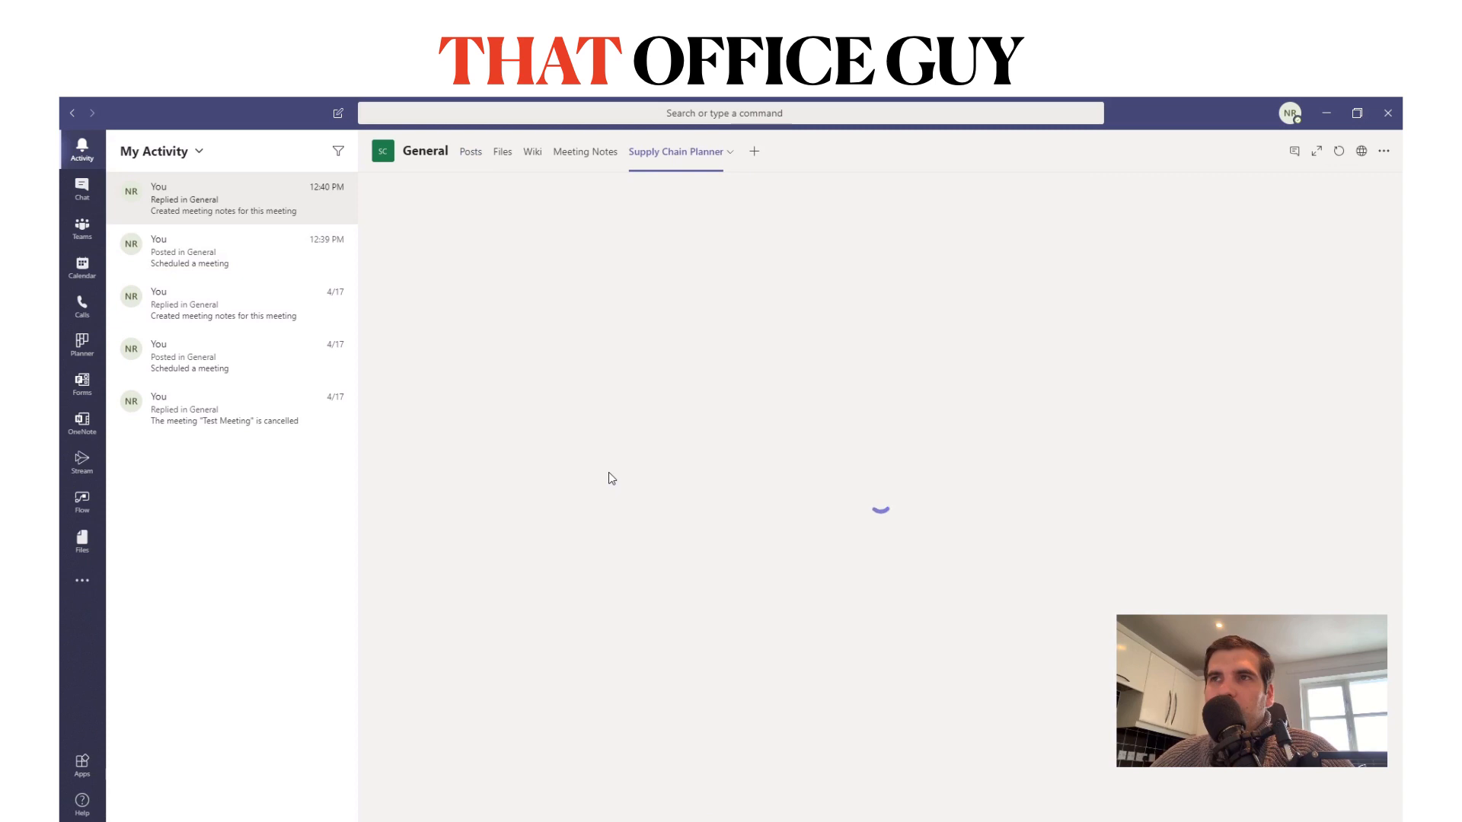